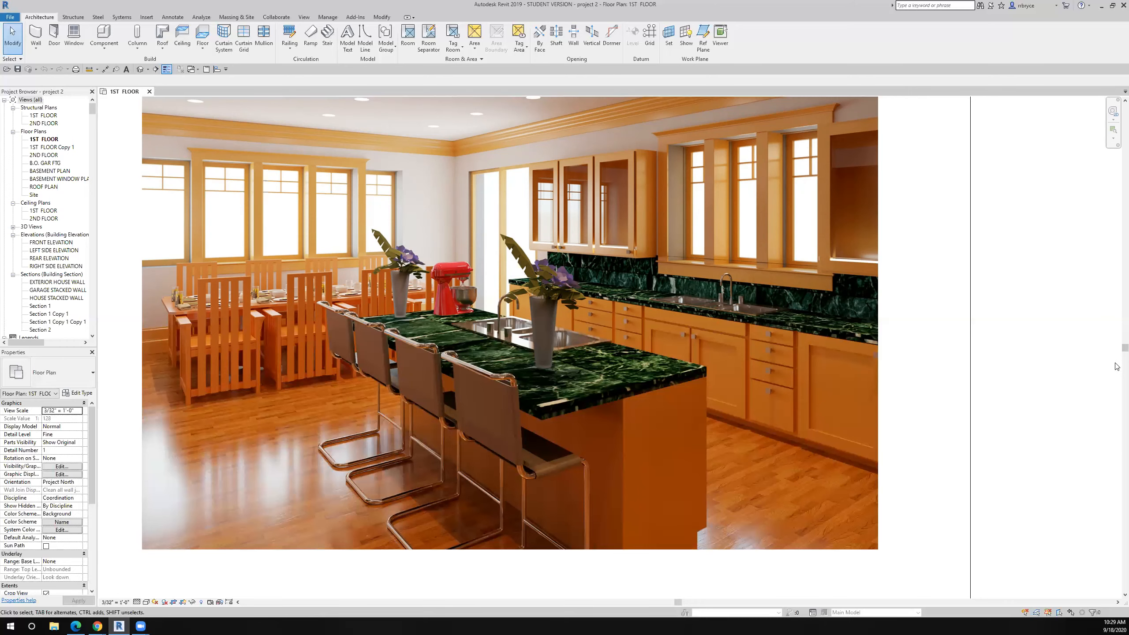
Step: View the kitchen rendering images and return to the first-floor plan drawing
scroll(396, 452, down, 5)
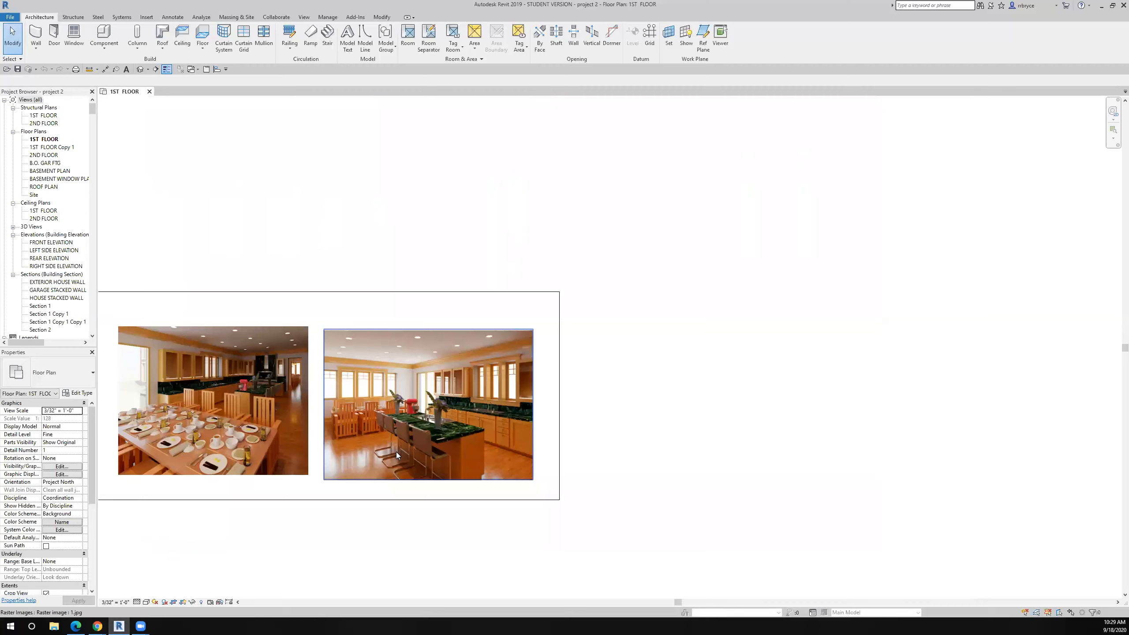
middle_drag(223, 464, 500, 440)
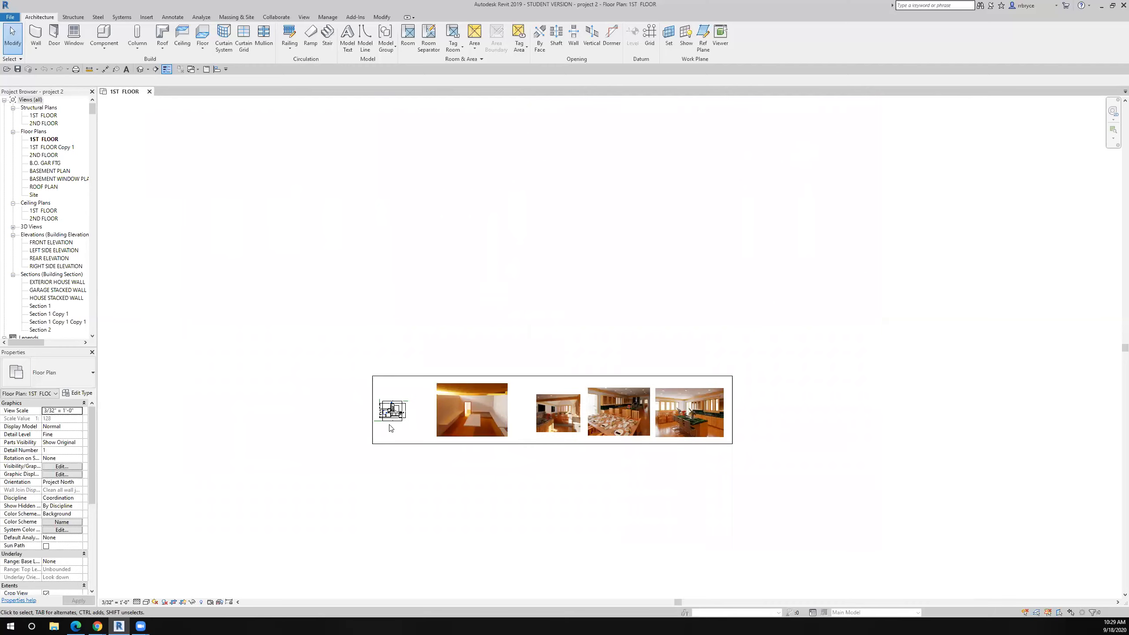
scroll(379, 398, up, 5)
scroll(379, 398, up, 4)
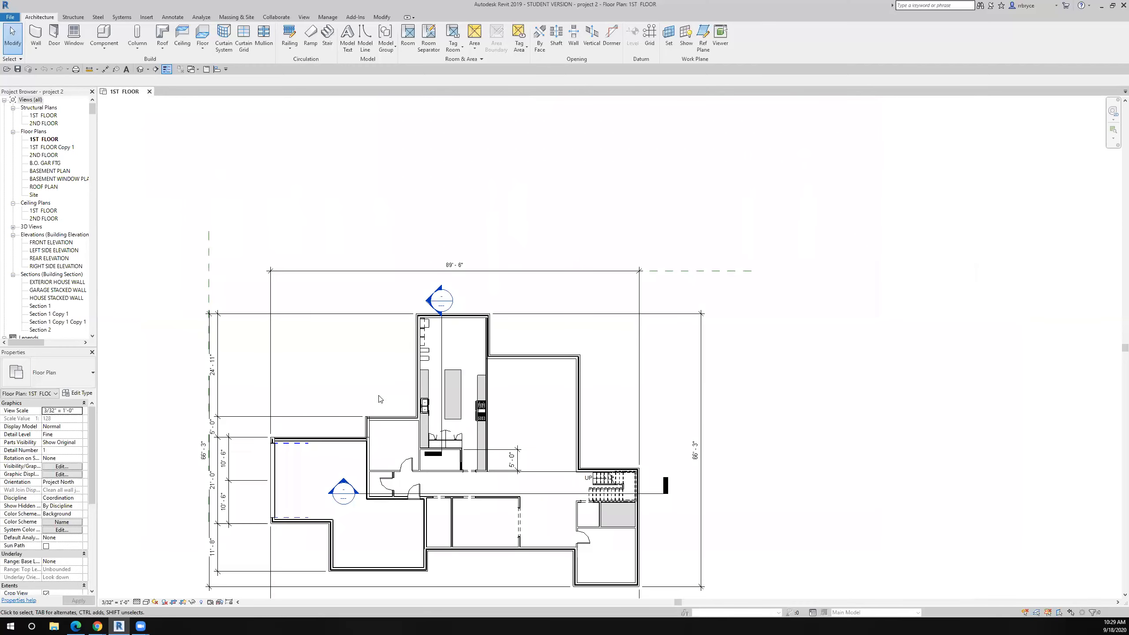
scroll(331, 373, up, 2)
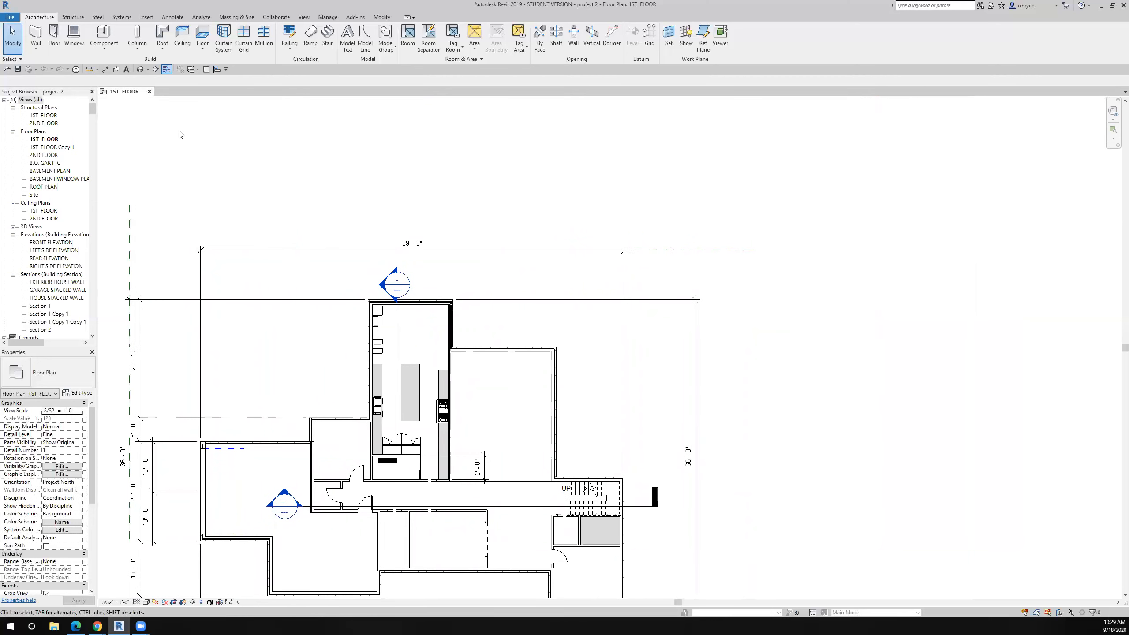
Step: Browse the Base Cabinets and Wall Cabinets families in the US Imperial Casework library without loading any
click(148, 18)
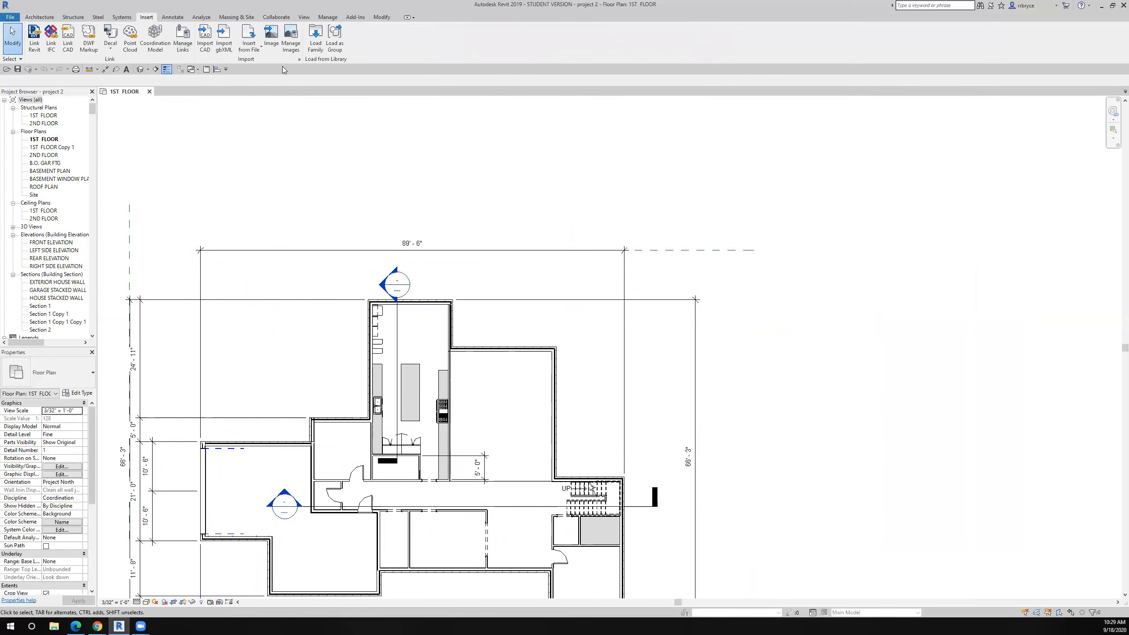
click(317, 46)
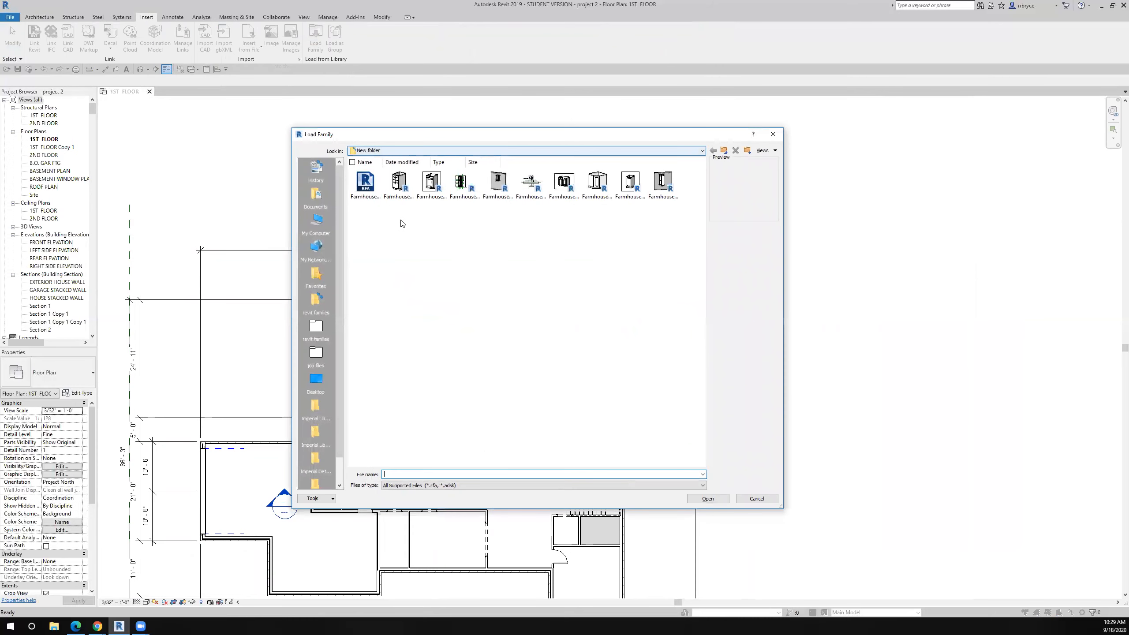
click(316, 407)
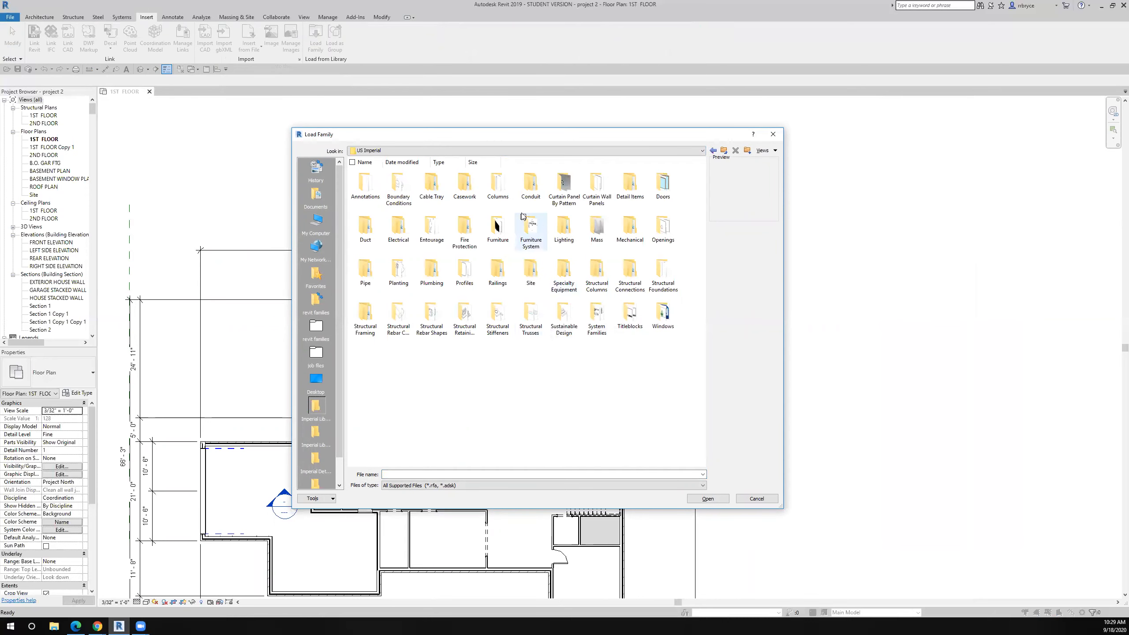
double_click(466, 186)
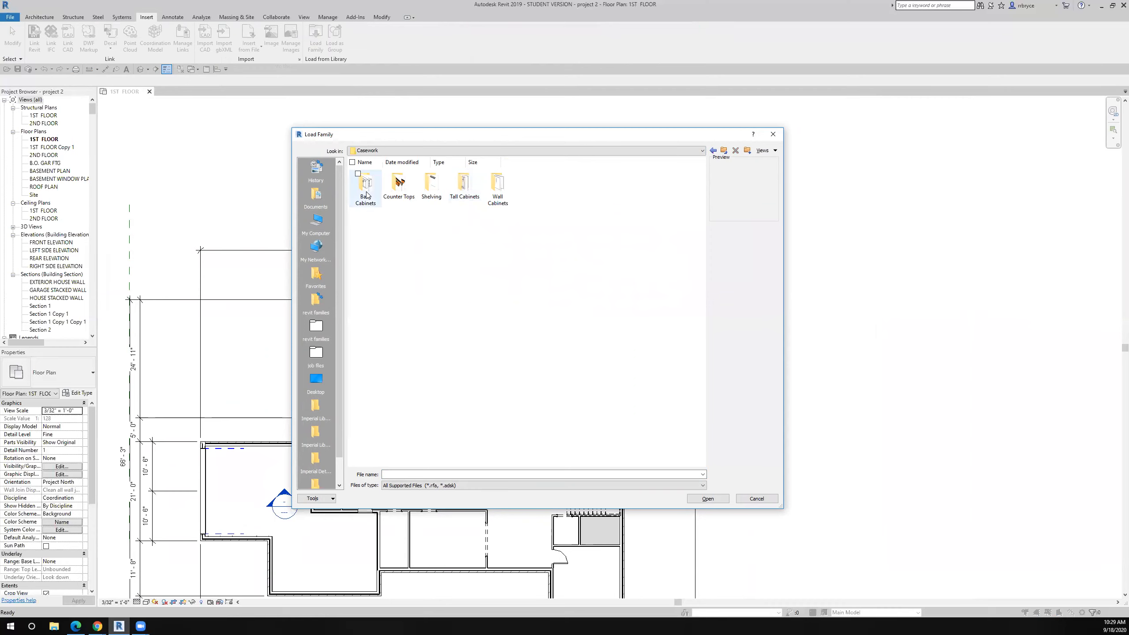
double_click(366, 195)
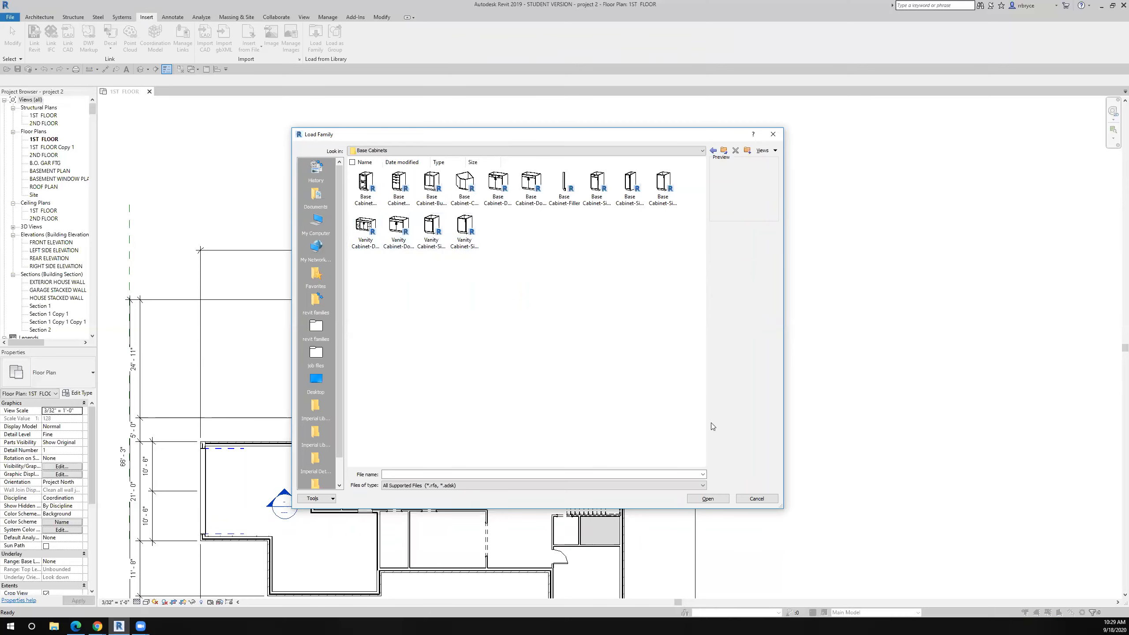
click(724, 151)
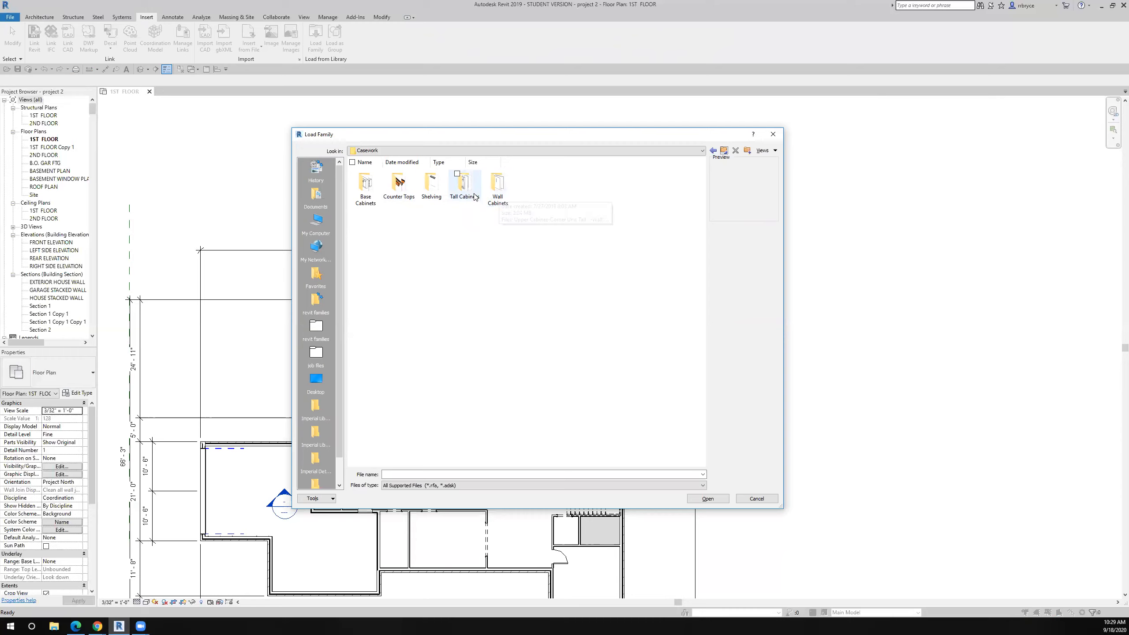
double_click(497, 199)
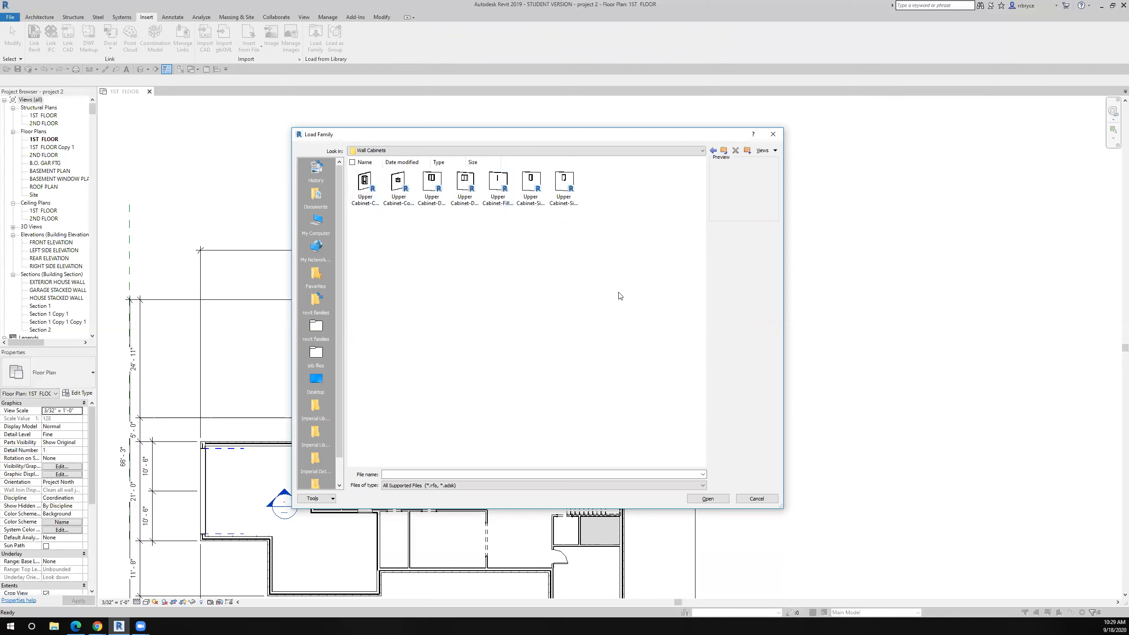
click(759, 499)
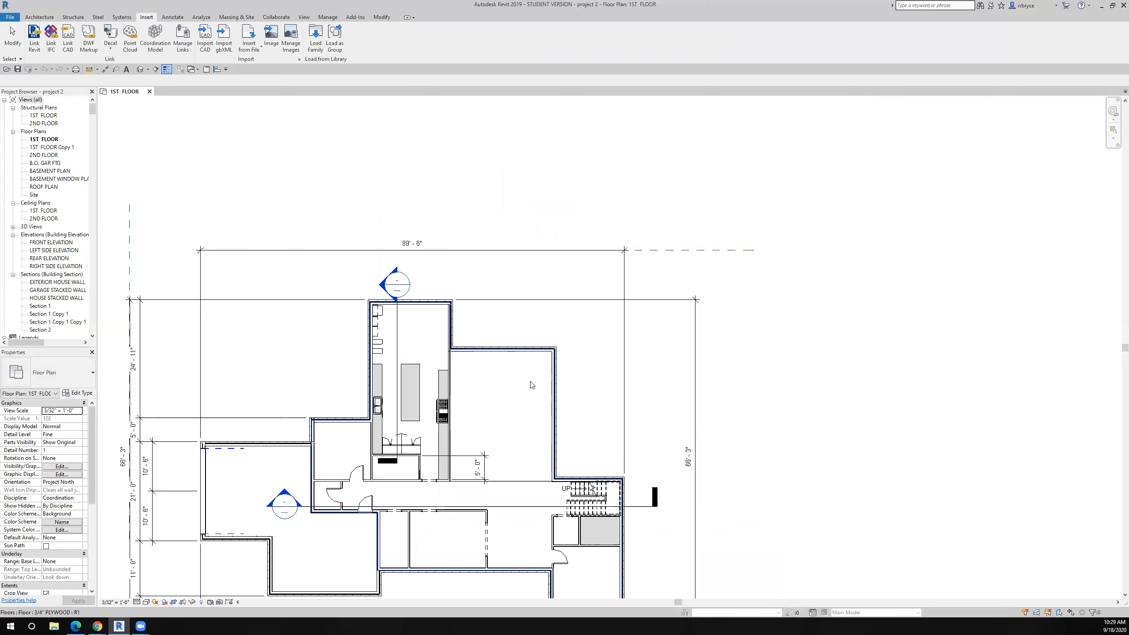
Step: Examine the cabinets and layout in the kitchen and dining rendering images placed beside the first-floor plan
scroll(506, 389, up, 2)
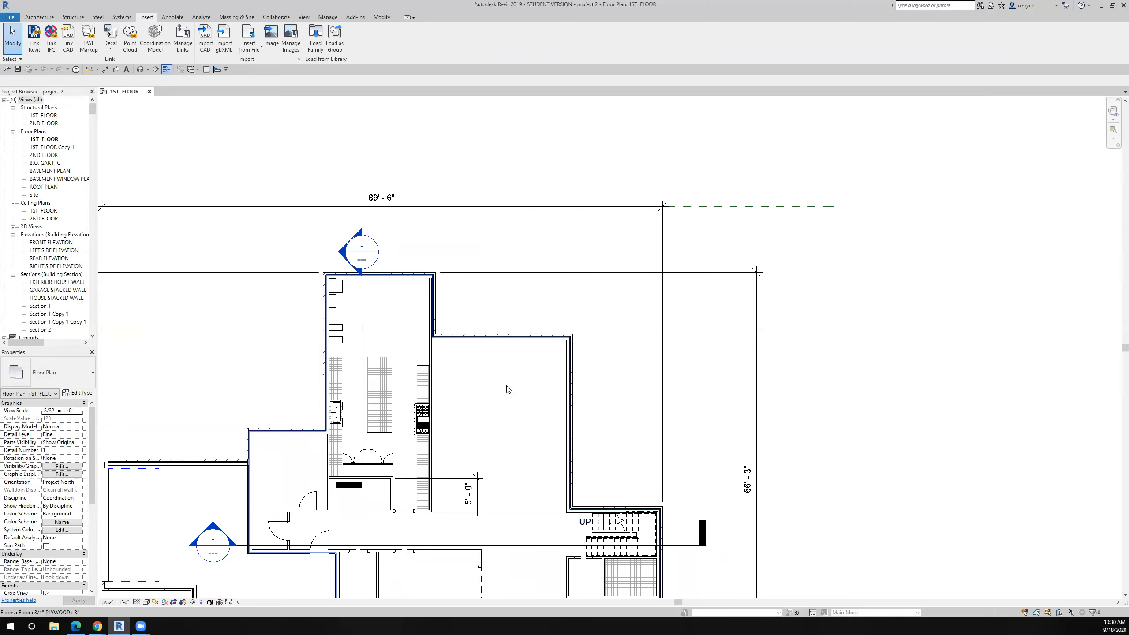
scroll(773, 434, down, 5)
middle_drag(814, 460, 105, 332)
middle_drag(521, 351, 34, 410)
middle_drag(571, 448, 435, 460)
middle_drag(636, 446, 232, 330)
middle_drag(594, 425, 475, 466)
middle_drag(822, 311, 767, 350)
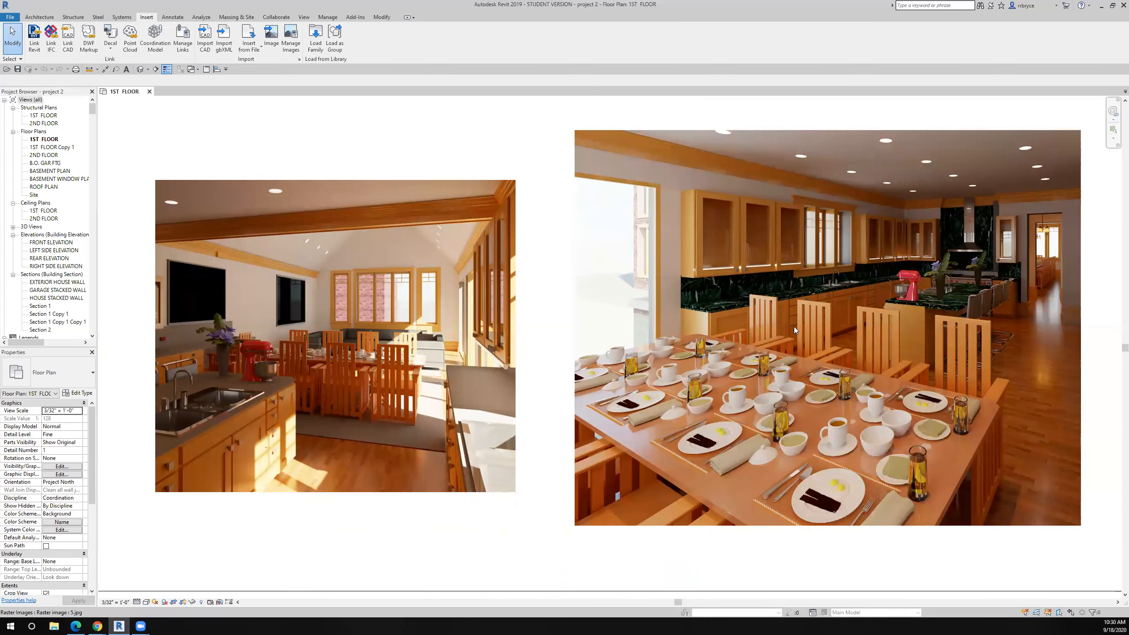
scroll(794, 327, up, 2)
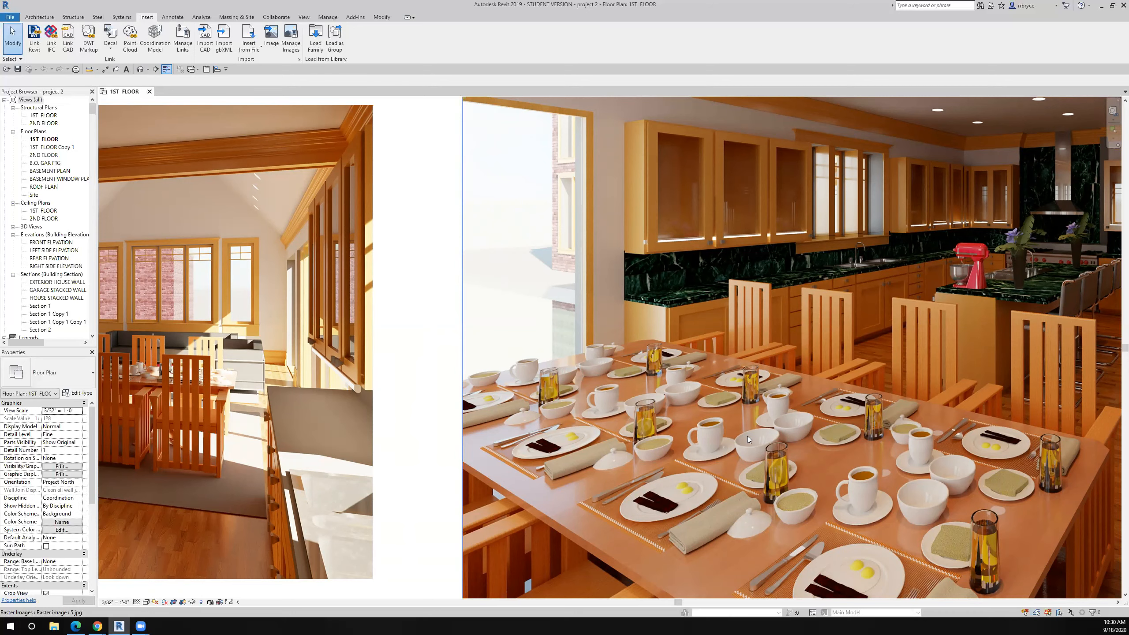
scroll(747, 435, down, 10)
middle_drag(323, 425, 515, 423)
Step: Open the Section 2 view from the section line running through the kitchen on the first-floor plan
scroll(440, 415, up, 4)
scroll(440, 414, up, 6)
scroll(442, 443, up, 1)
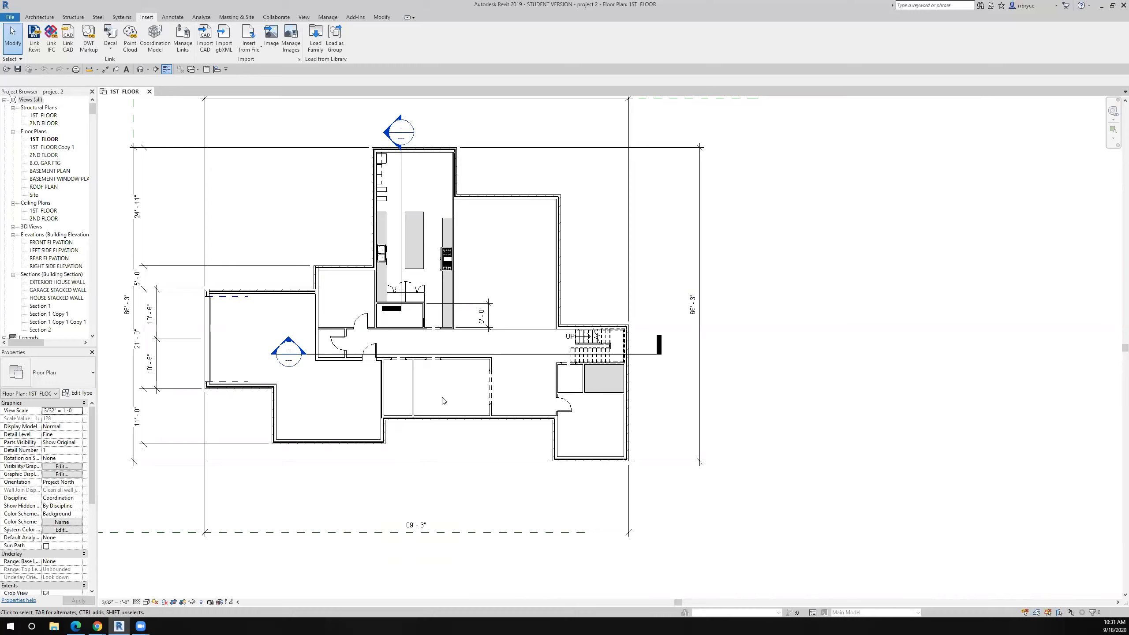
scroll(376, 126, up, 5)
scroll(376, 126, down, 1)
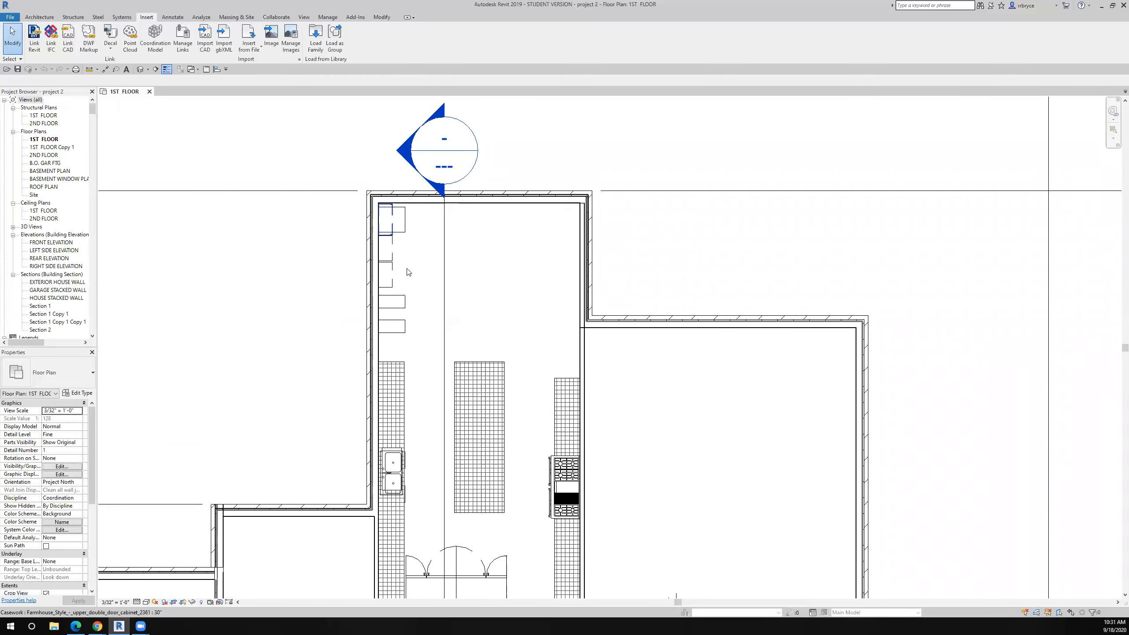
right_click(448, 290)
click(471, 339)
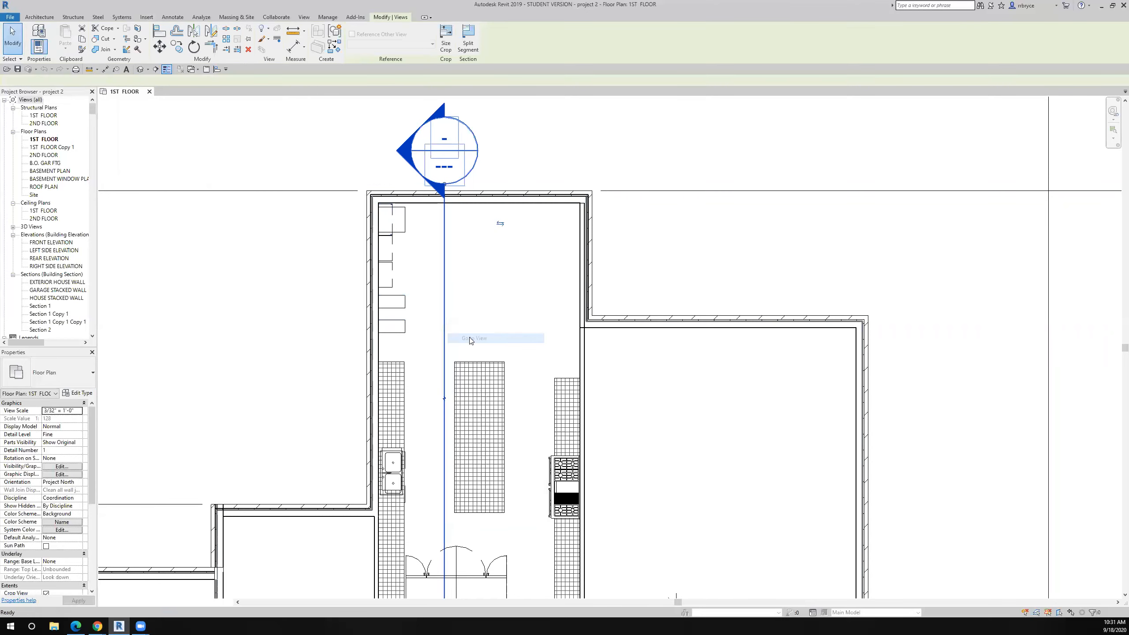
scroll(722, 415, up, 5)
mouse_move(722, 416)
middle_down()
mouse_move(689, 401)
mouse_move(634, 402)
middle_up()
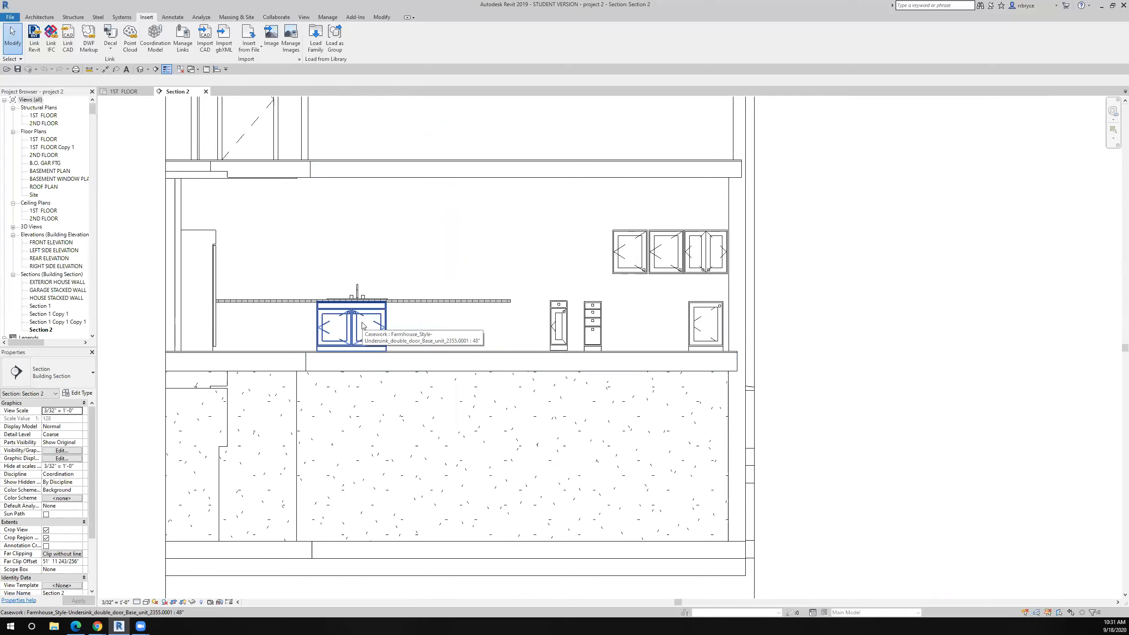
scroll(363, 325, up, 2)
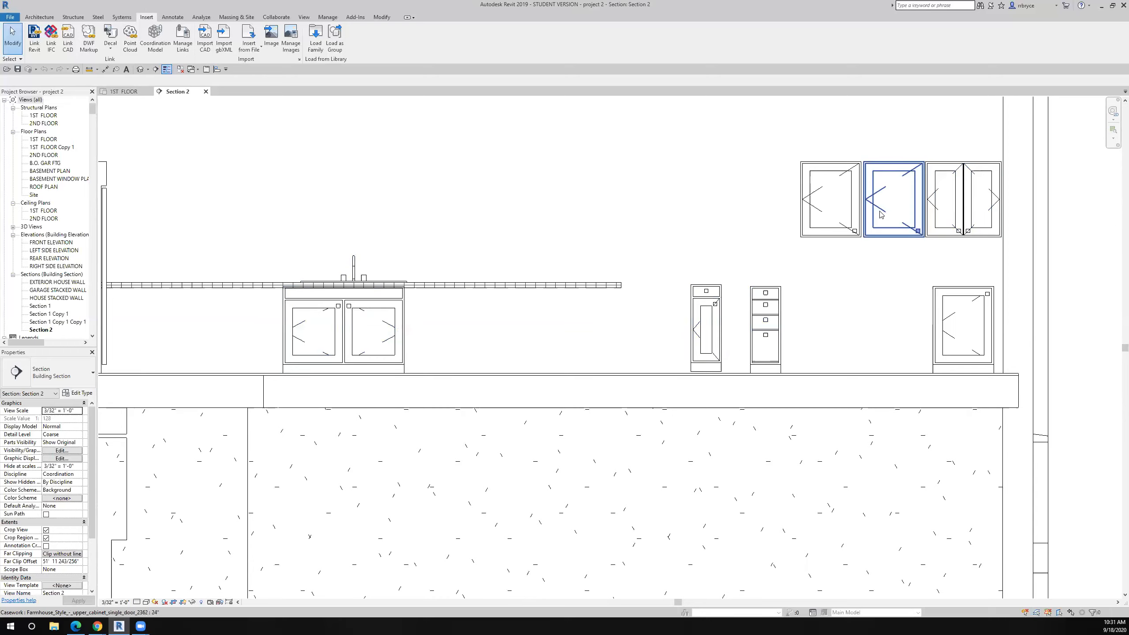
click(826, 209)
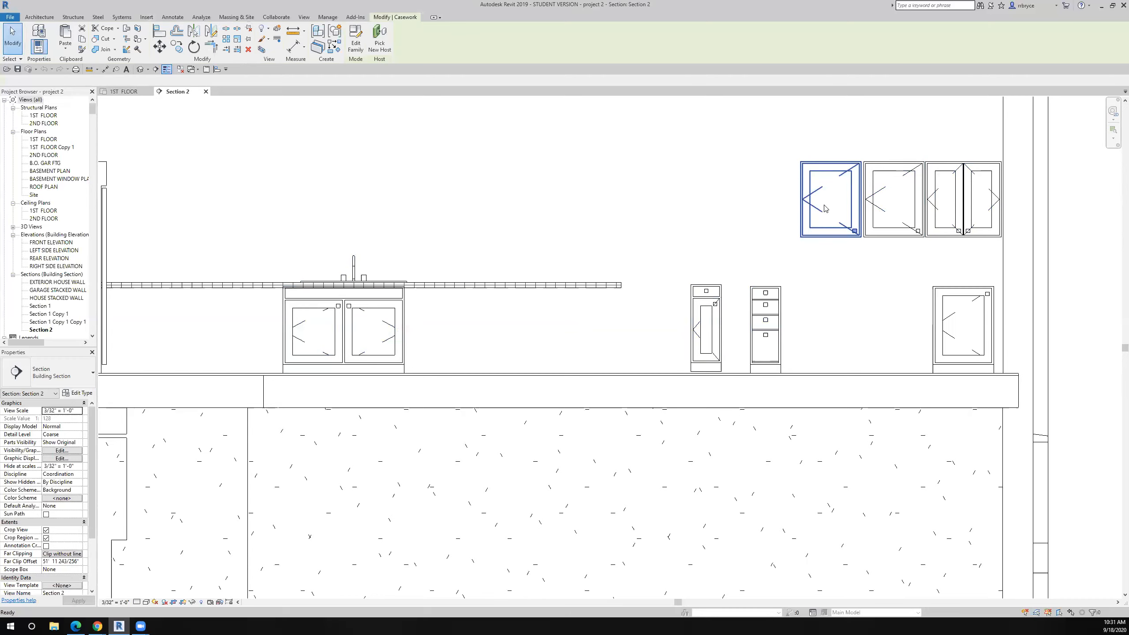
double_click(826, 208)
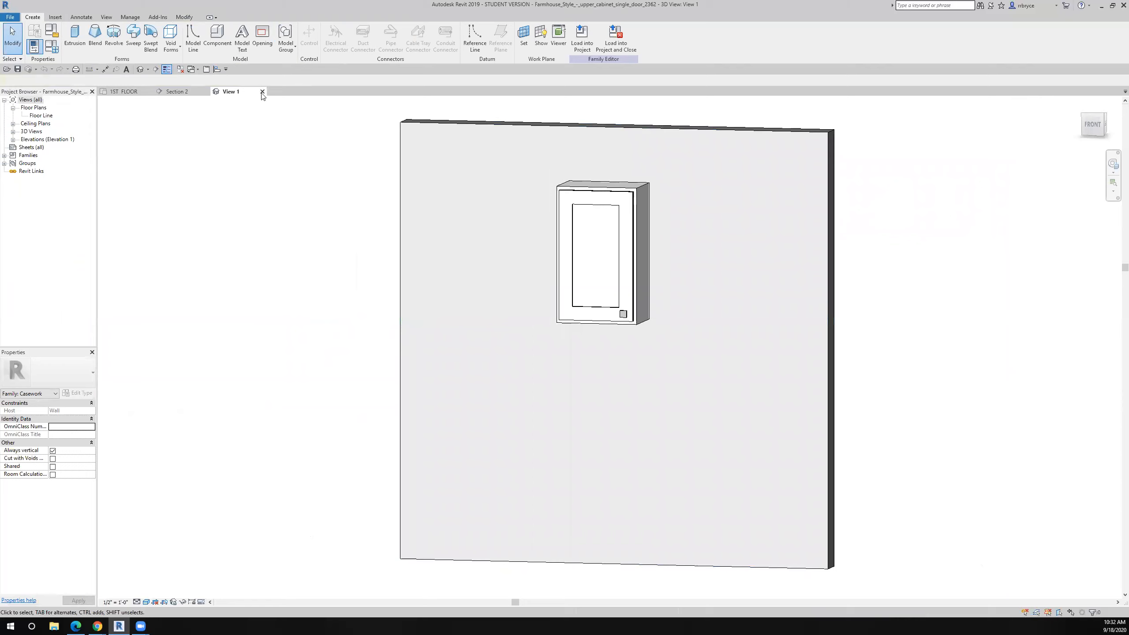
click(262, 91)
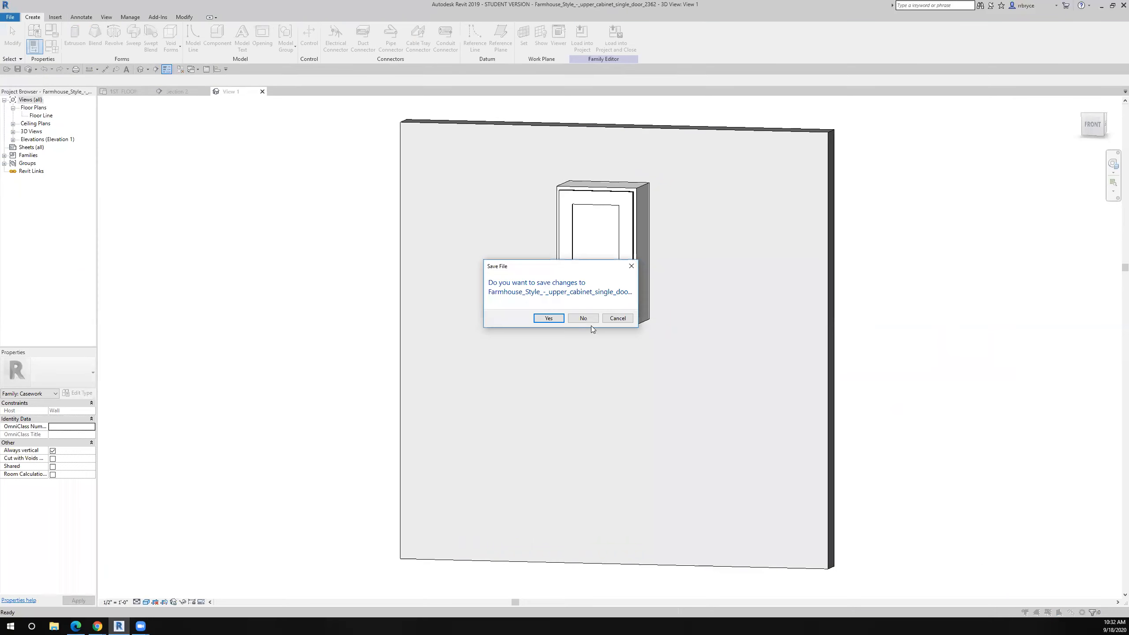
click(583, 319)
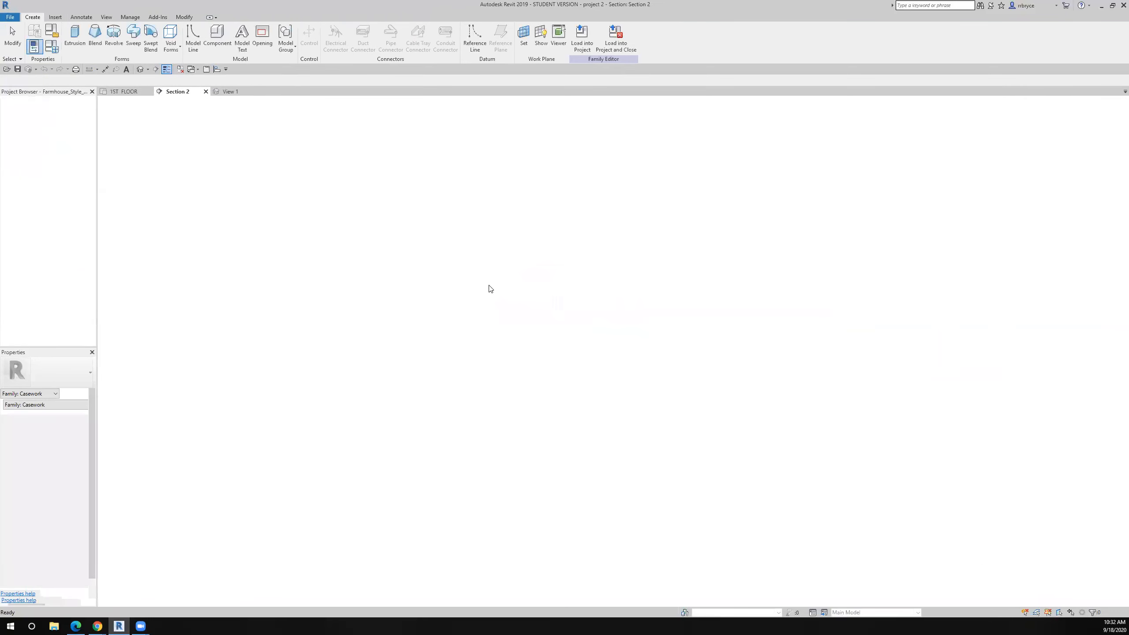
Step: In the 1ST FLOOR plan, flip the door swing of the 24" single-door upper cabinet farthest from the corner, and check it in Section 2
click(127, 92)
key(Escape)
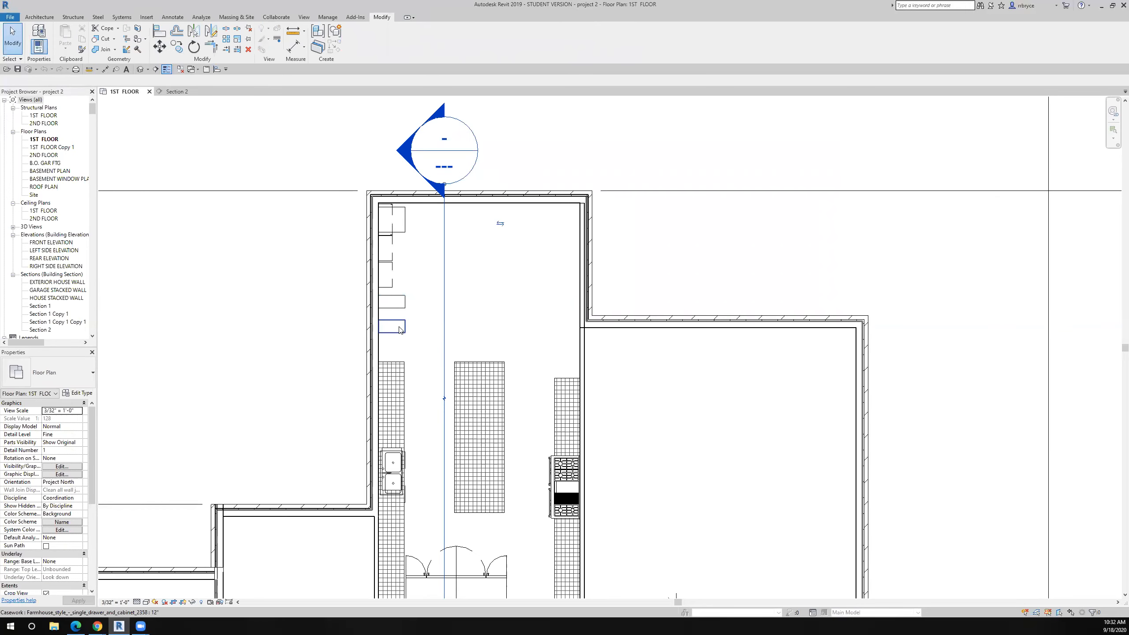
click(390, 273)
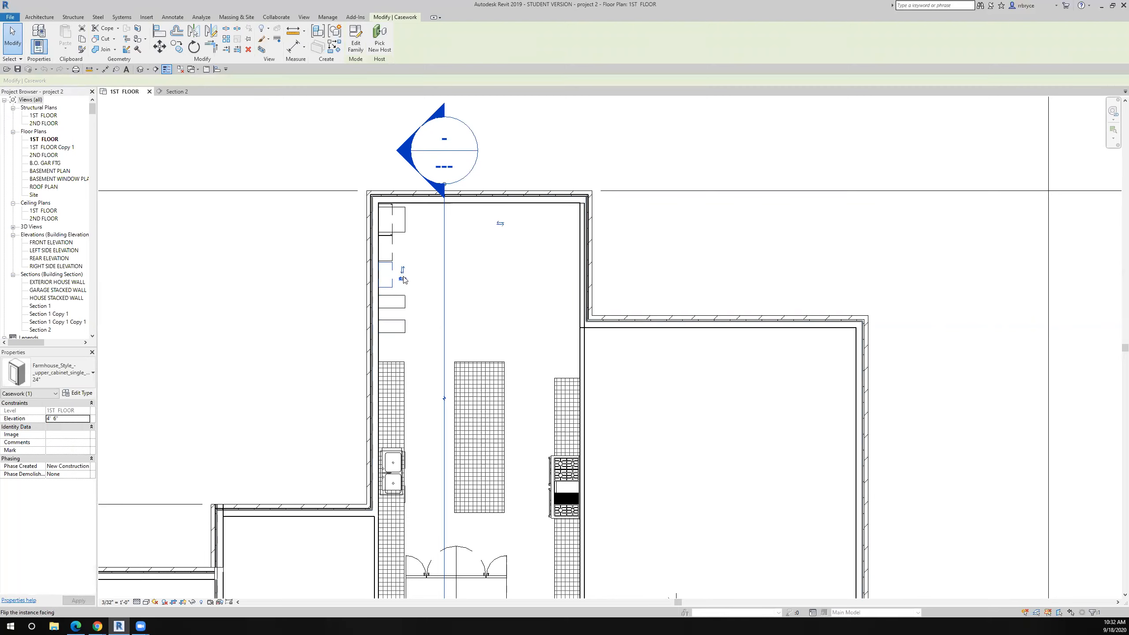
click(401, 274)
key(ctrl+Tab)
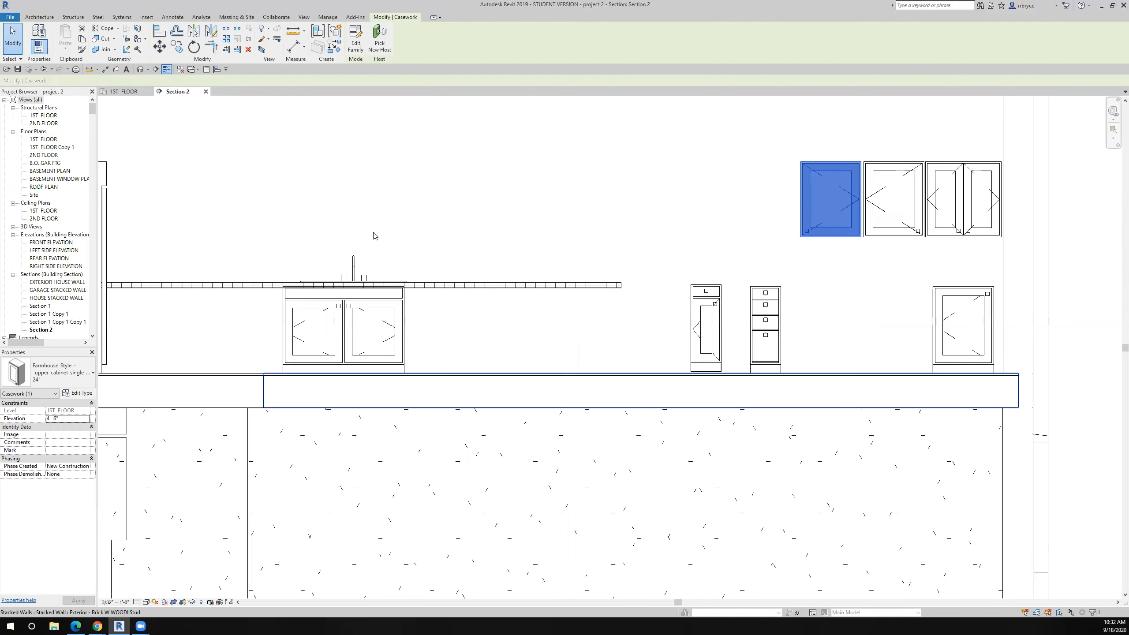
click(842, 292)
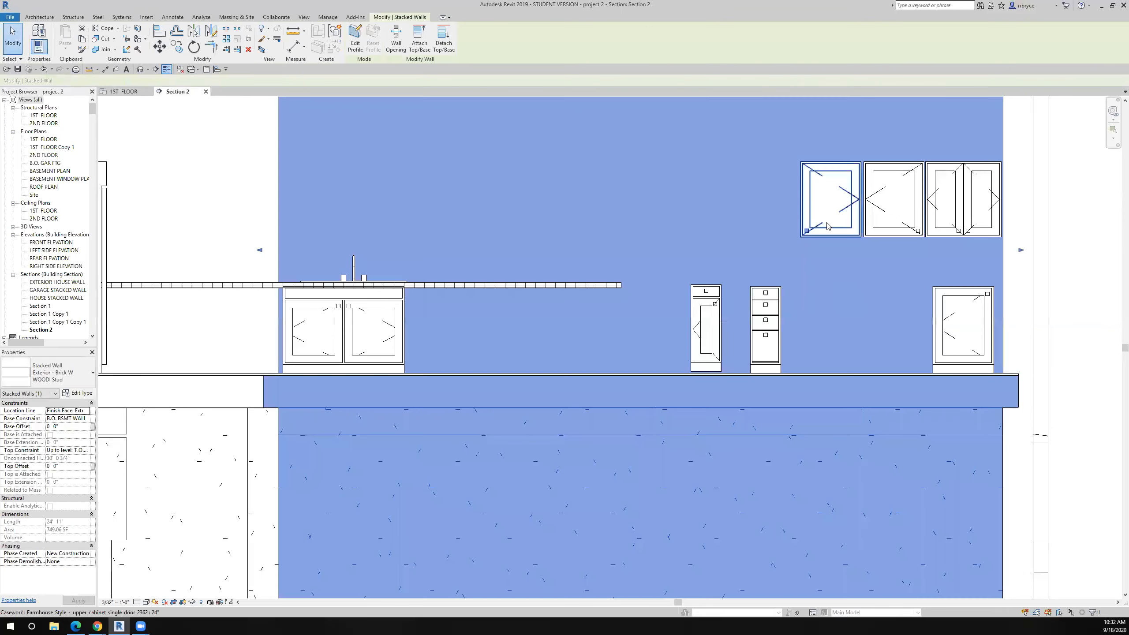
scroll(842, 291, up, 3)
scroll(982, 307, down, 6)
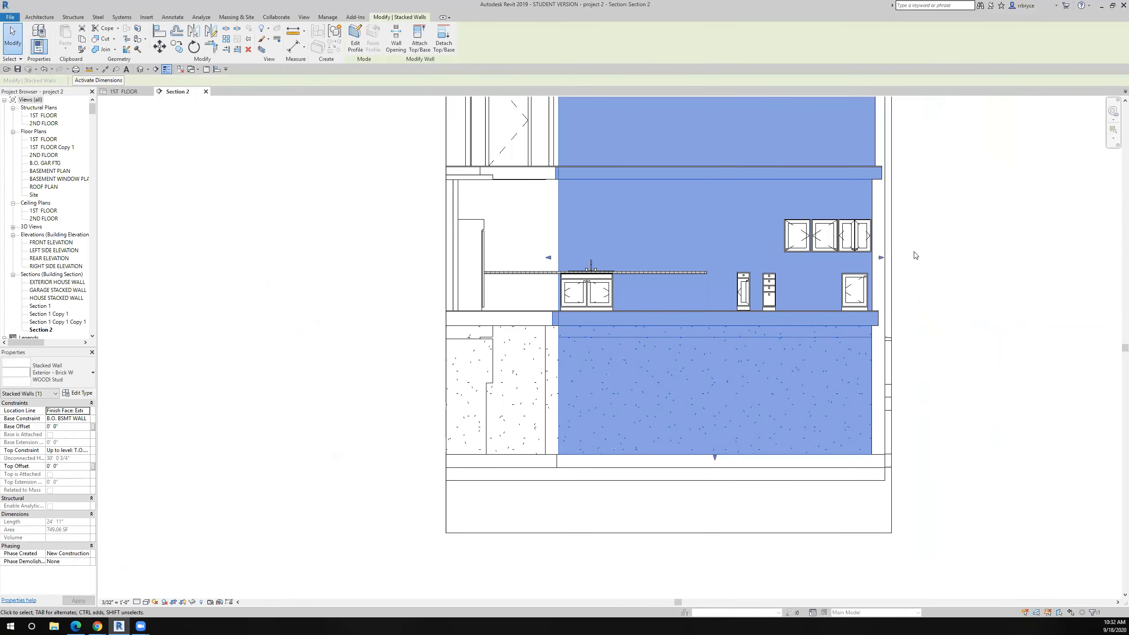
click(933, 255)
scroll(836, 244, up, 3)
scroll(836, 244, up, 2)
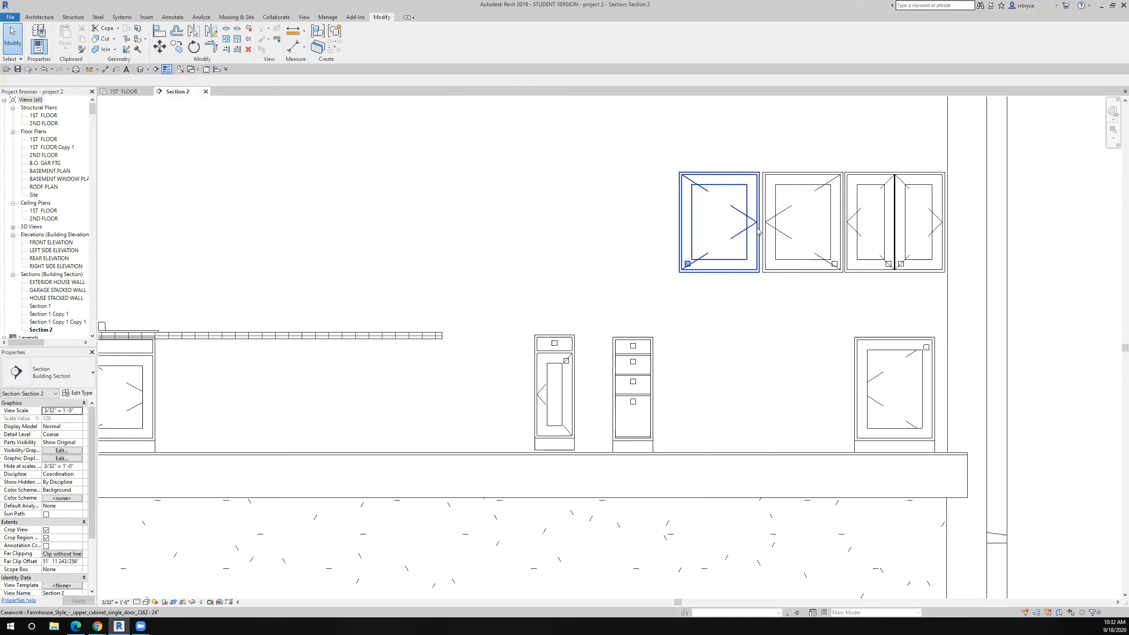
Step: Align the centre of the 48" undersink double-door base cabinet with the centreline of the sink faucet in Section 2
scroll(758, 262, down, 6)
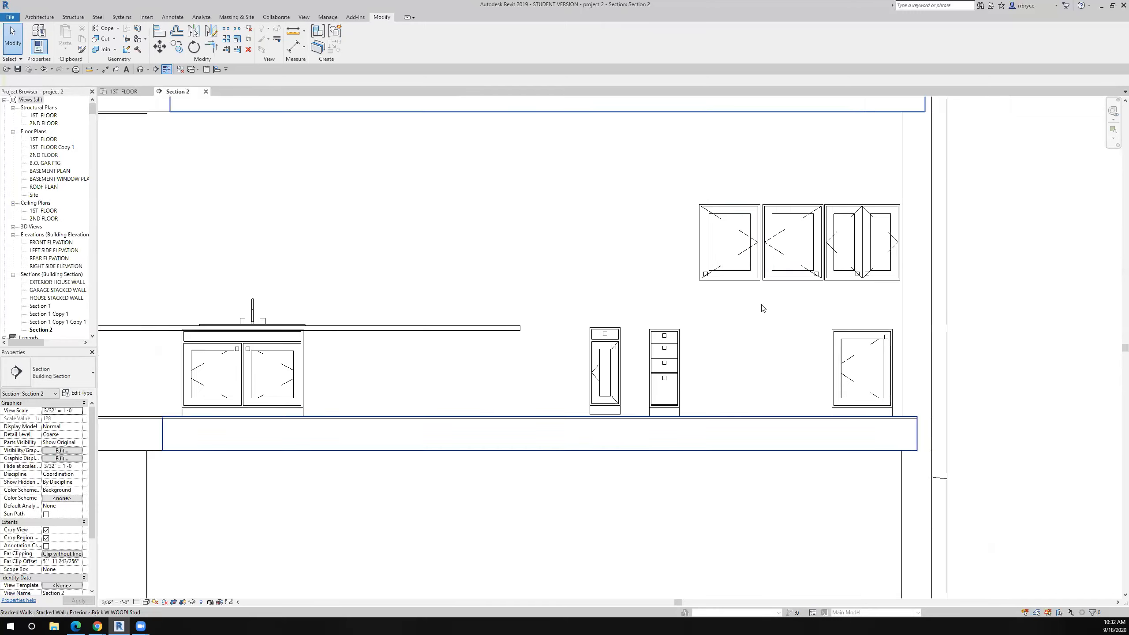
scroll(758, 306, up, 2)
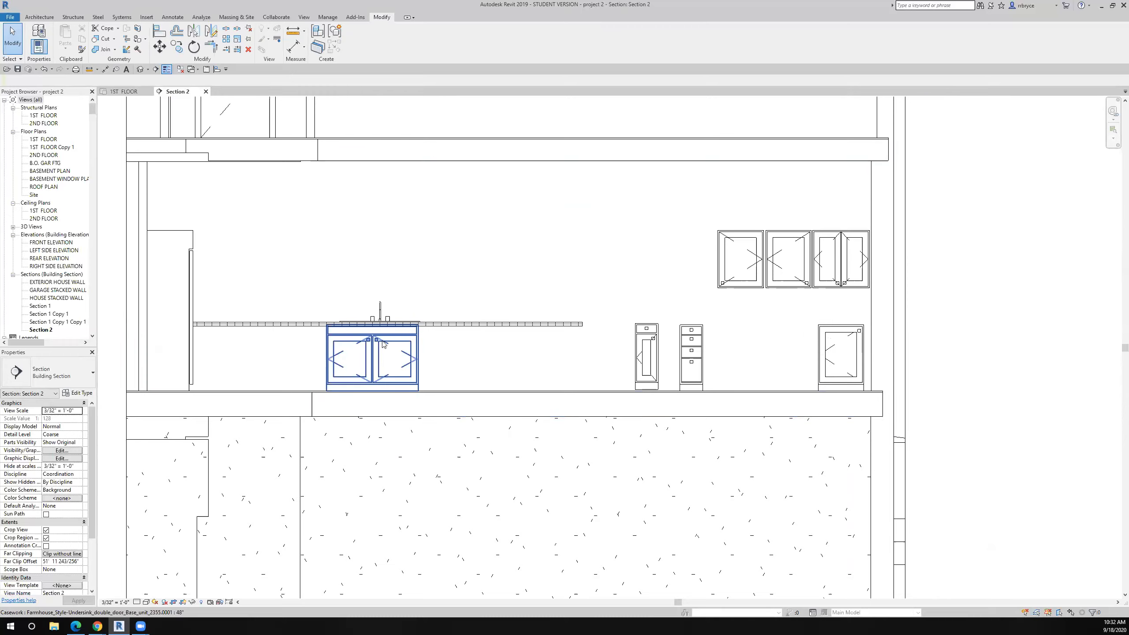
scroll(383, 343, up, 3)
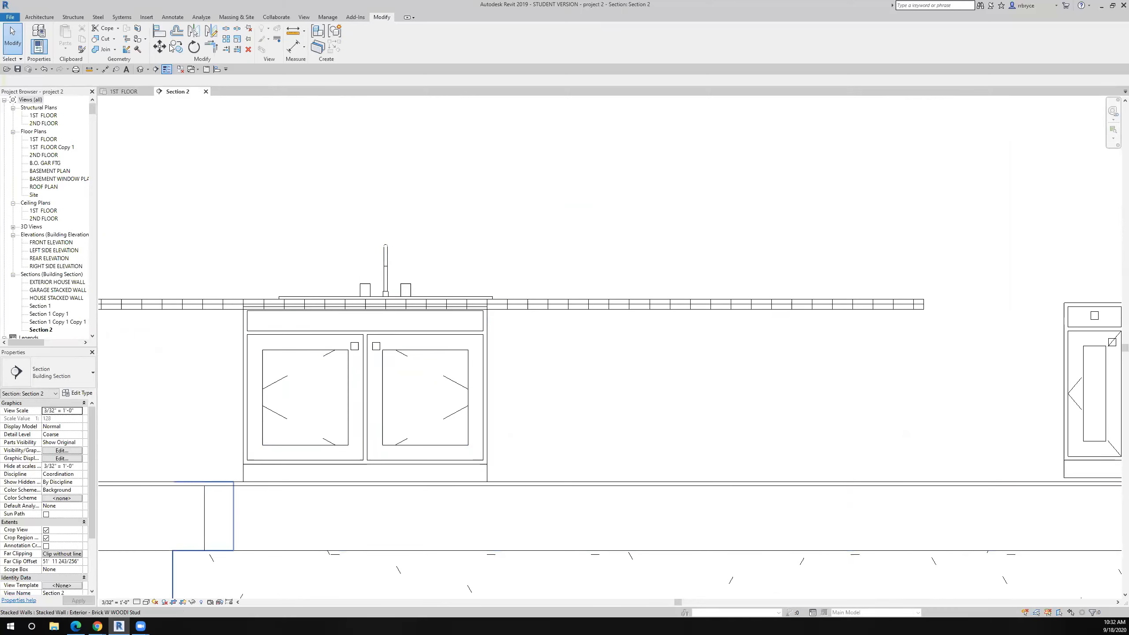
click(159, 31)
click(389, 267)
click(364, 371)
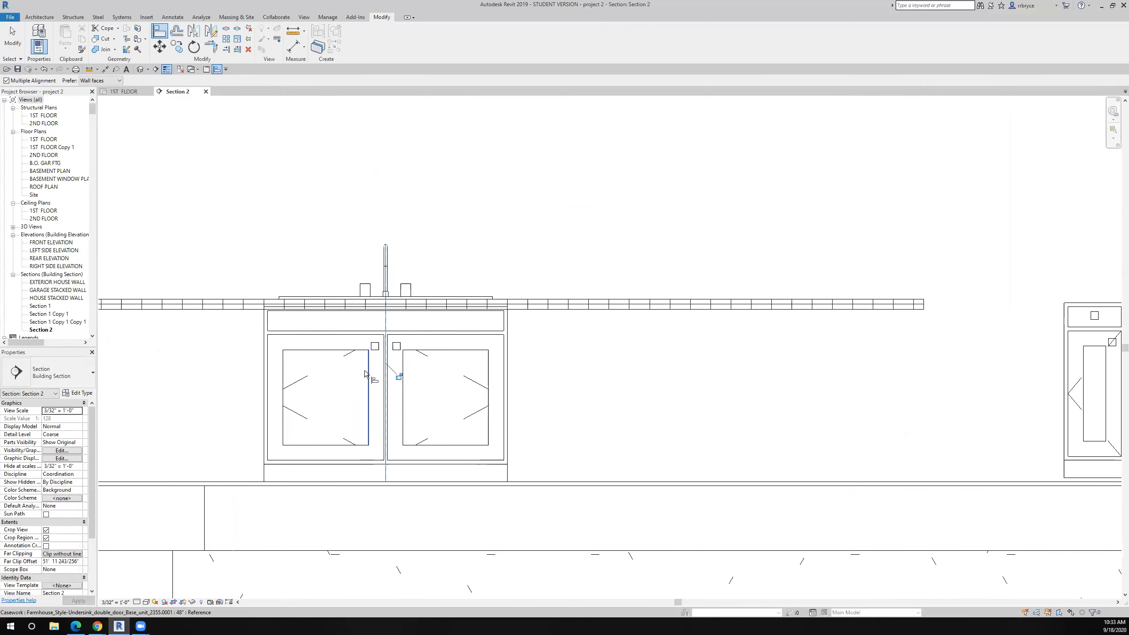
scroll(364, 374, down, 5)
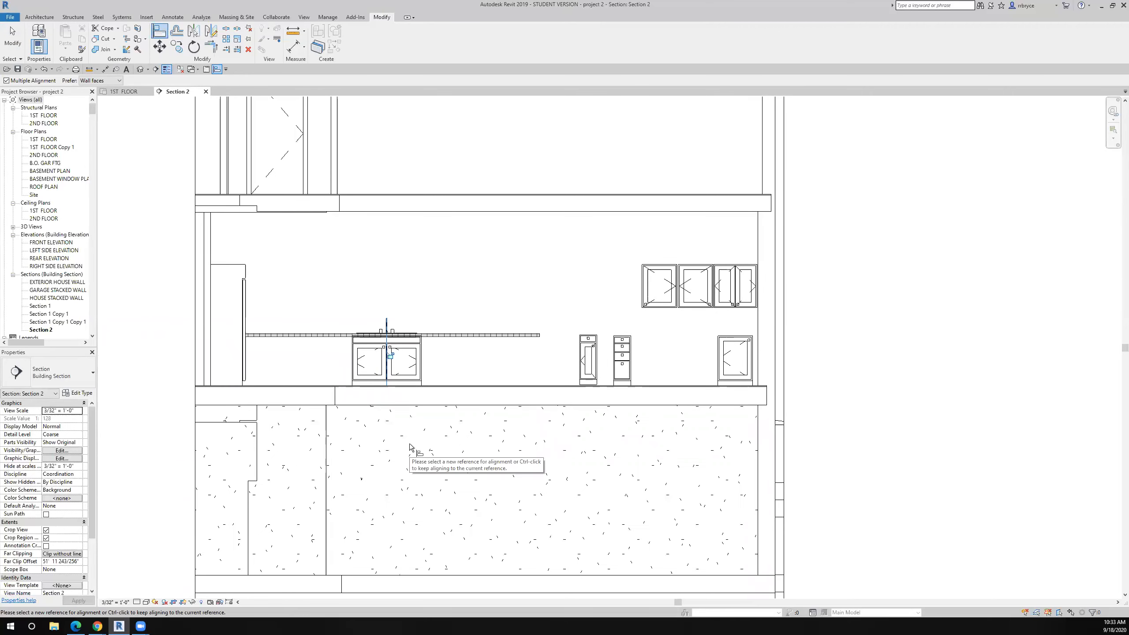
Step: Browse the US Imperial Plumbing families, including the Architectural Fixtures and Equipment folders, for a dishwasher without loading anything
key(Escape)
key(Escape)
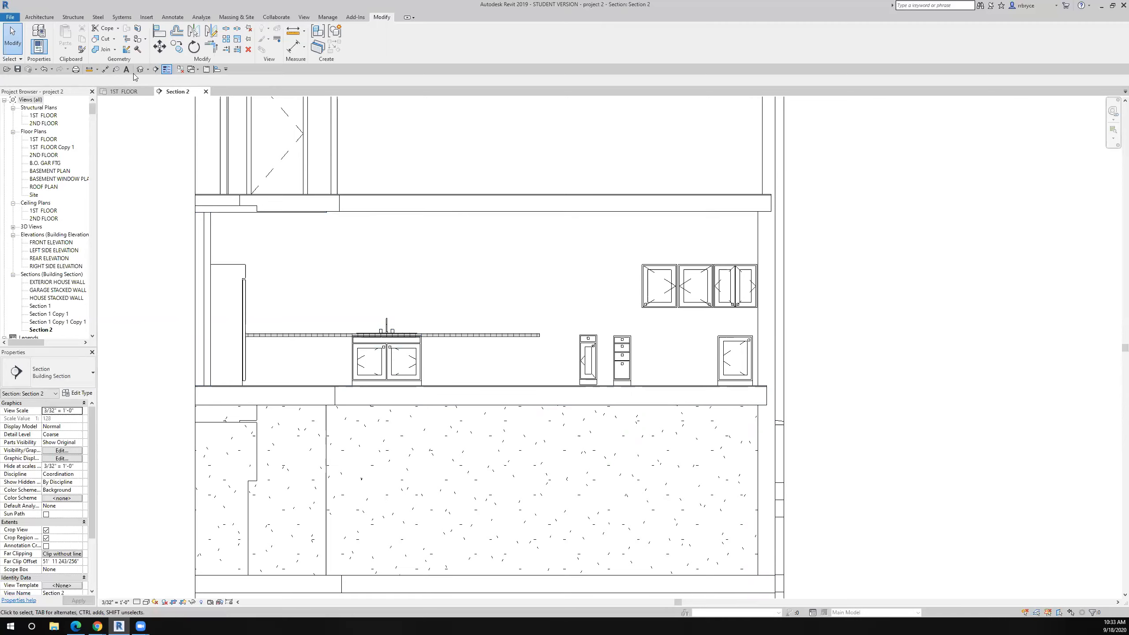
click(147, 16)
click(319, 50)
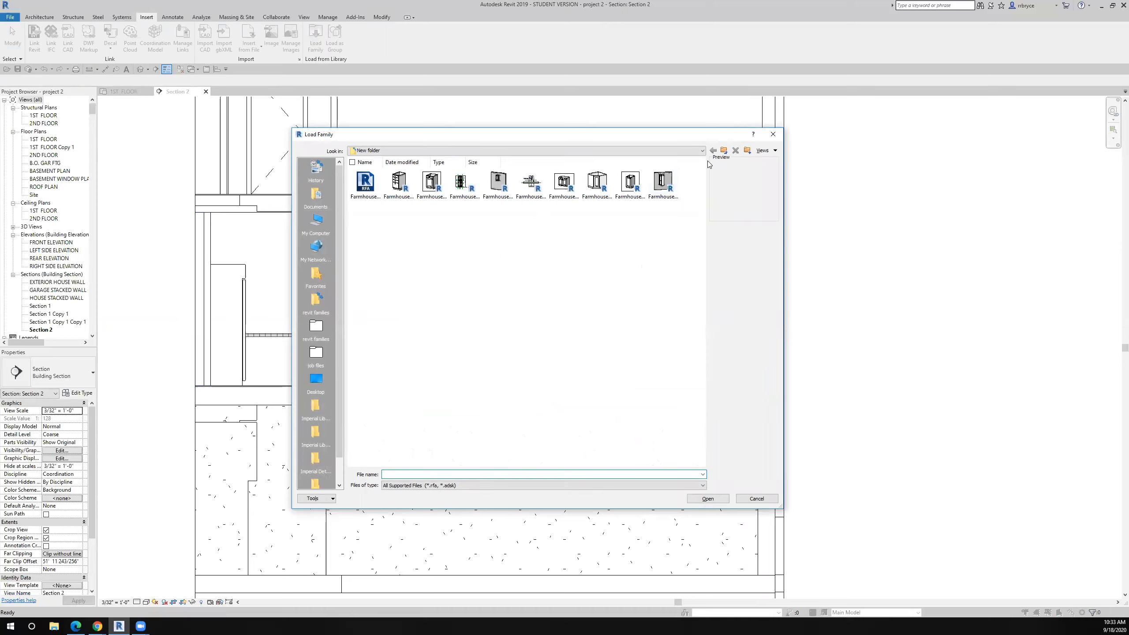
click(724, 150)
click(724, 151)
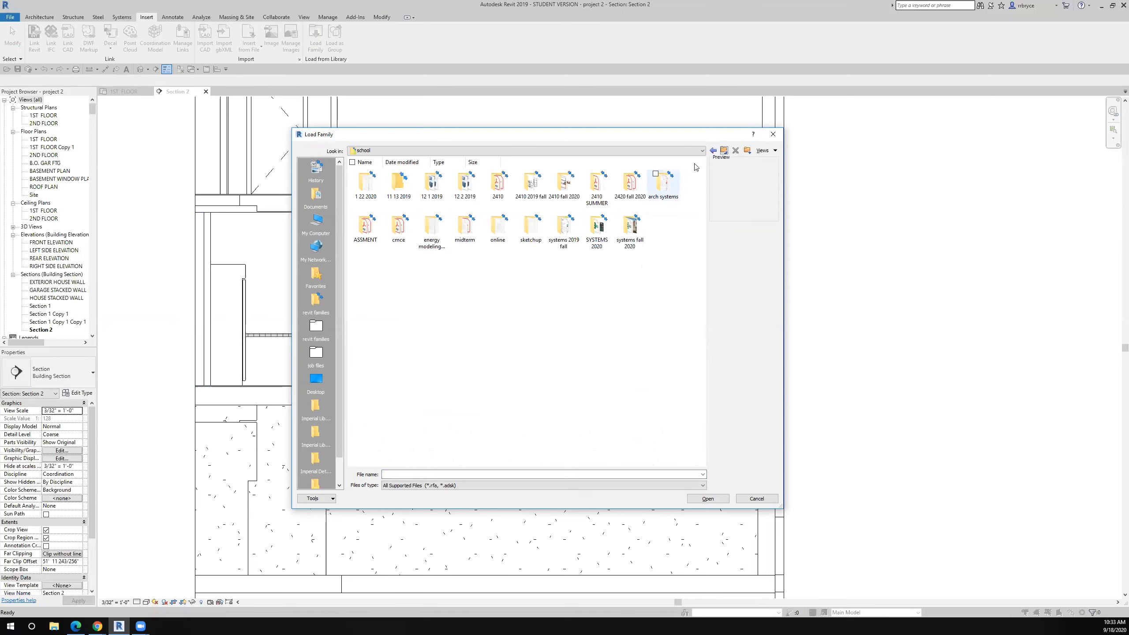
click(315, 405)
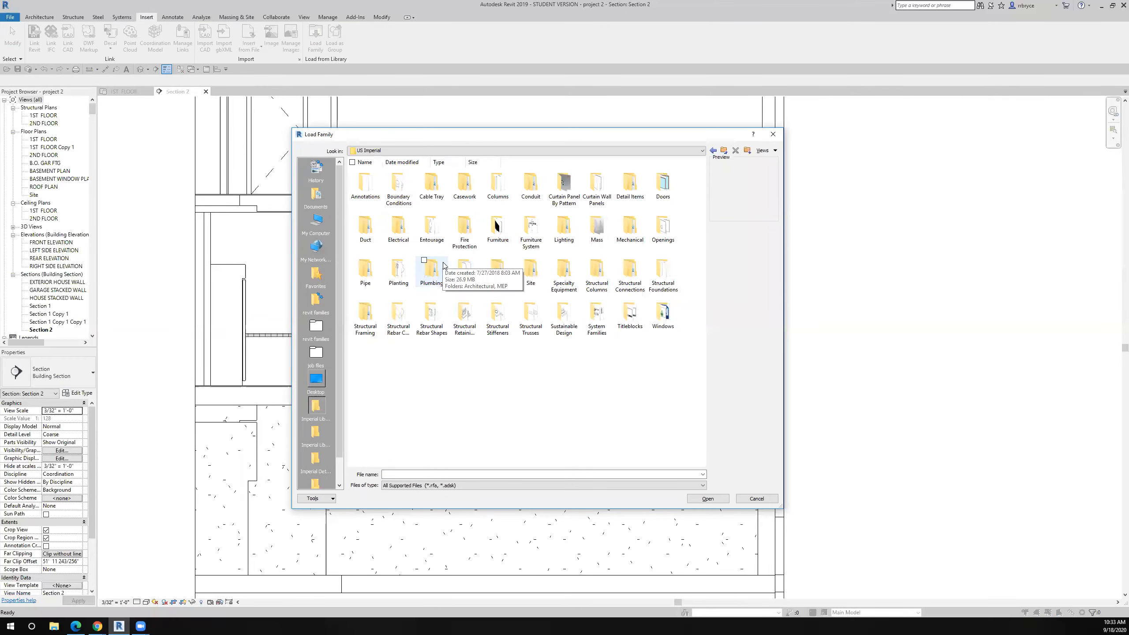
double_click(434, 272)
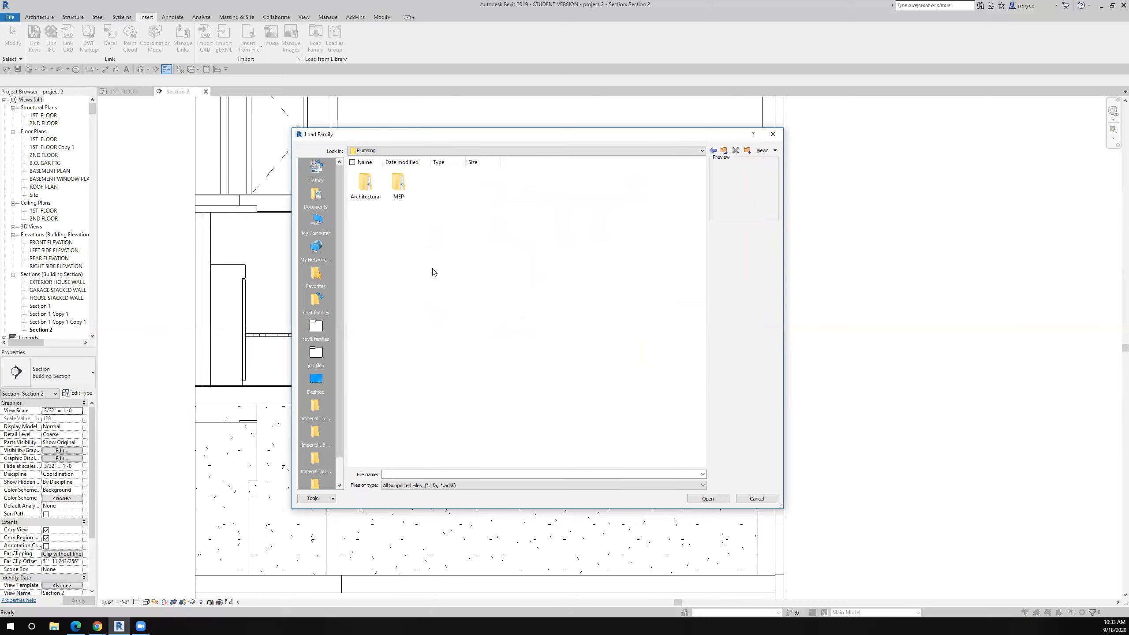
double_click(365, 182)
double_click(399, 196)
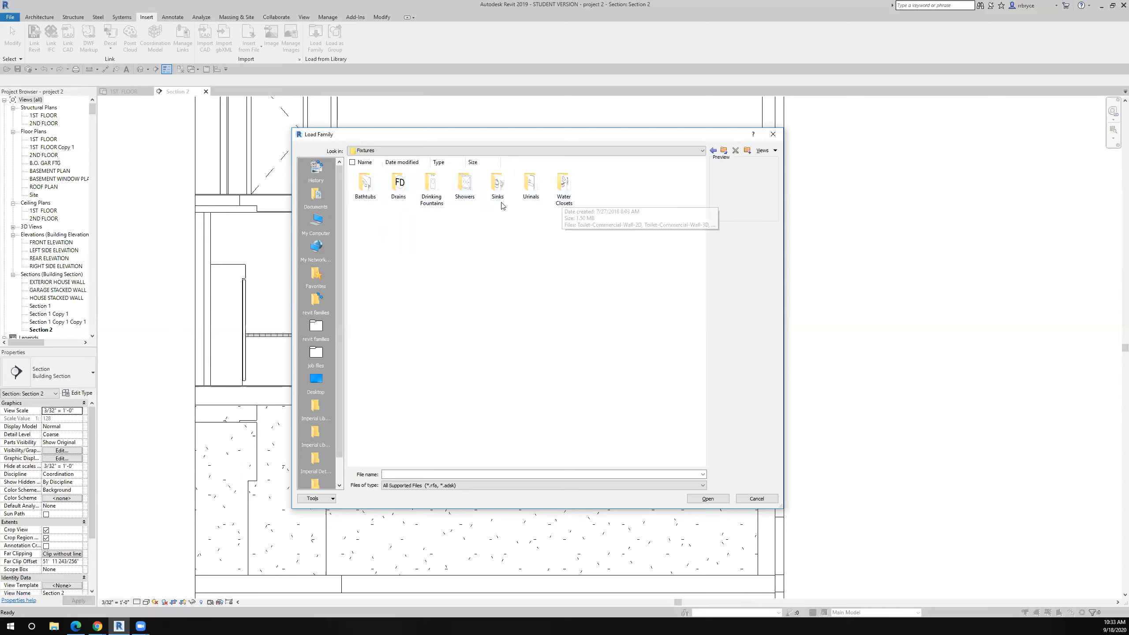
click(724, 150)
double_click(376, 186)
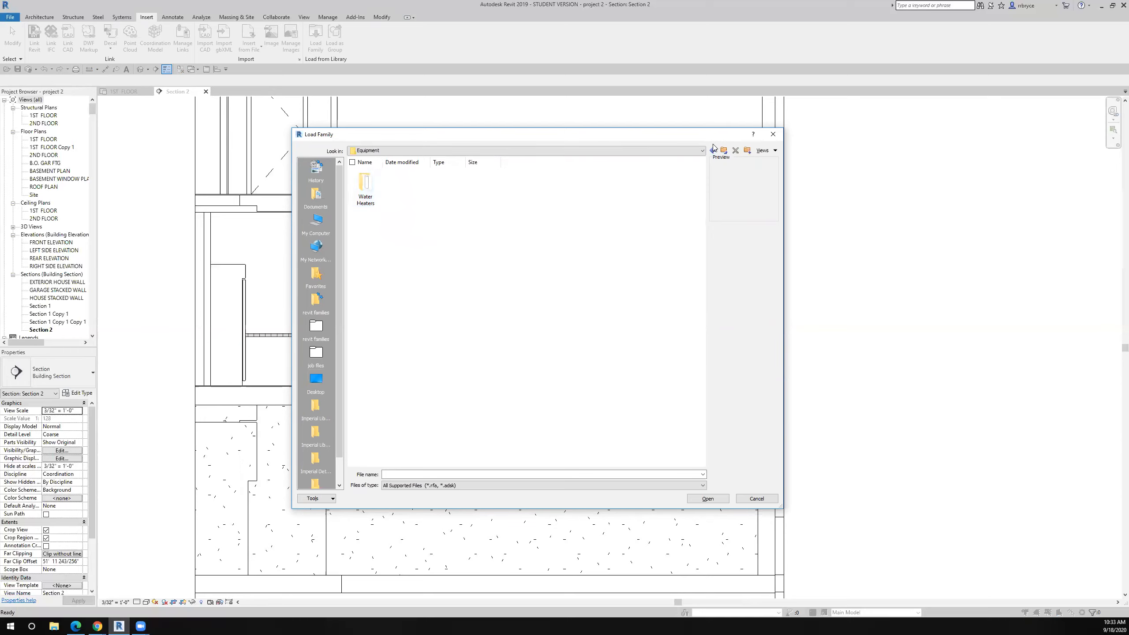
click(724, 152)
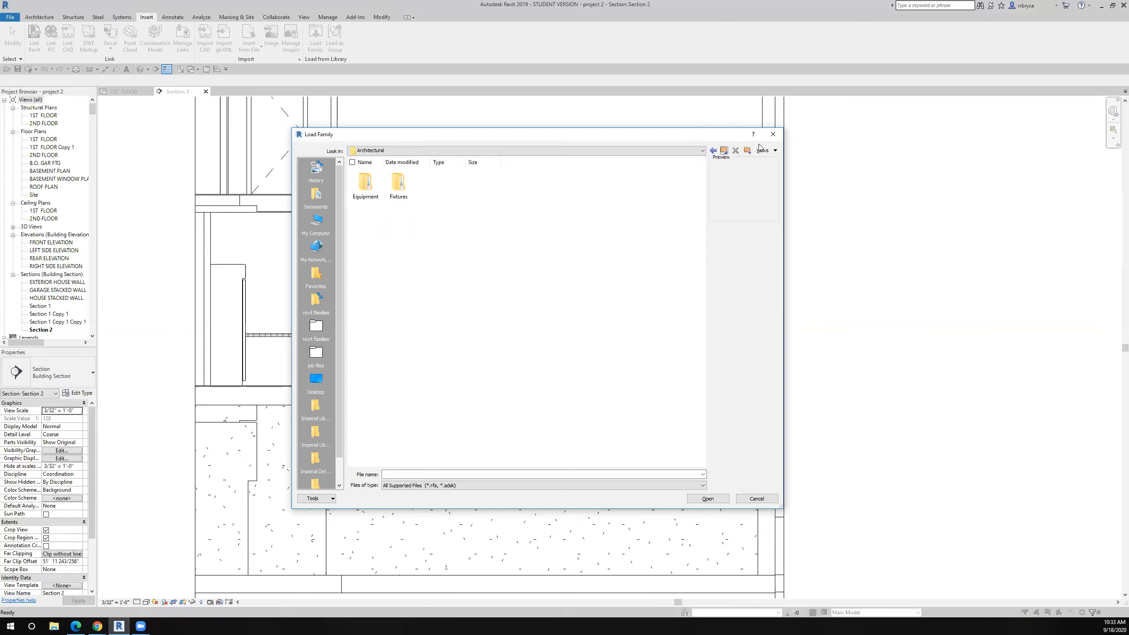
click(773, 134)
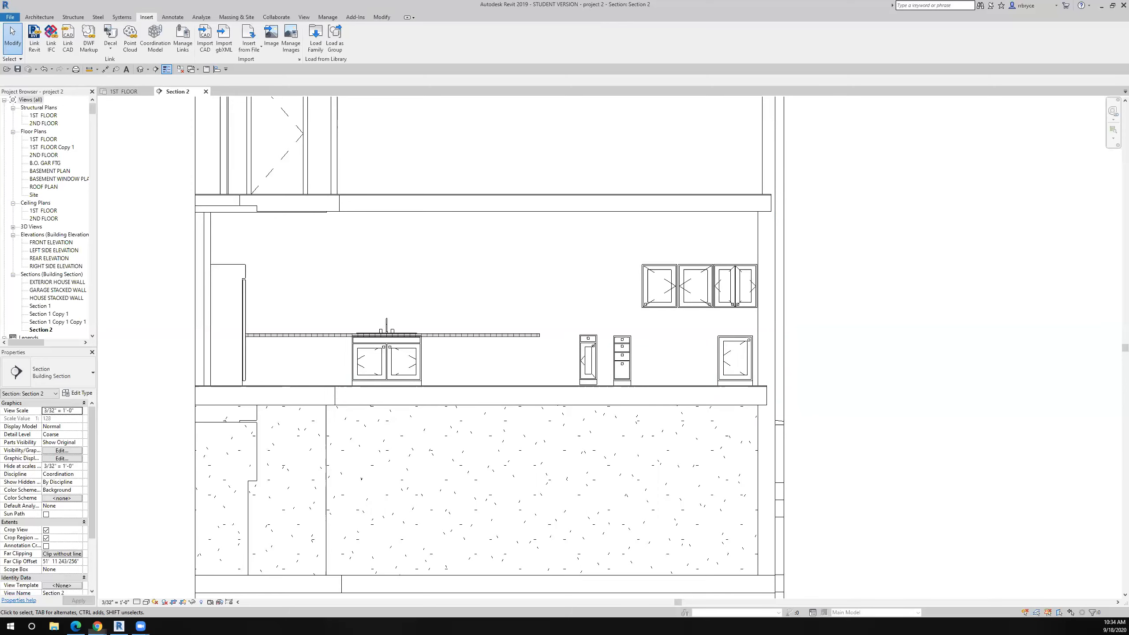
Step: Switch to RevitCity in Chrome and search the Downloads area for "dishwasher"
key(alt+Tab)
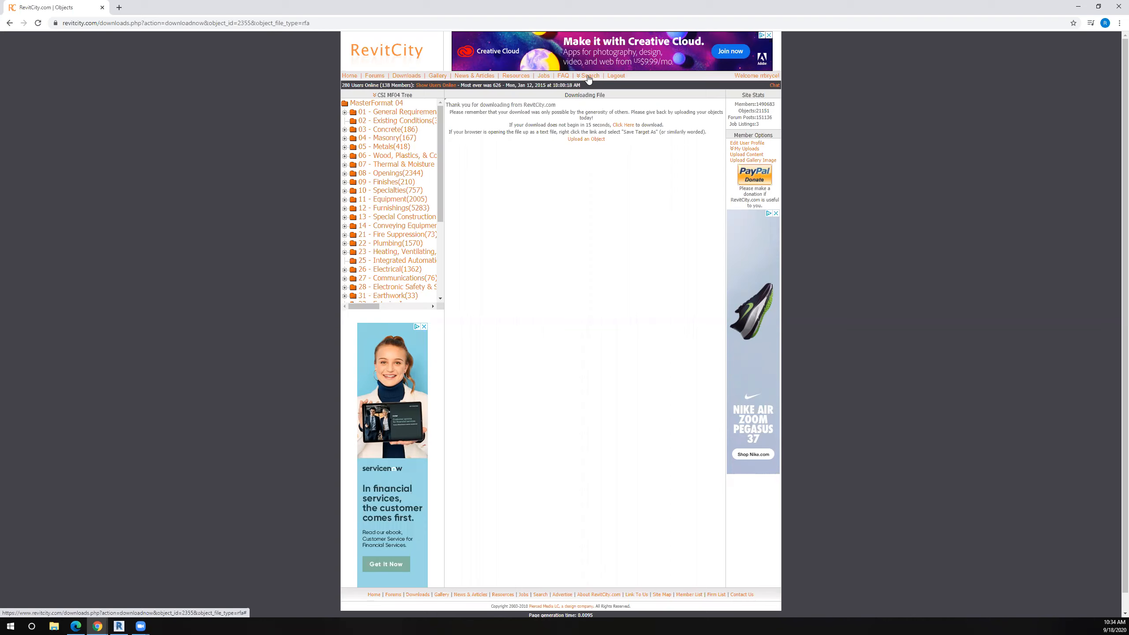
click(599, 86)
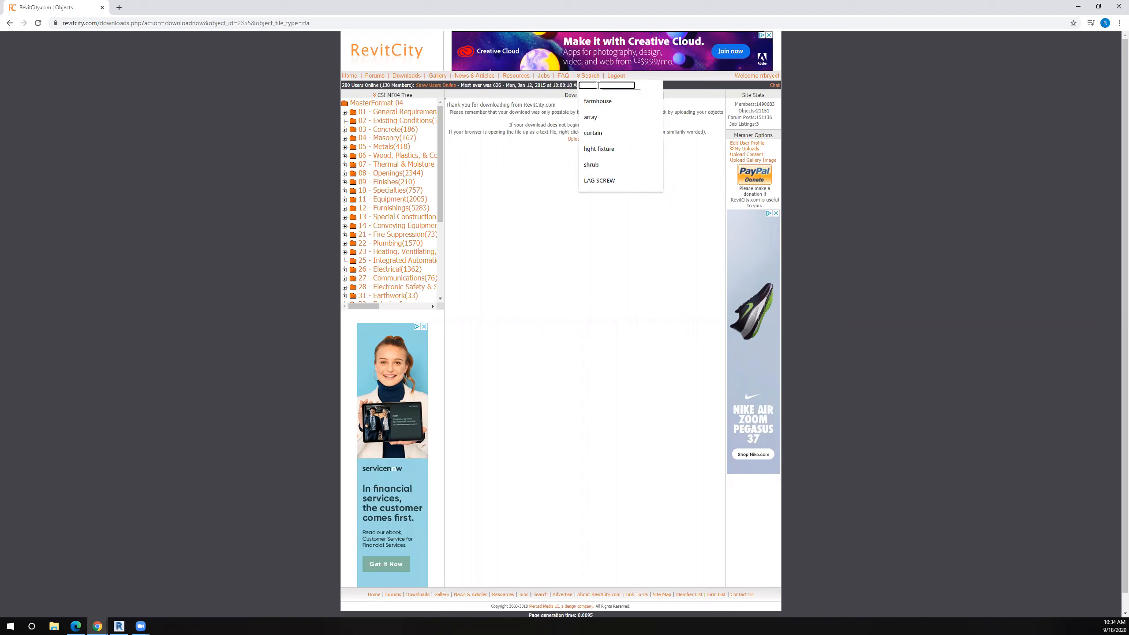
text(dishwasher)
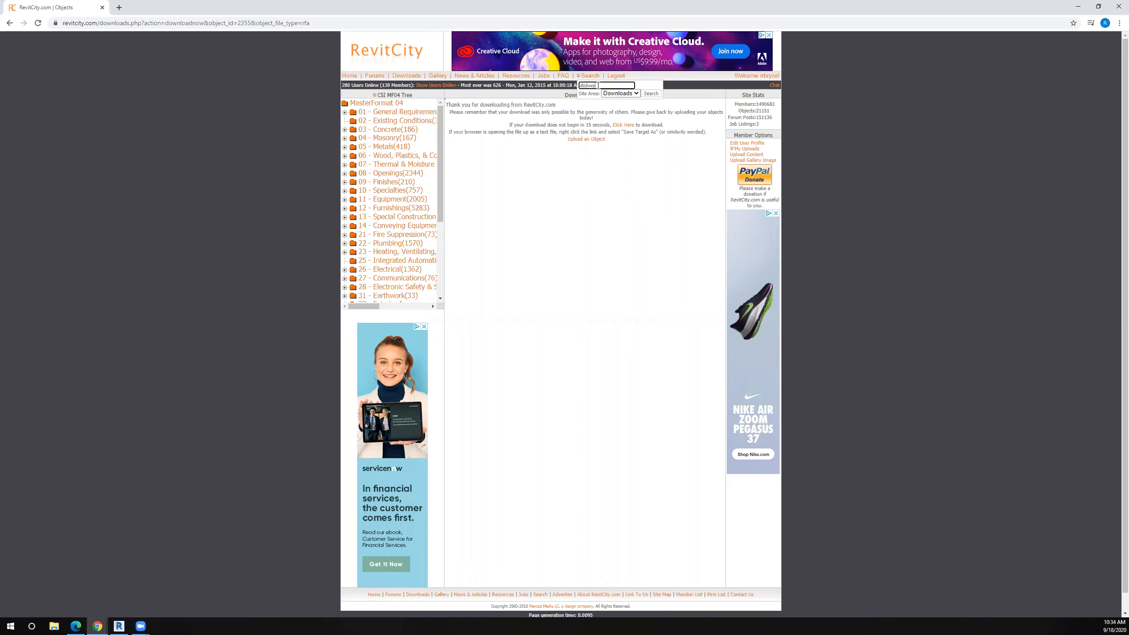
click(652, 94)
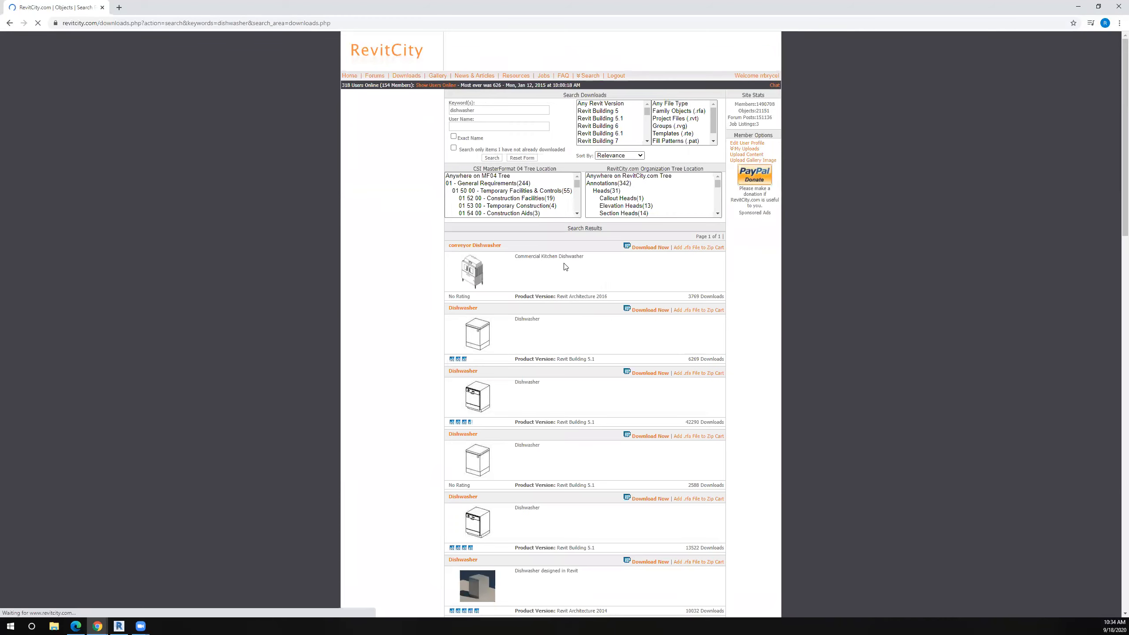
Step: Look through the dishwasher search results for a model suitable for the house kitchen
scroll(569, 267, down, 1)
scroll(566, 267, down, 3)
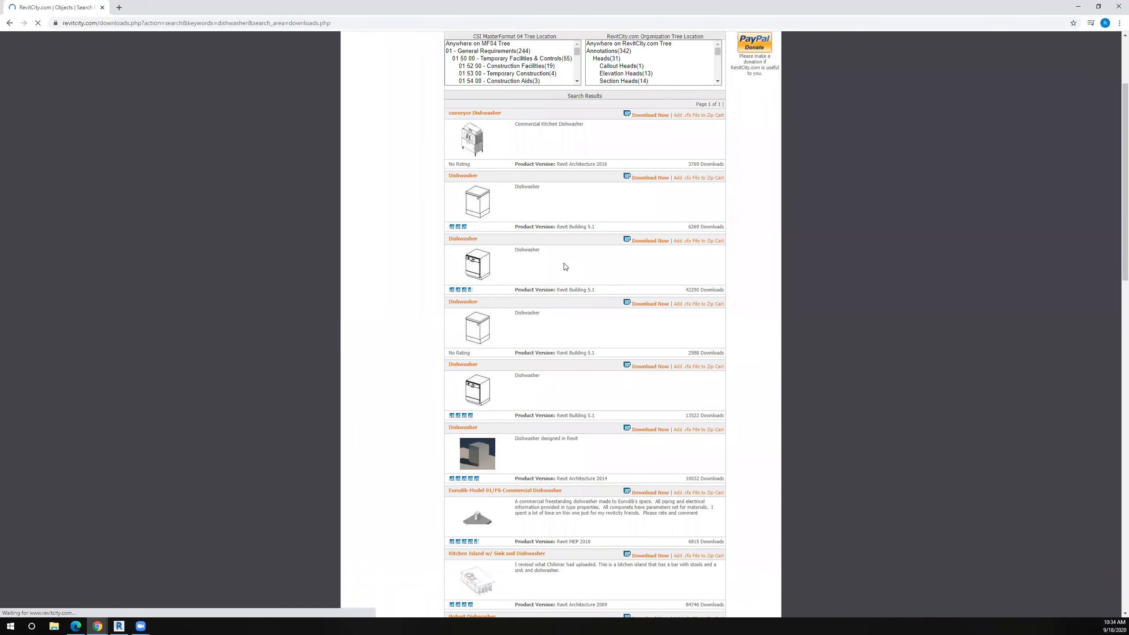
scroll(565, 267, down, 3)
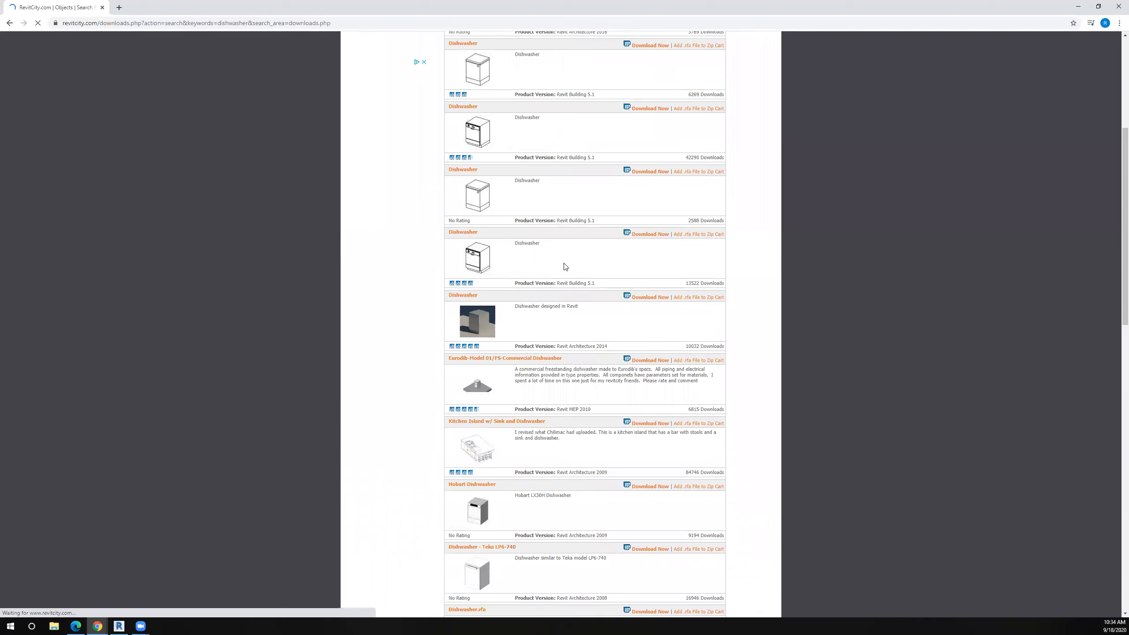
scroll(565, 267, down, 7)
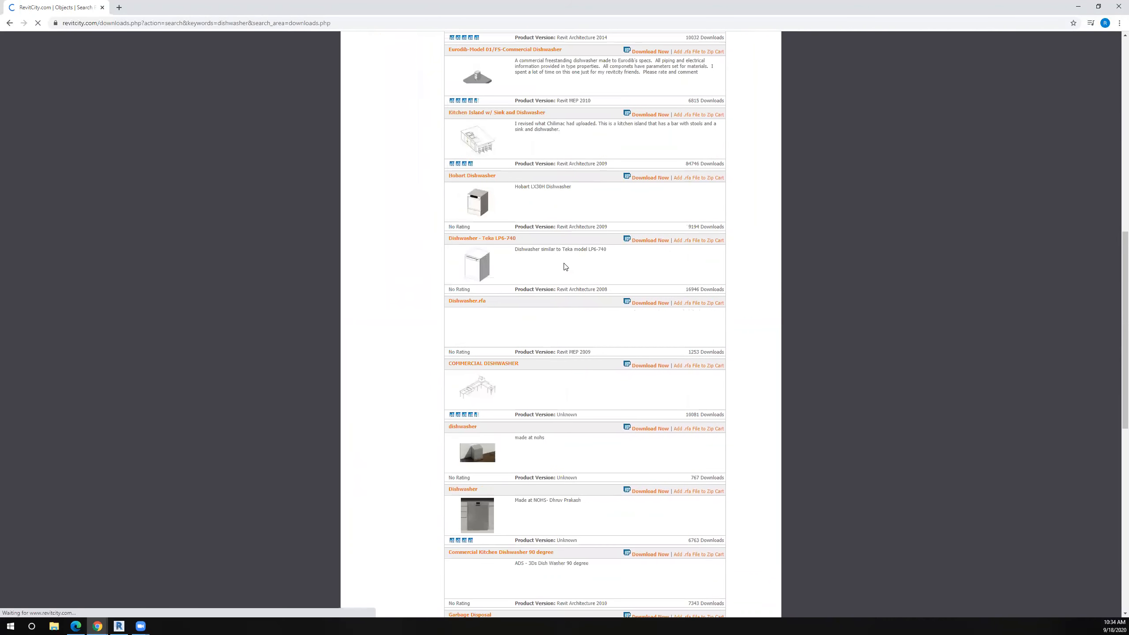
scroll(566, 267, down, 1)
scroll(564, 264, down, 5)
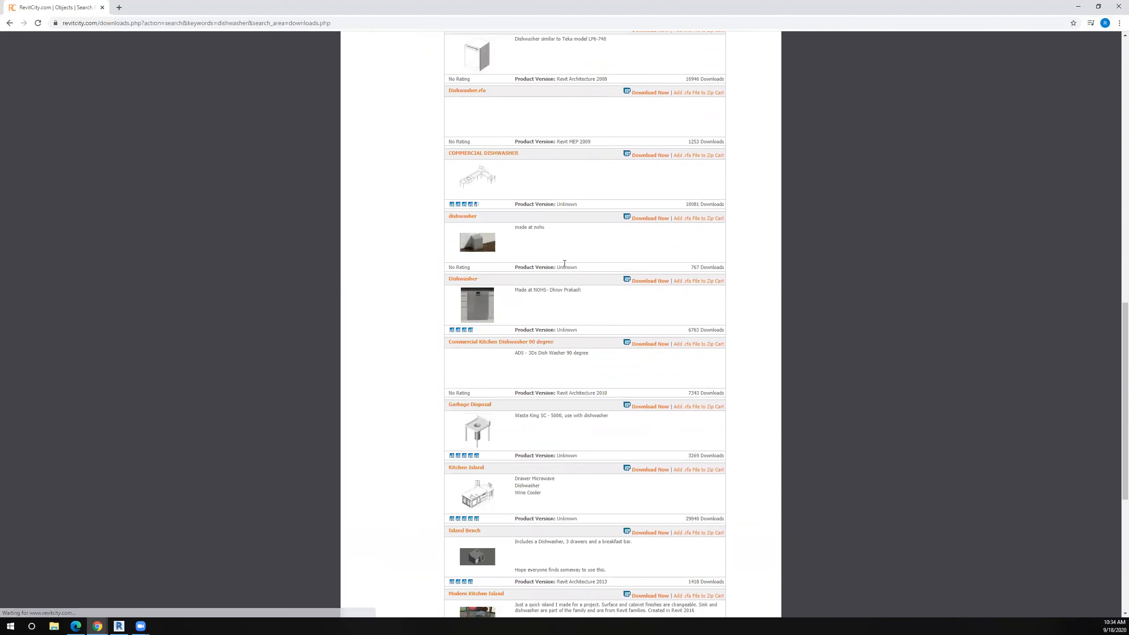
scroll(564, 265, up, 8)
scroll(564, 266, up, 8)
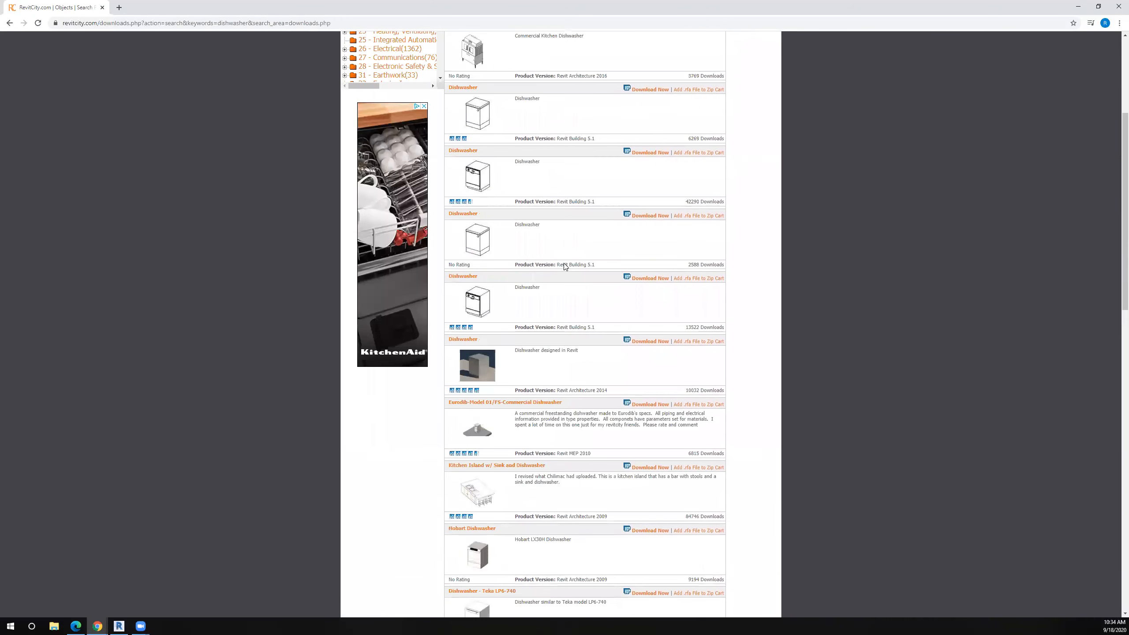
scroll(564, 266, up, 5)
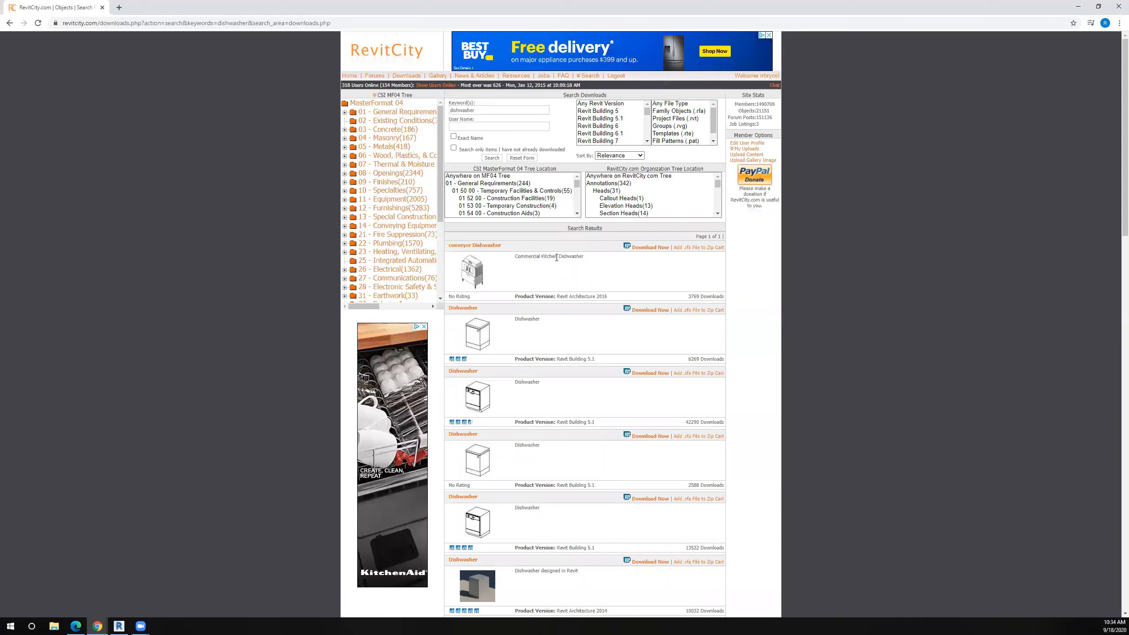
scroll(556, 257, down, 2)
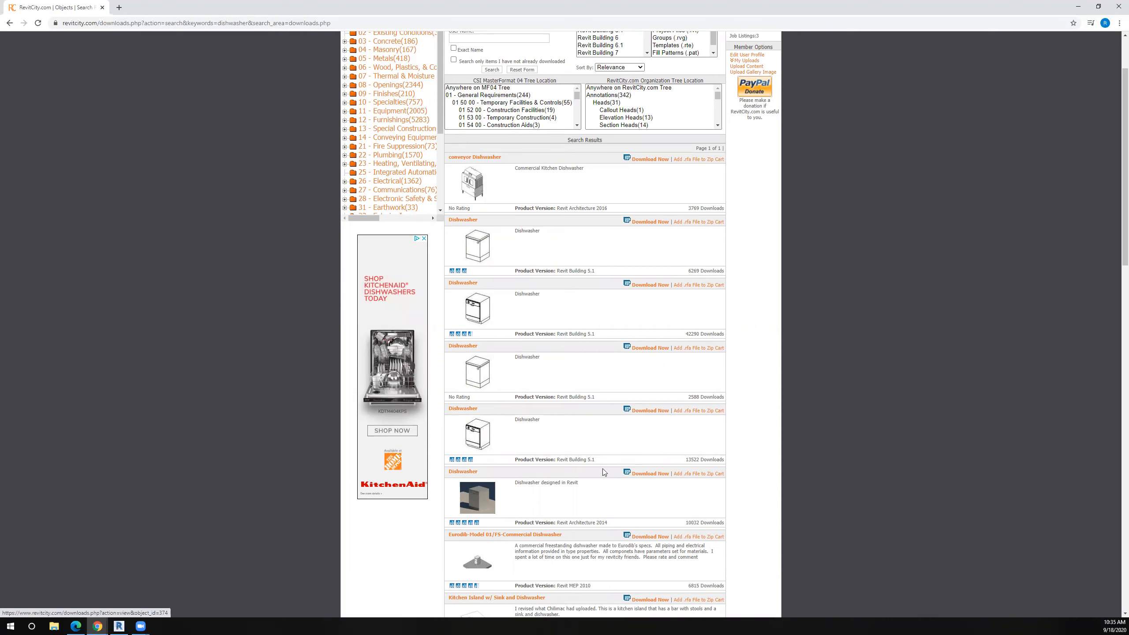
Step: Download the Revit Building 5.1 Dishwasher that has 13522 downloads and open Dishwasher_374.rfa in Revit, upgrading the model
click(653, 412)
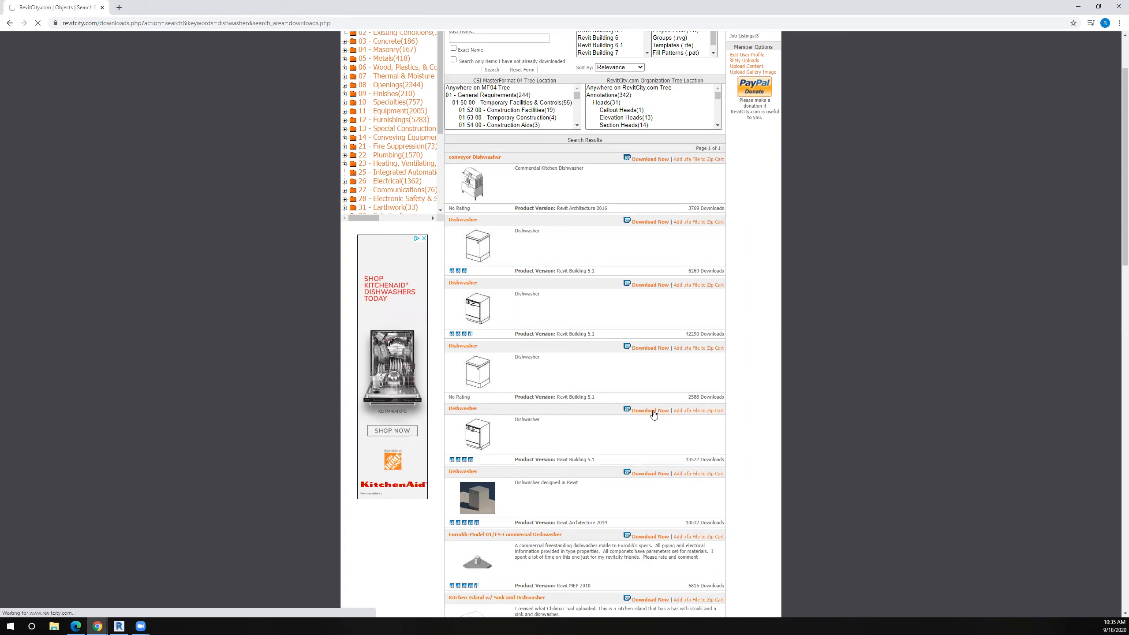
click(650, 411)
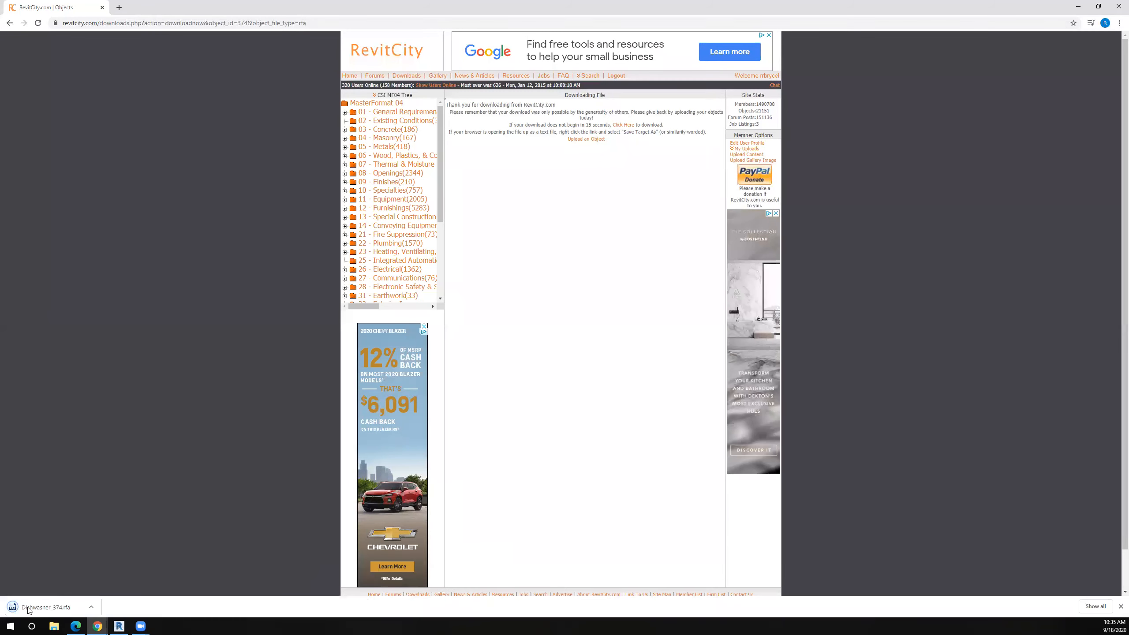
click(28, 607)
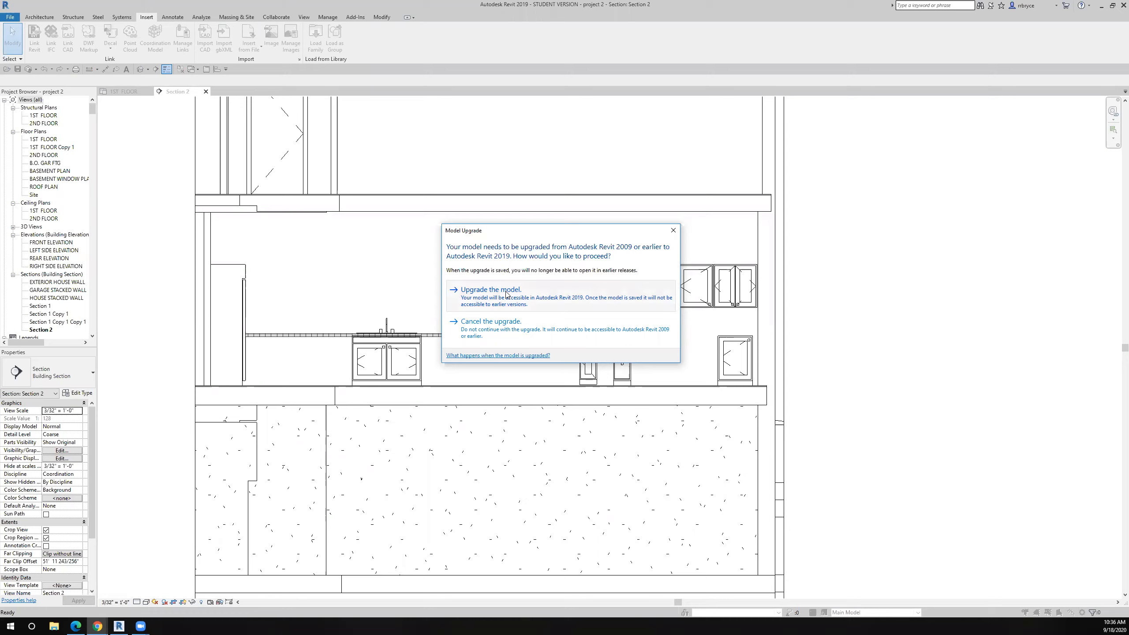
click(507, 294)
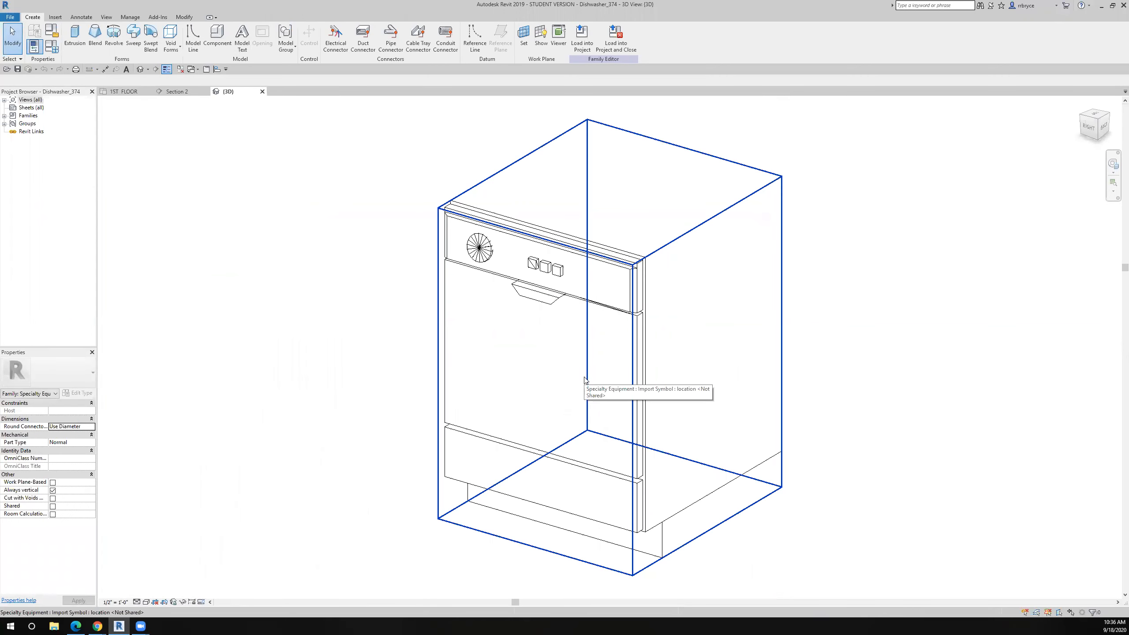
Step: Load Dishwasher_374 into the project and place one in the 1ST FLOOR plan against the sink wall, between the countertop's end and the narrow base cabinet
click(581, 46)
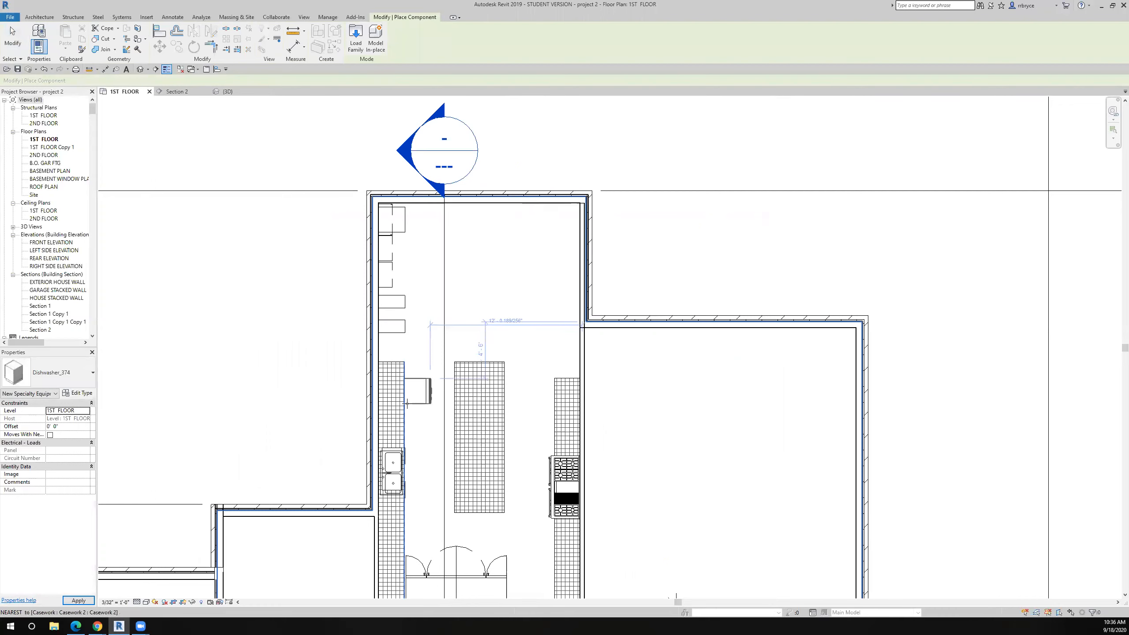
click(382, 353)
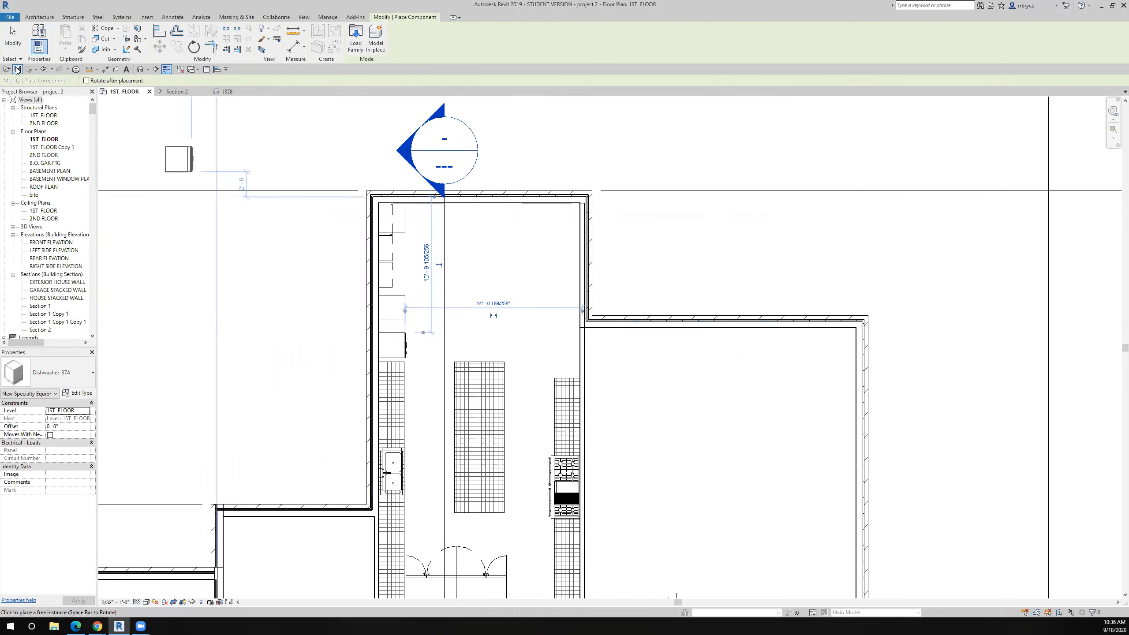
key(Escape)
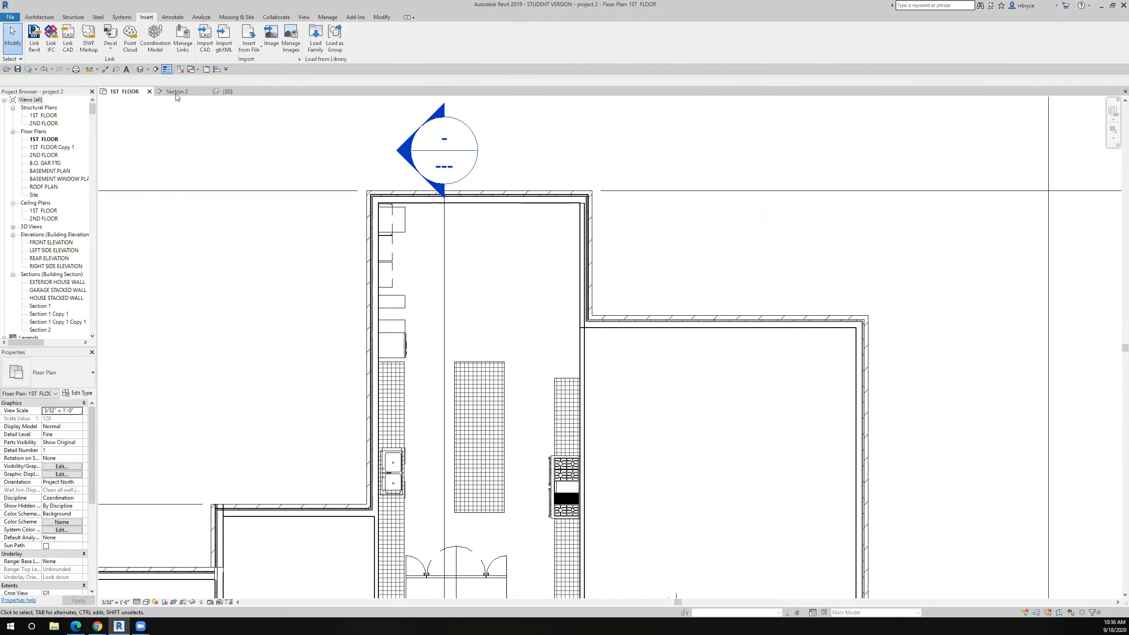
Step: In Section 2, move the dishwasher under the countertop so it sits flush against the right side of the undersink base cabinet
click(177, 95)
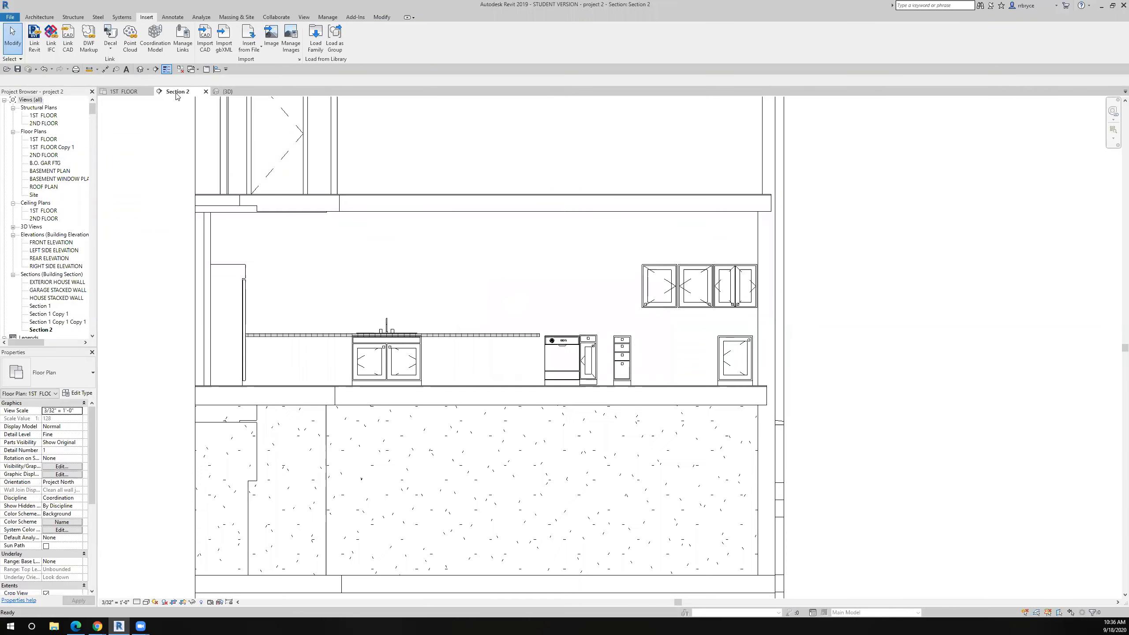
click(557, 359)
scroll(557, 360, up, 5)
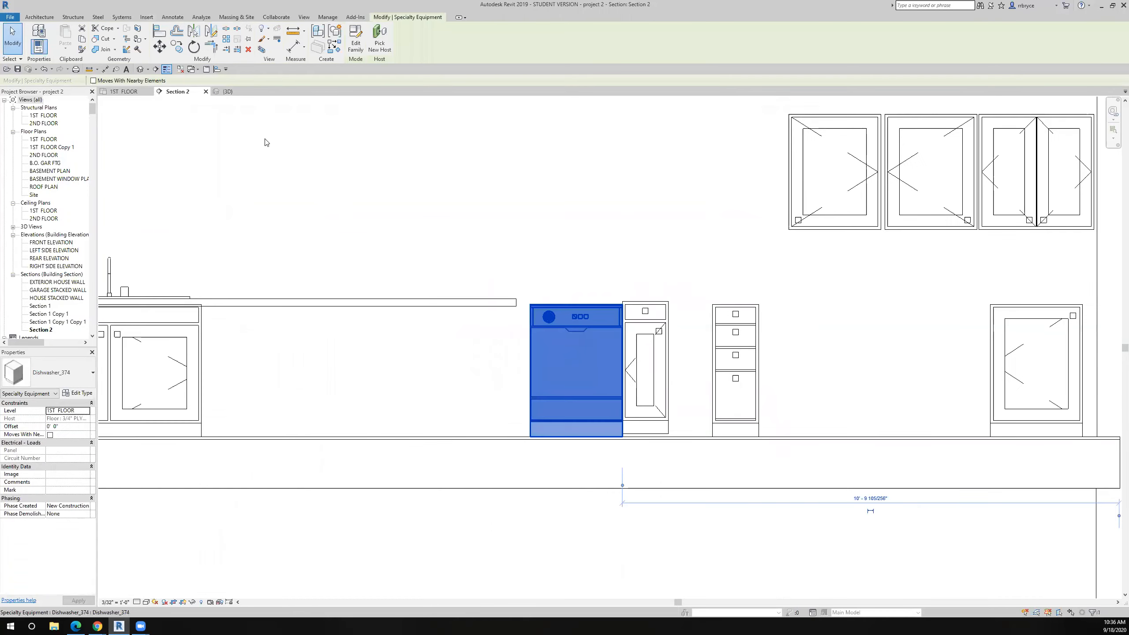
drag(531, 371, 202, 362)
scroll(202, 377, up, 5)
scroll(202, 363, up, 3)
scroll(201, 363, down, 5)
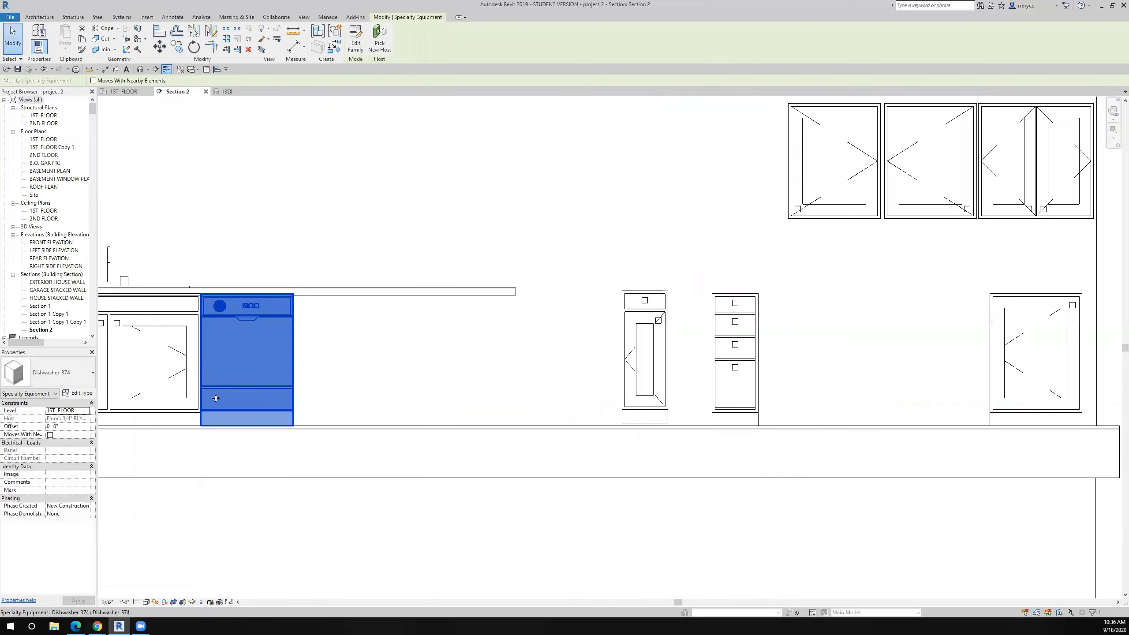
scroll(216, 398, down, 4)
middle_drag(335, 418, 698, 416)
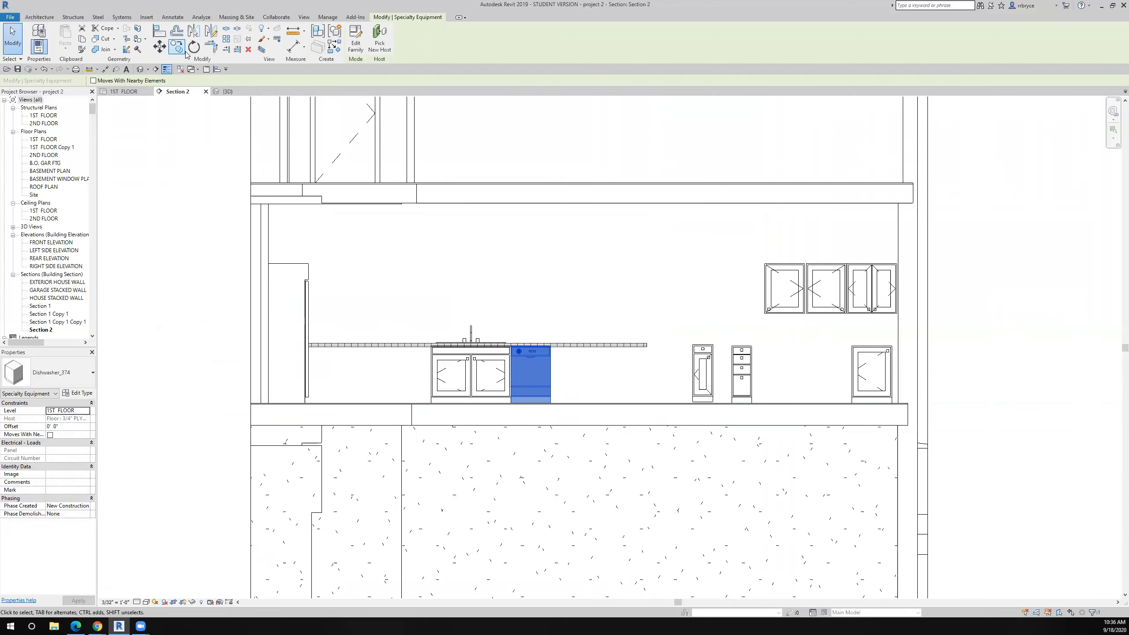
Step: Mirror a copy of the dishwasher about the sink faucet's centreline to the other side of the undersink cabinet
click(194, 31)
scroll(519, 344, up, 2)
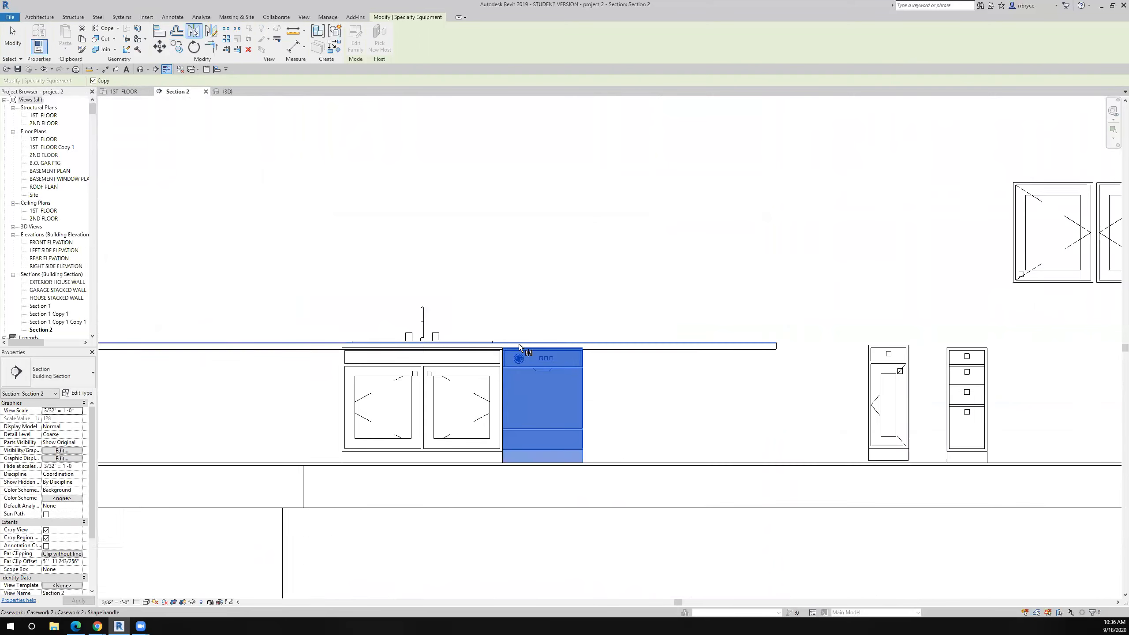
scroll(519, 345, up, 2)
click(373, 324)
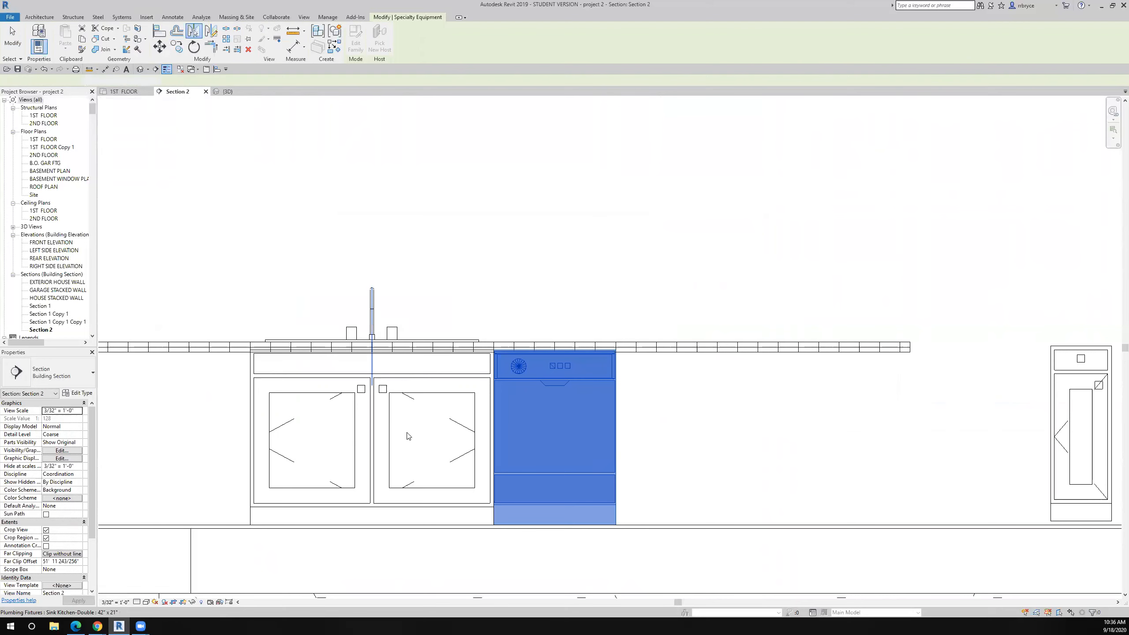
scroll(406, 434, down, 4)
click(428, 529)
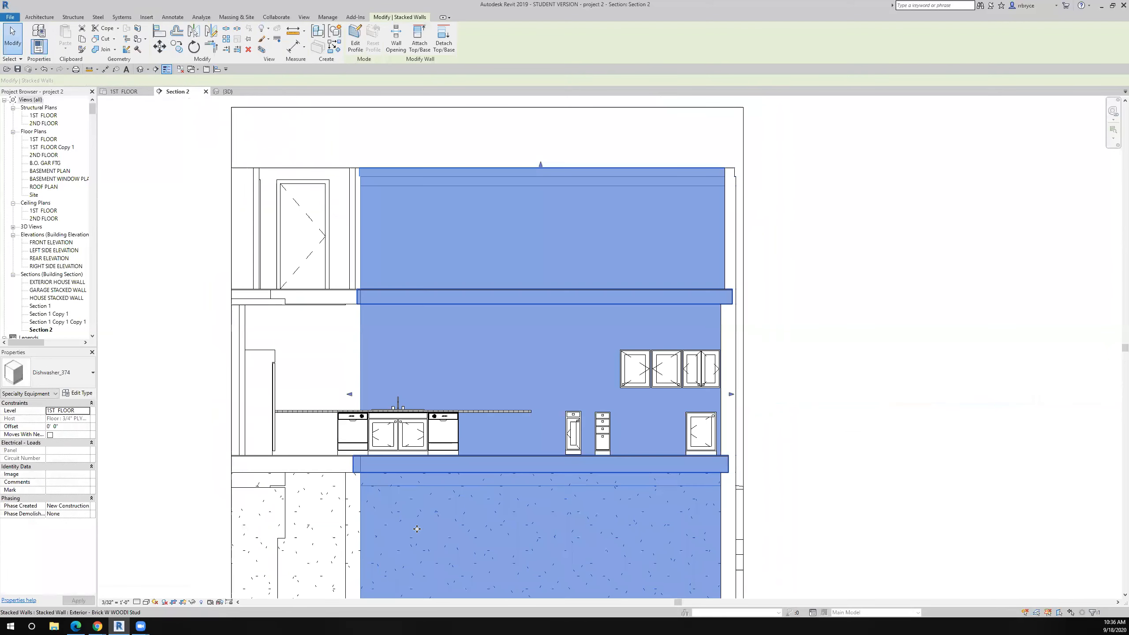
scroll(428, 529, up, 2)
scroll(629, 485, down, 3)
click(862, 465)
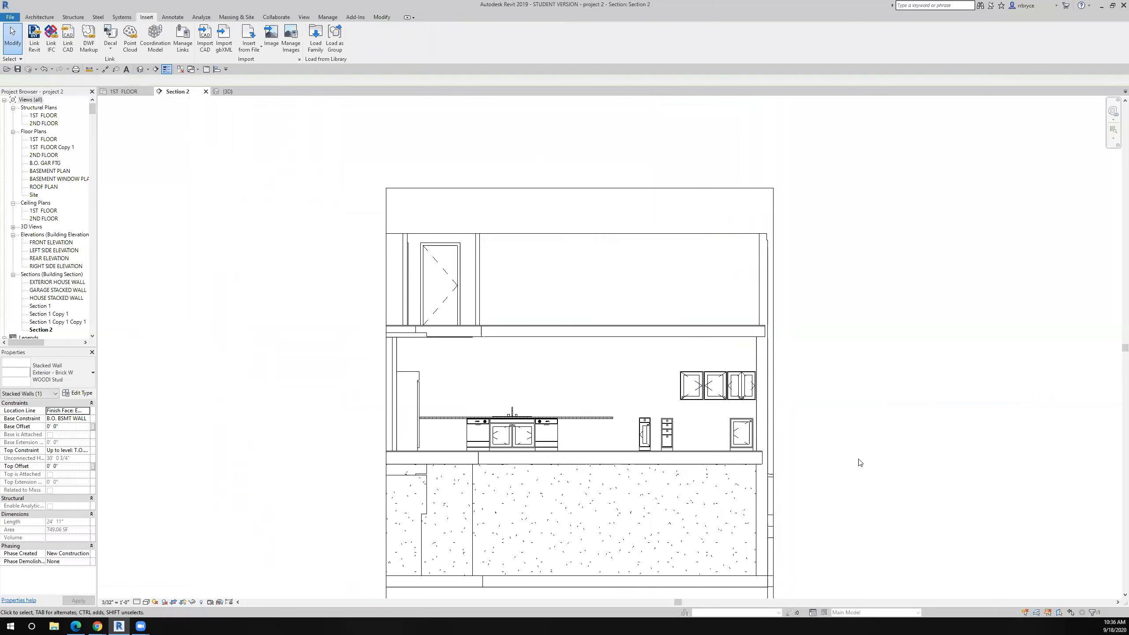
Step: Copy the 12" four-drawer base cabinet so it sits flush against the right side of the dishwasher right of the sink
scroll(635, 425, up, 3)
middle_drag(643, 415, 667, 375)
click(727, 443)
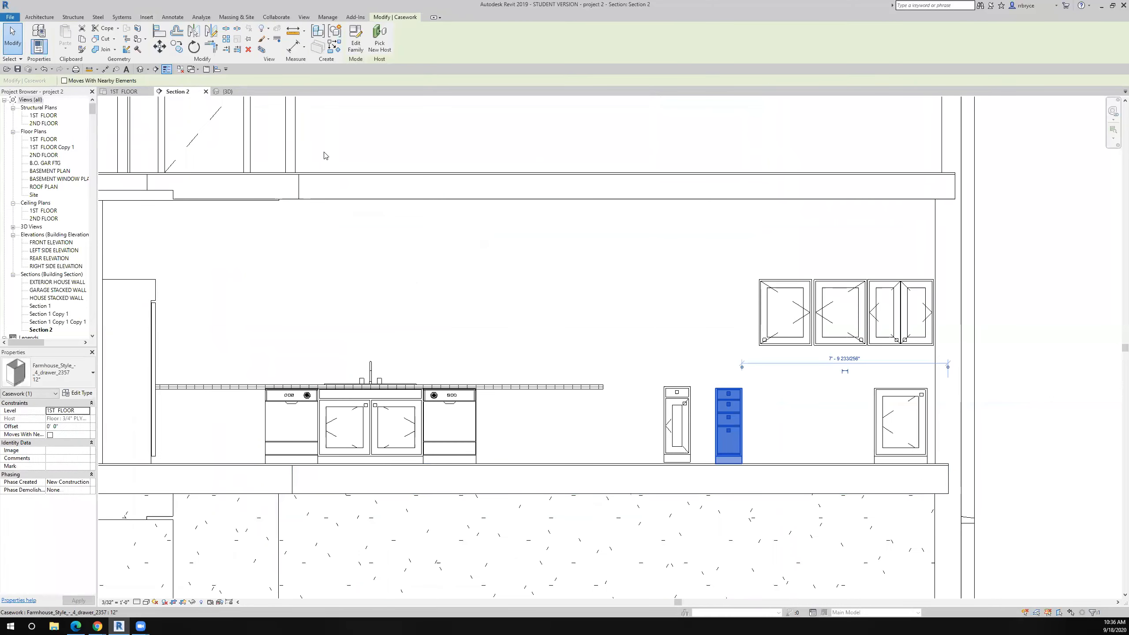
key(c)
key(o)
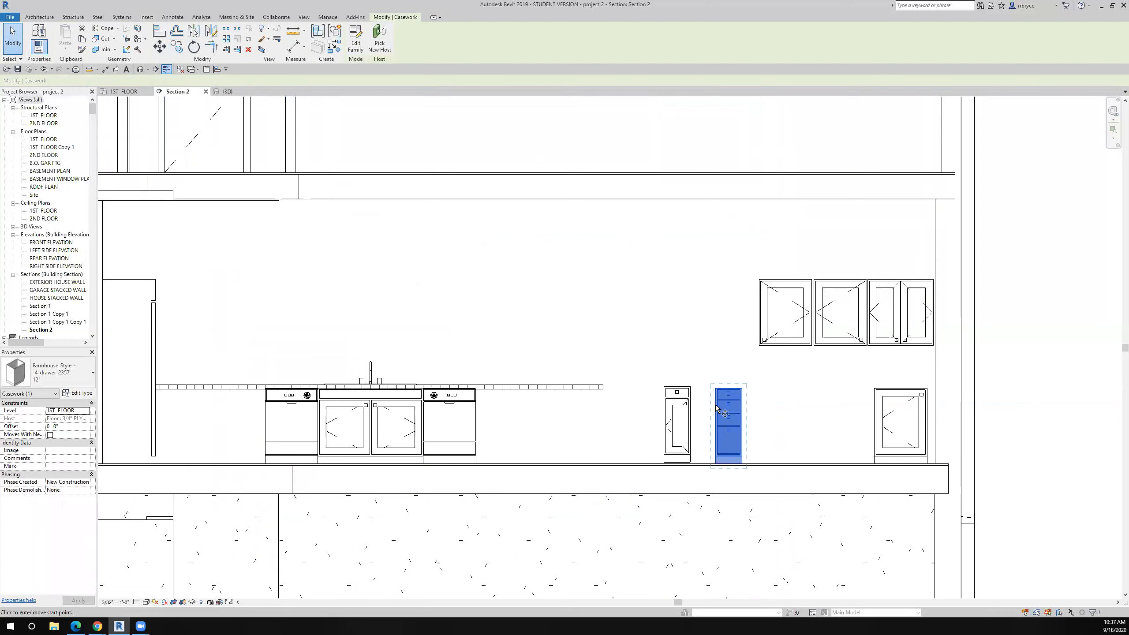
click(716, 429)
scroll(716, 429, up, 3)
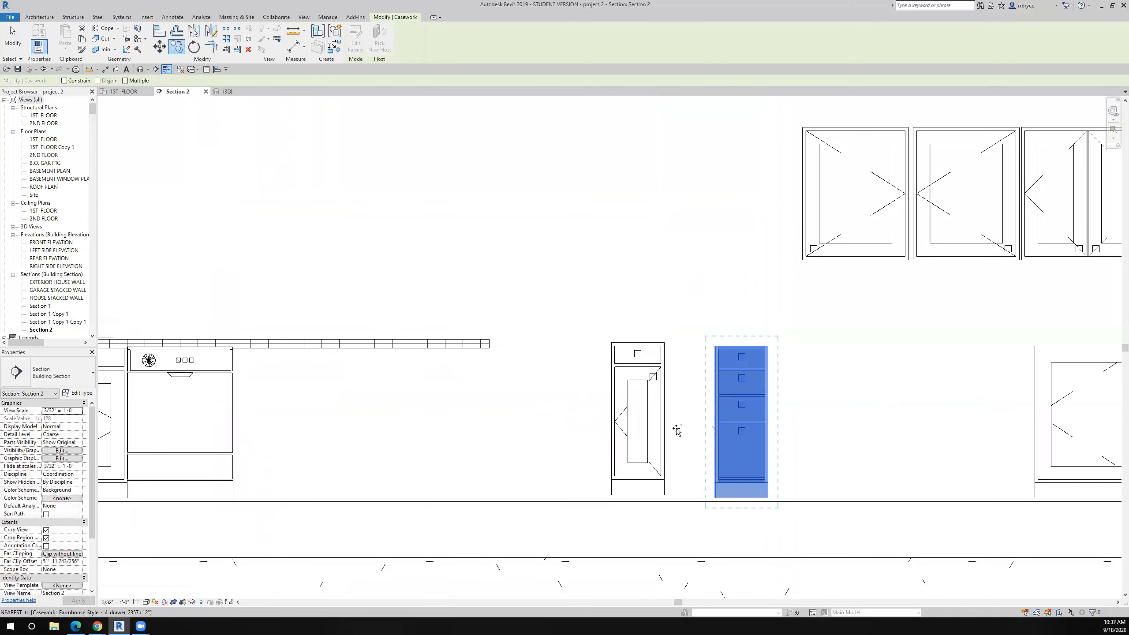
click(234, 428)
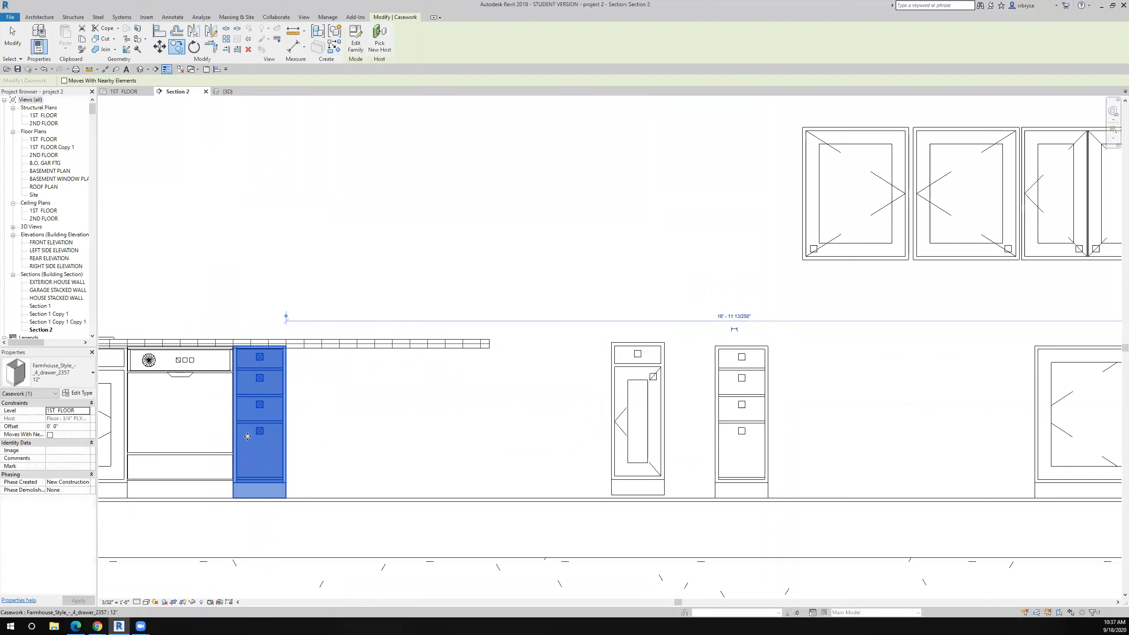
scroll(249, 440, down, 3)
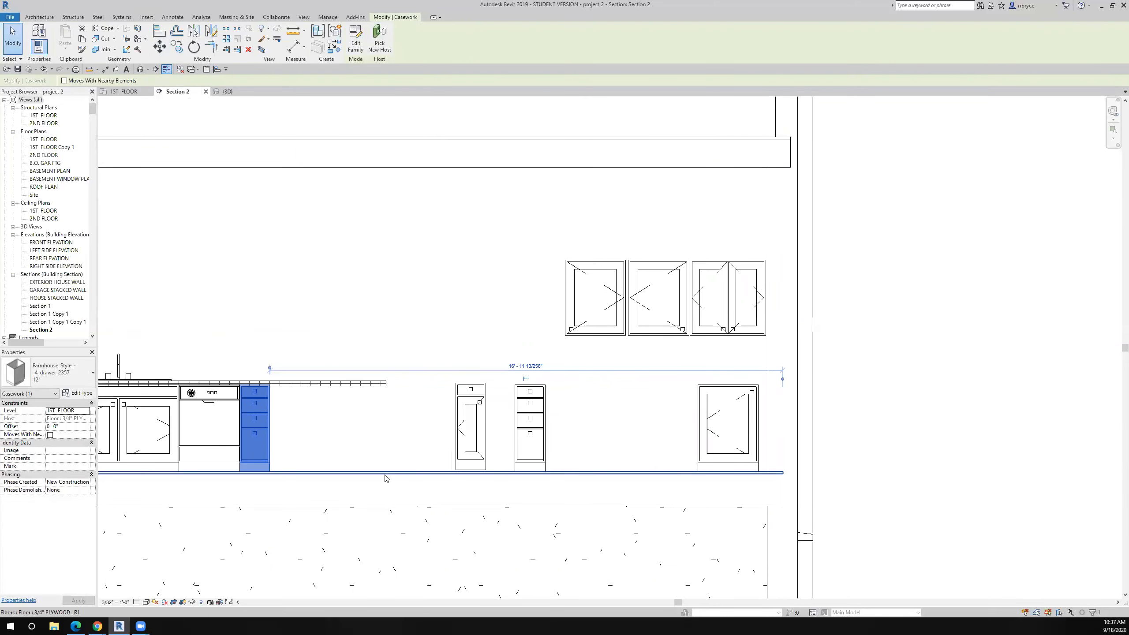
Step: Copy the 12" single-drawer-and-door base cabinet flush against the right side of the four-drawer cabinet under the countertop
right_click(472, 438)
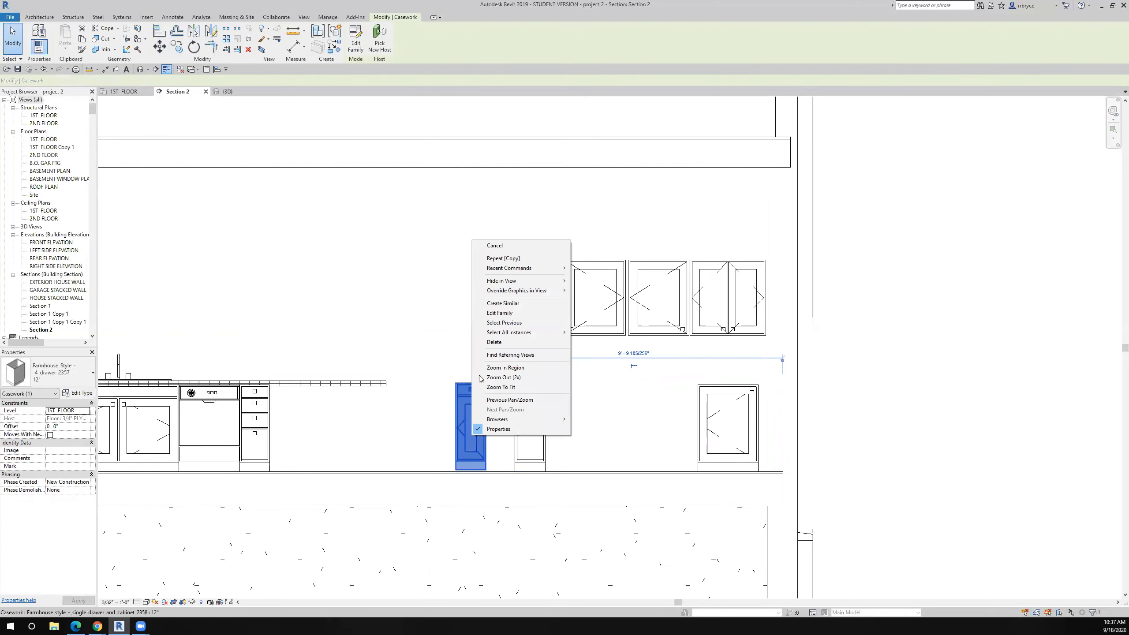
click(178, 50)
scroll(459, 434, up, 3)
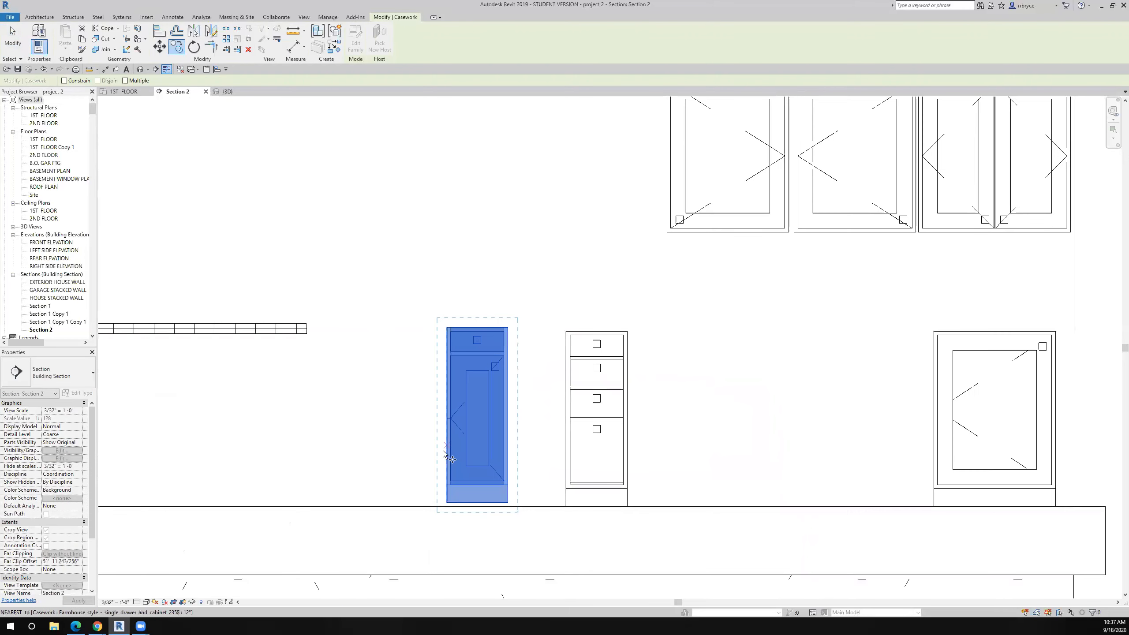
click(447, 454)
scroll(445, 453, down, 3)
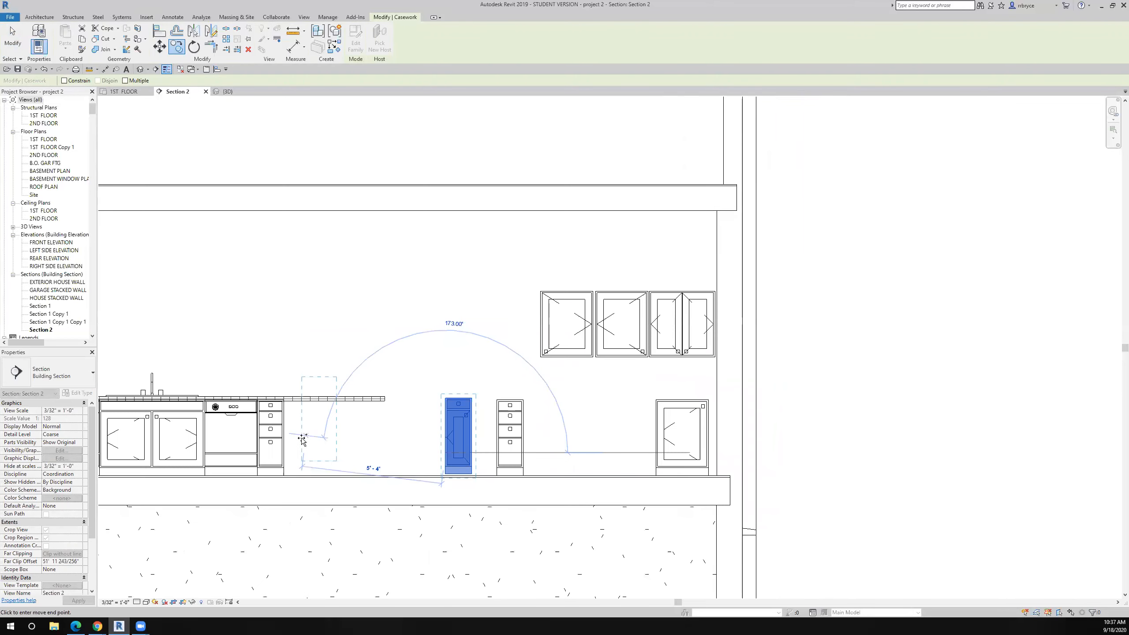
scroll(302, 439, up, 3)
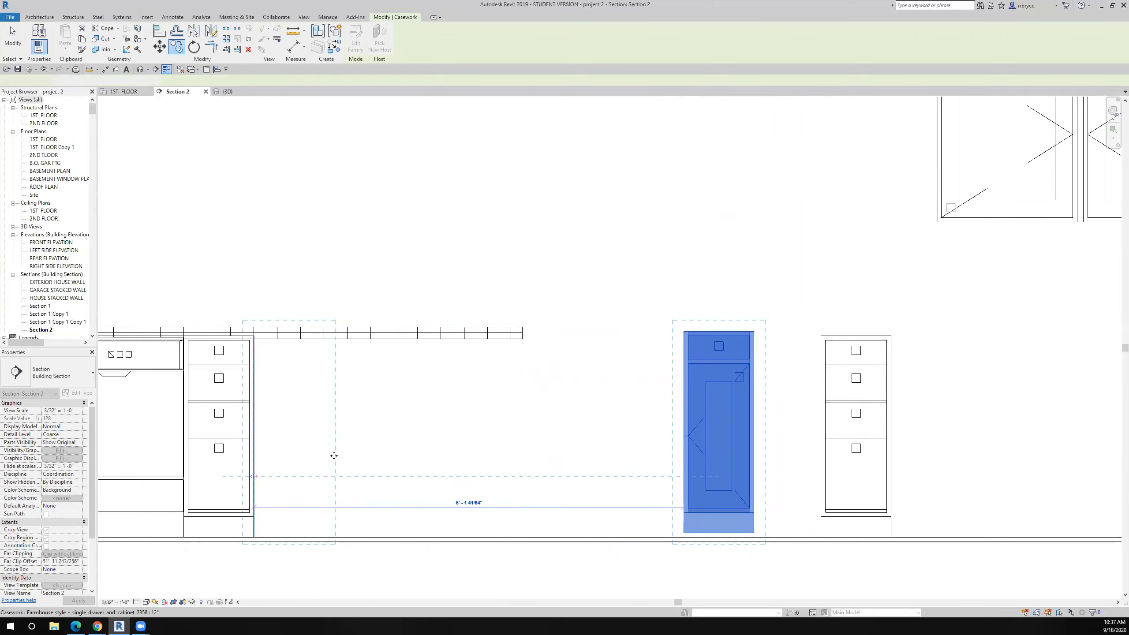
click(334, 456)
scroll(694, 454, down, 4)
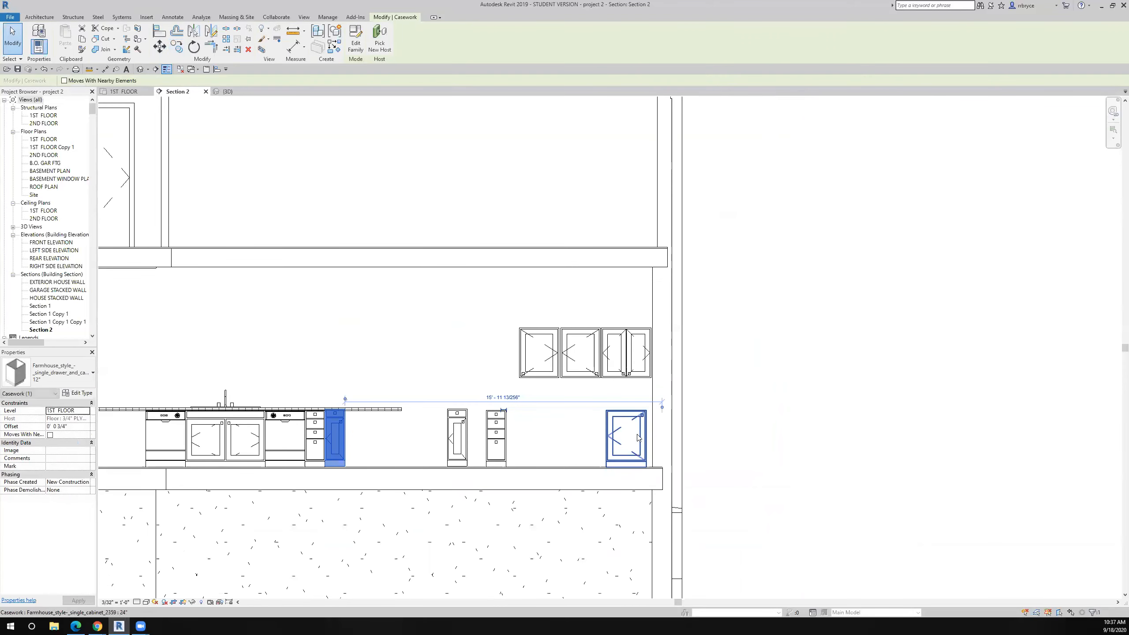
Step: Copy the 24" single-door base cabinet from the far right flush against the right side of the narrow single-drawer cabinet
click(638, 437)
drag(638, 437, 554, 385)
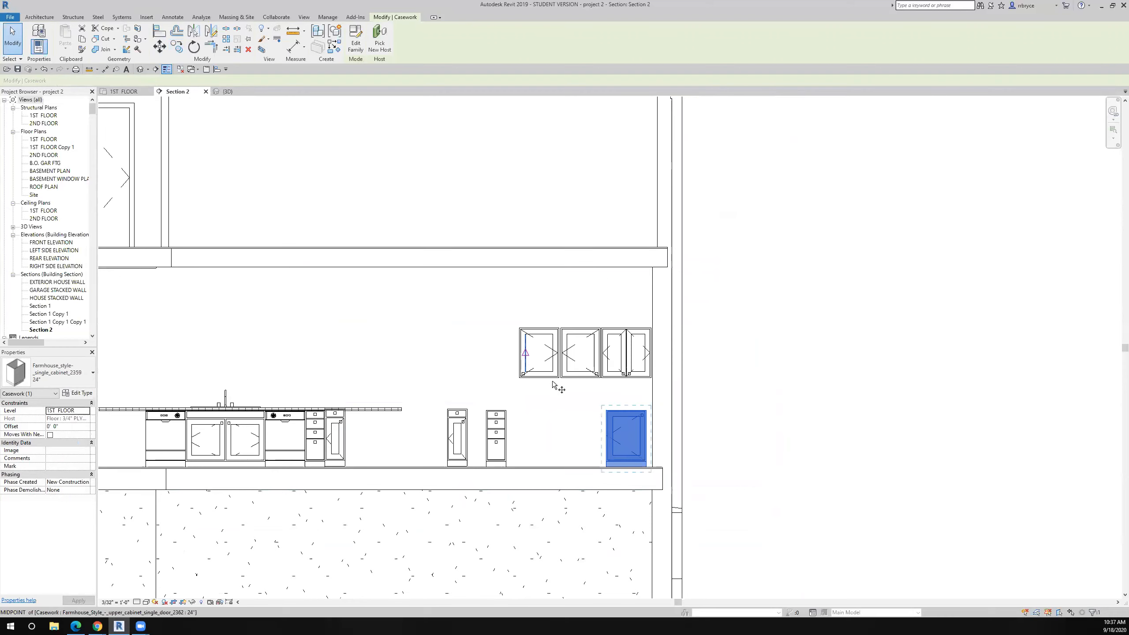
scroll(605, 456, up, 3)
key(c)
key(o)
click(602, 456)
scroll(604, 457, down, 3)
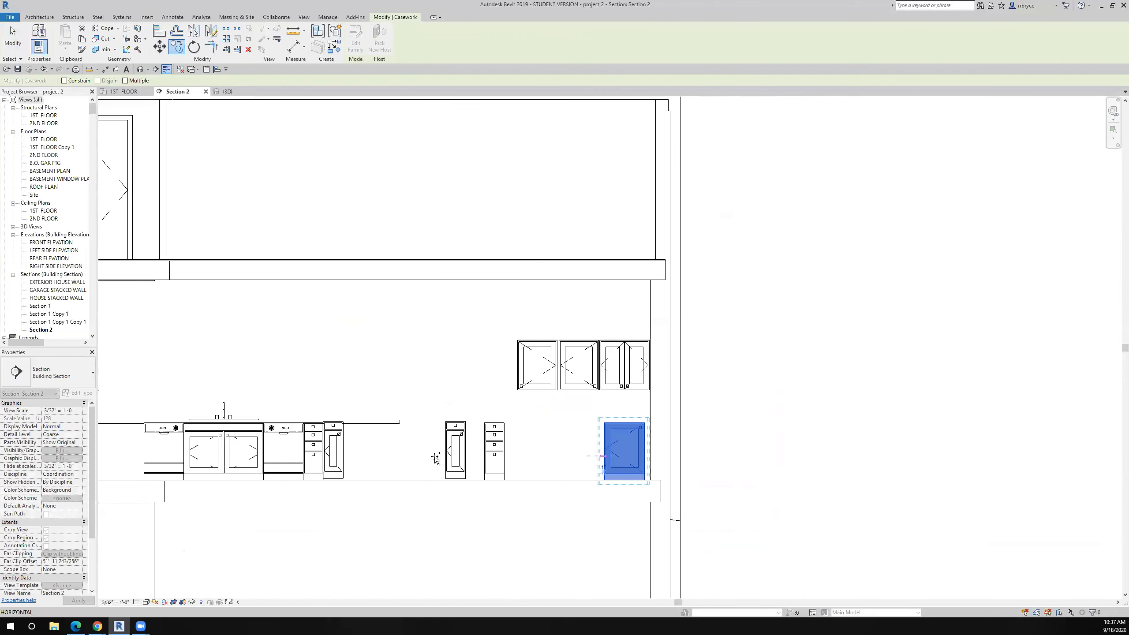
scroll(354, 459, up, 5)
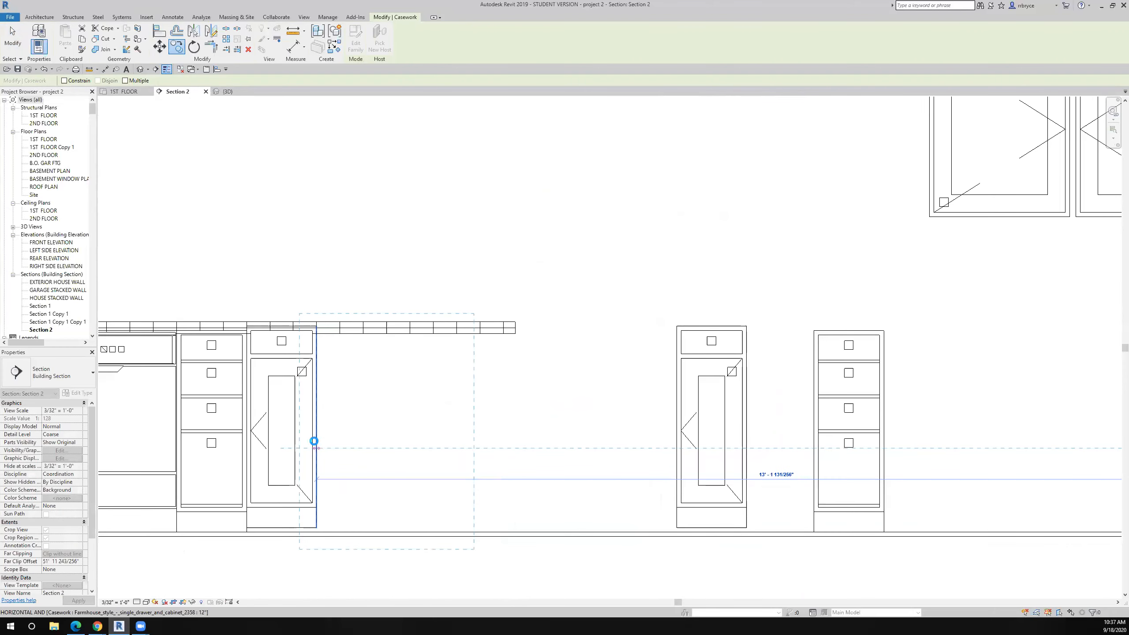
click(314, 441)
scroll(322, 446, down, 1)
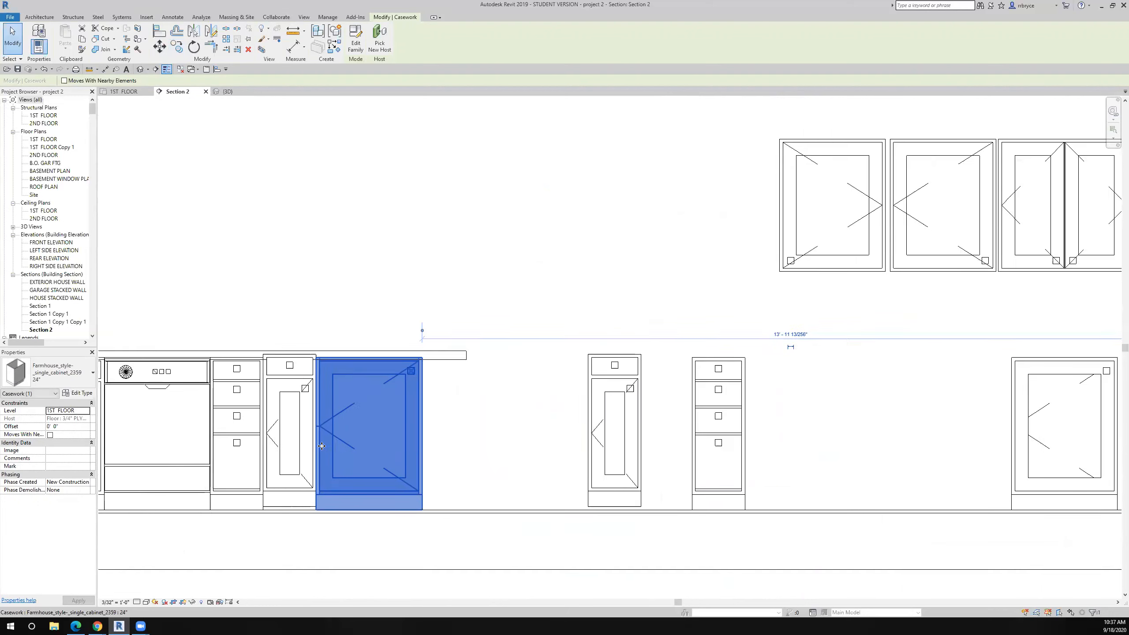
scroll(322, 446, down, 2)
key(Escape)
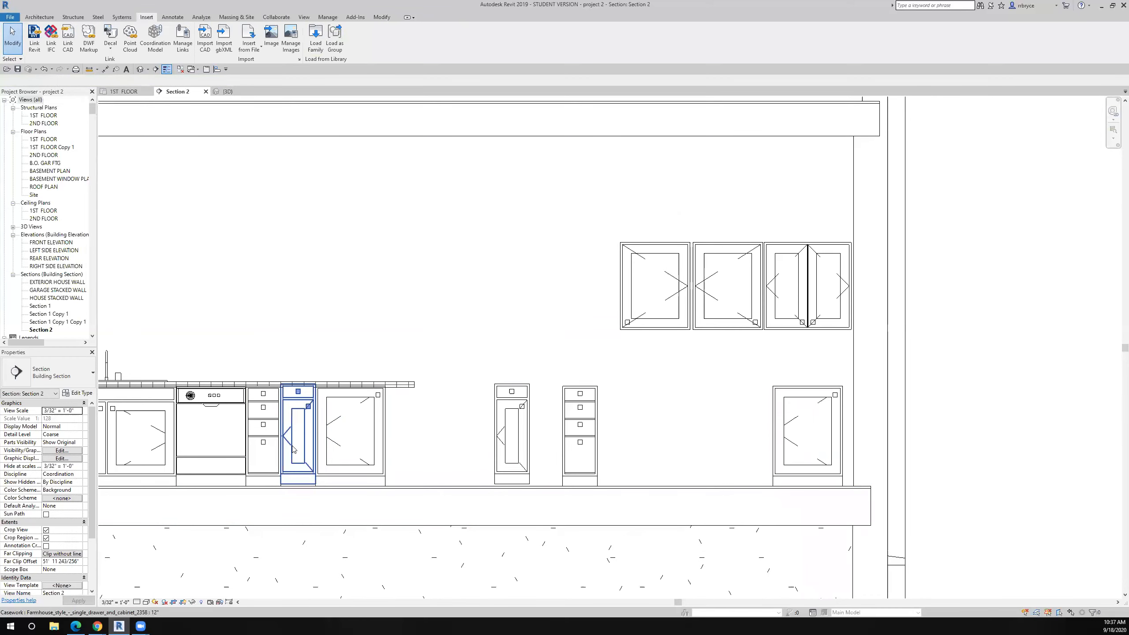
Step: Copy the four-drawer cabinet beside the dishwasher to the right side of the 24" cabinet, and close the cabinet family view without editing it
click(266, 432)
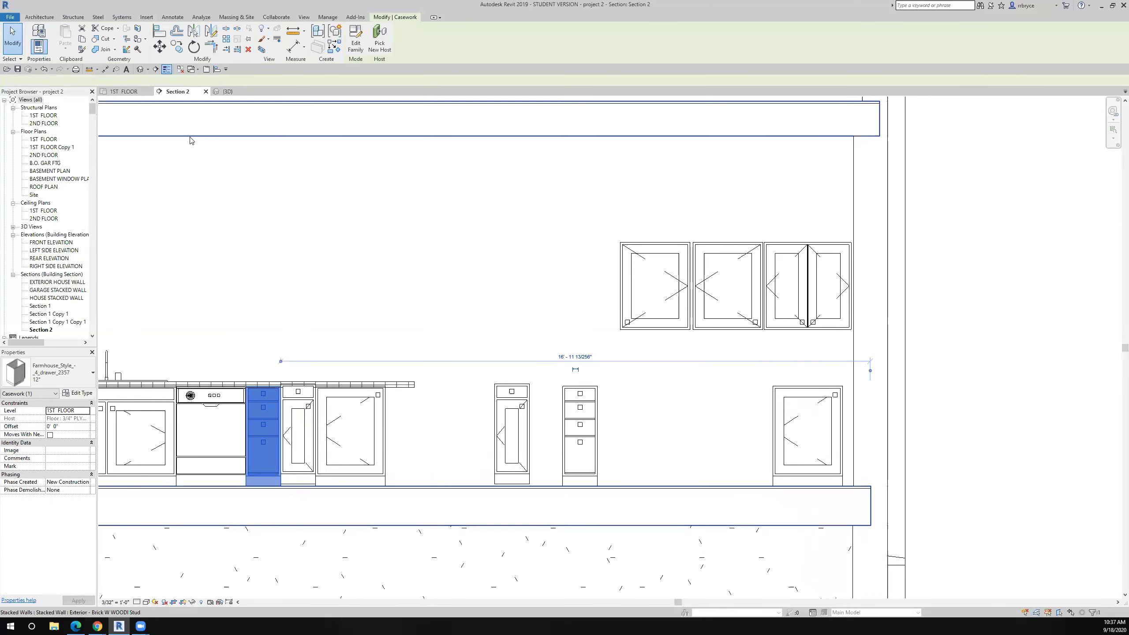
click(177, 47)
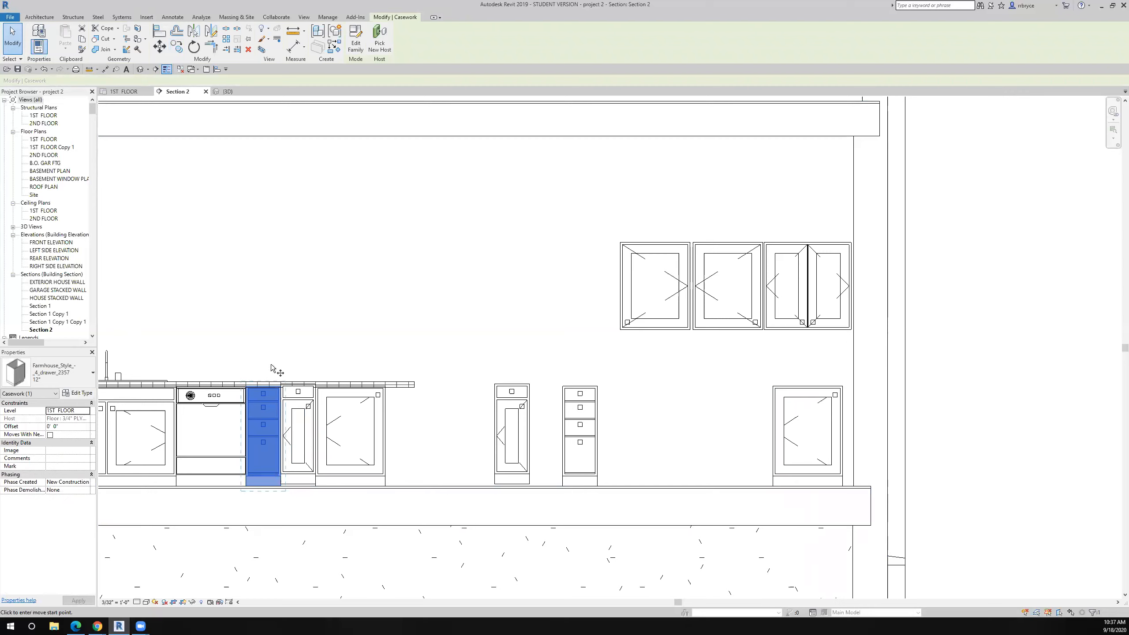
scroll(234, 387, up, 4)
scroll(191, 449, up, 3)
click(185, 446)
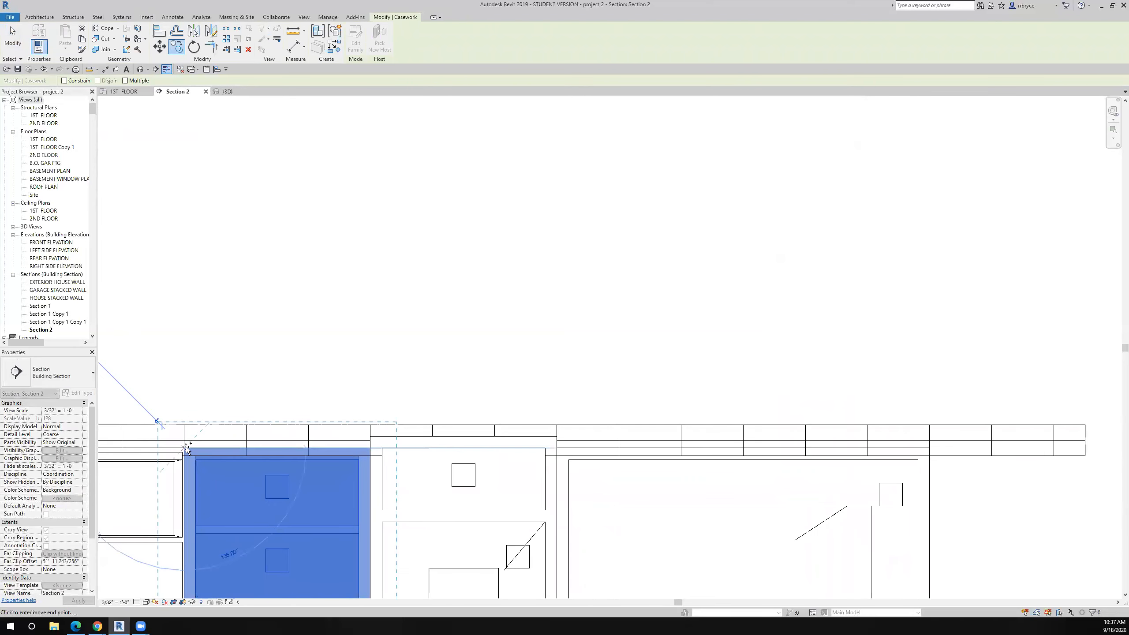
scroll(186, 446, down, 3)
scroll(365, 449, up, 2)
scroll(308, 443, up, 2)
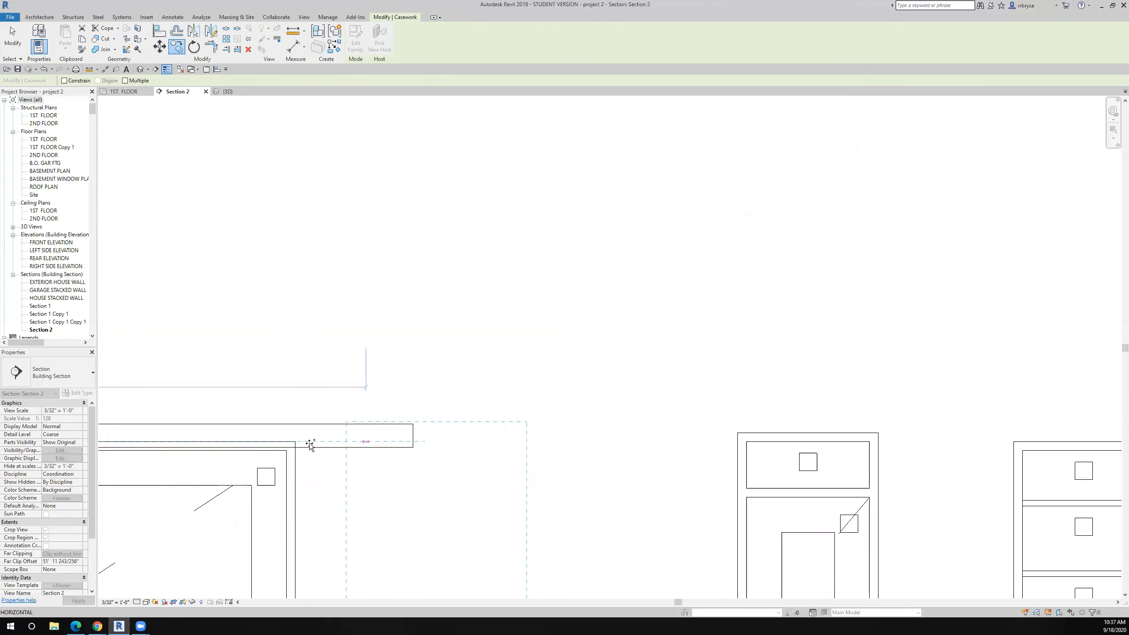
click(295, 442)
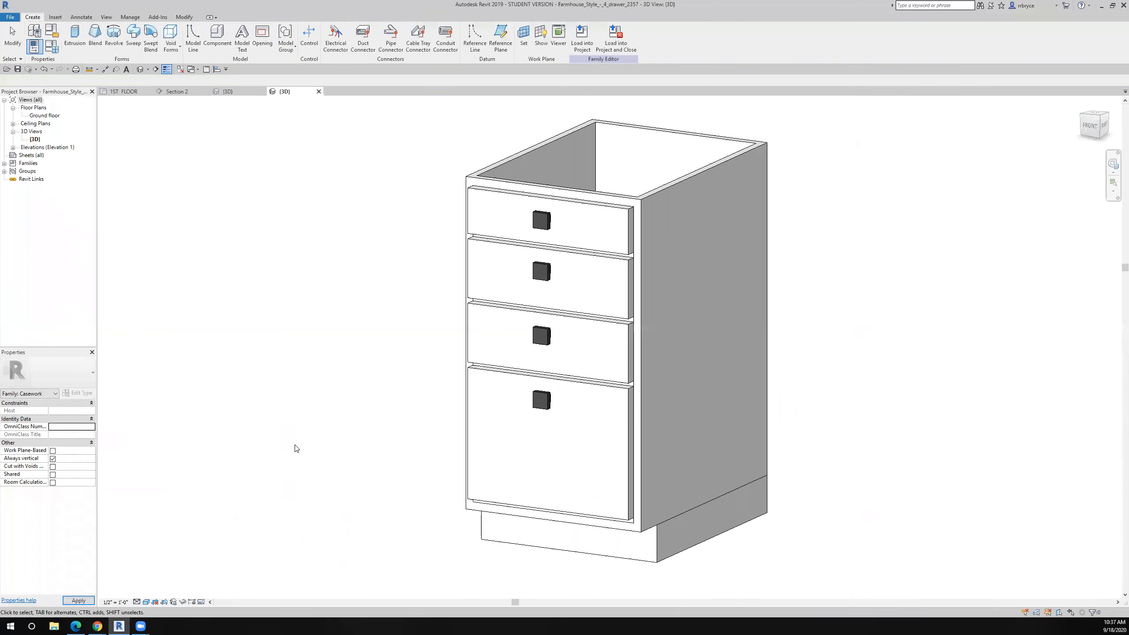
click(319, 91)
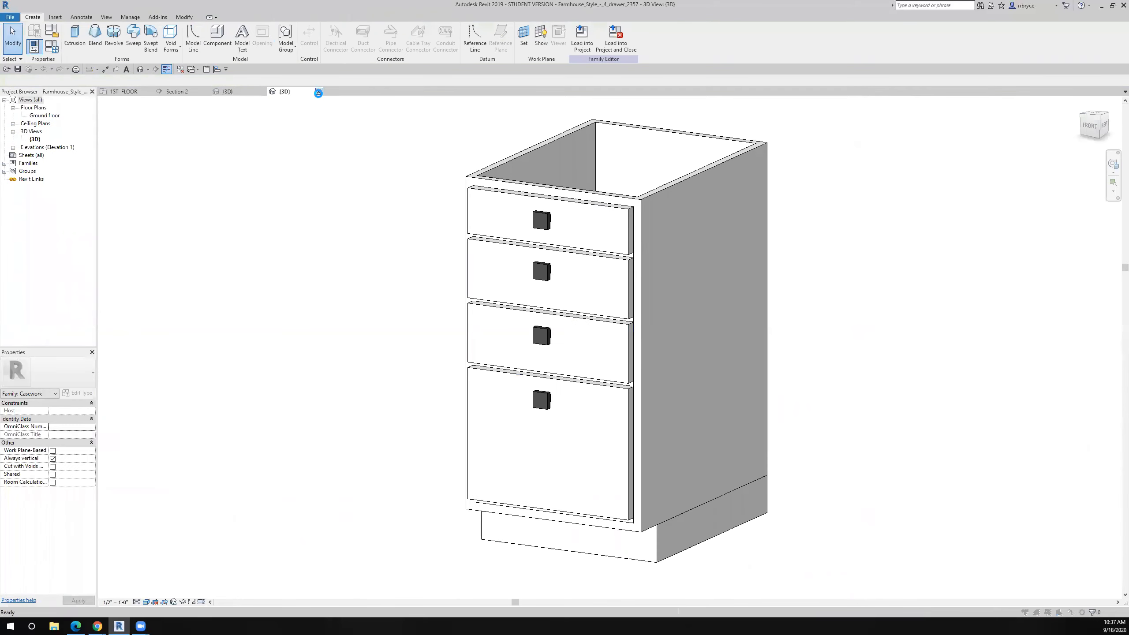
click(583, 318)
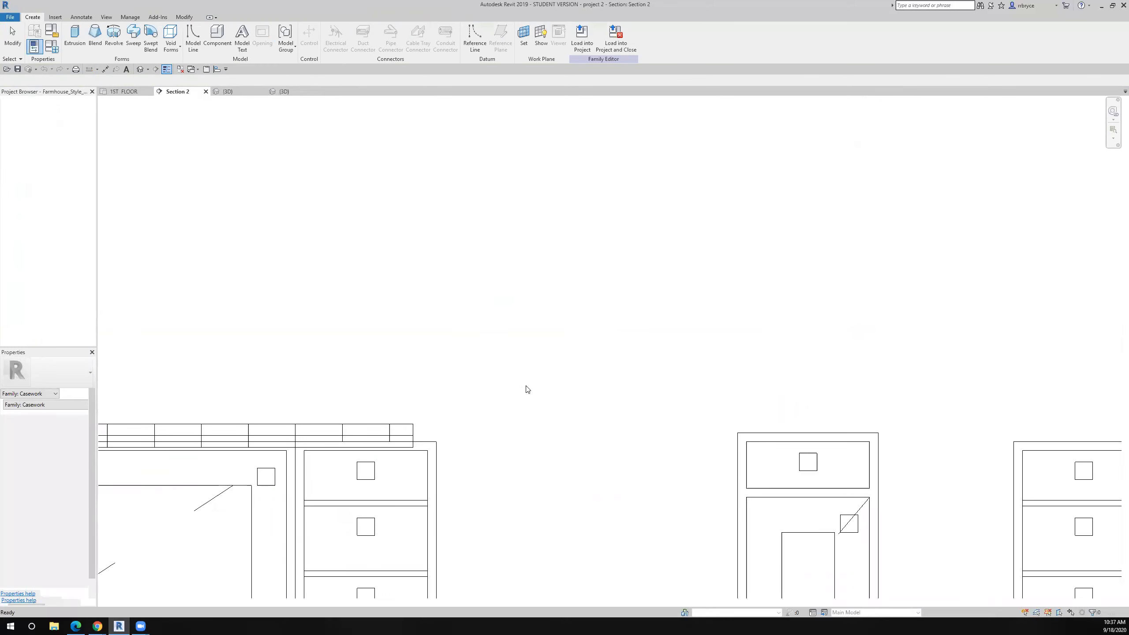
Step: Measure the countertop length remaining between the 24" cabinet's right edge and the countertop's end
scroll(476, 423, down, 2)
middle_drag(486, 423, 538, 341)
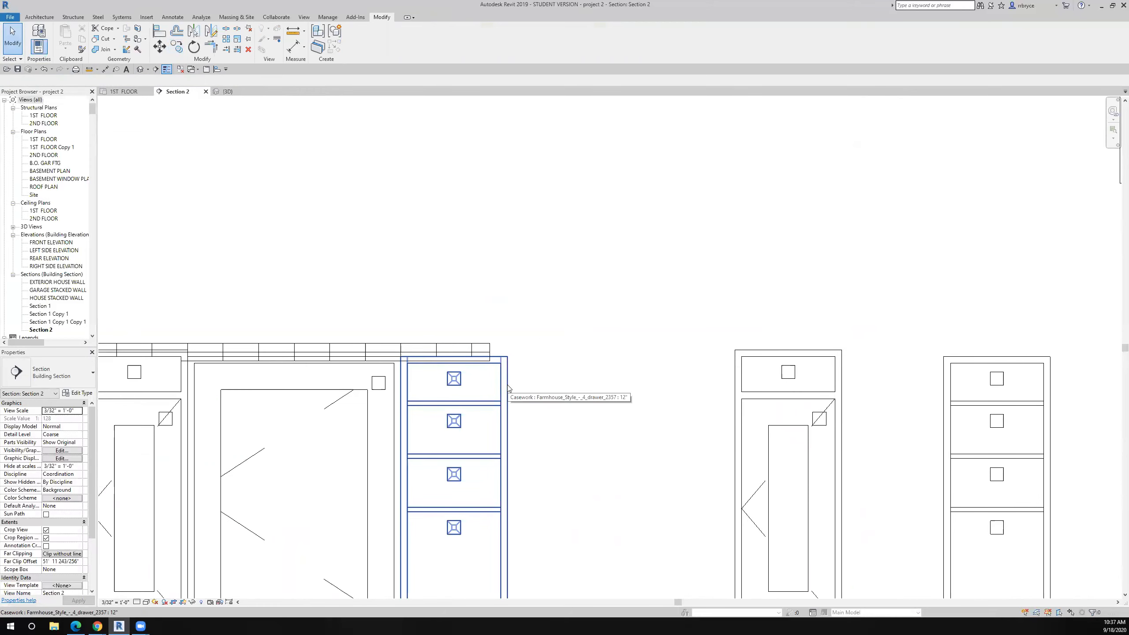
click(292, 33)
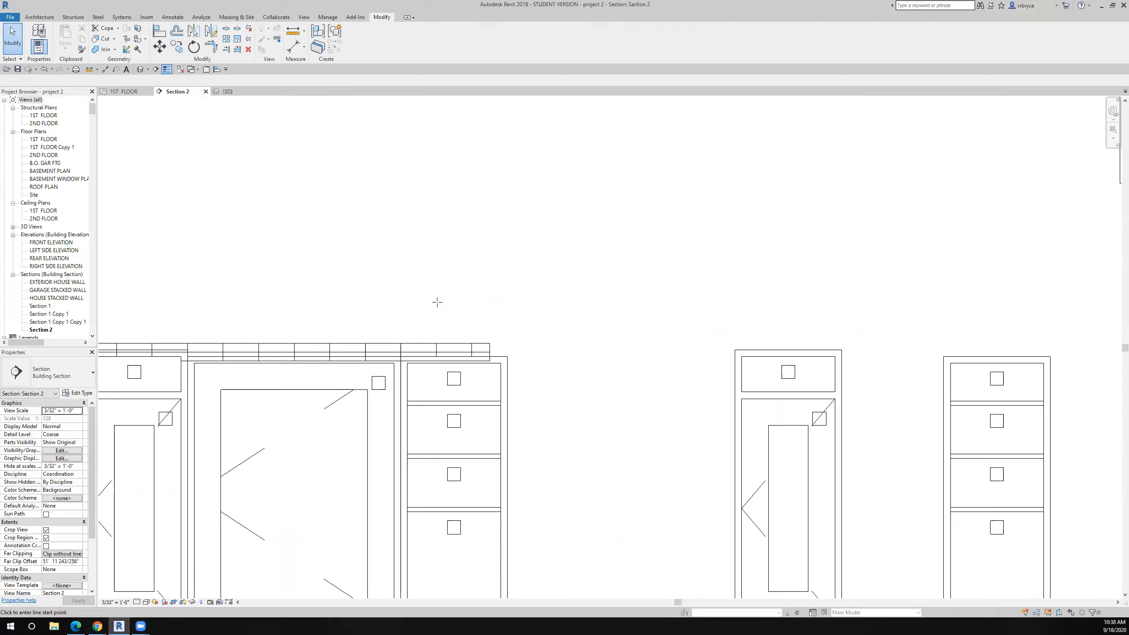
click(401, 361)
click(489, 361)
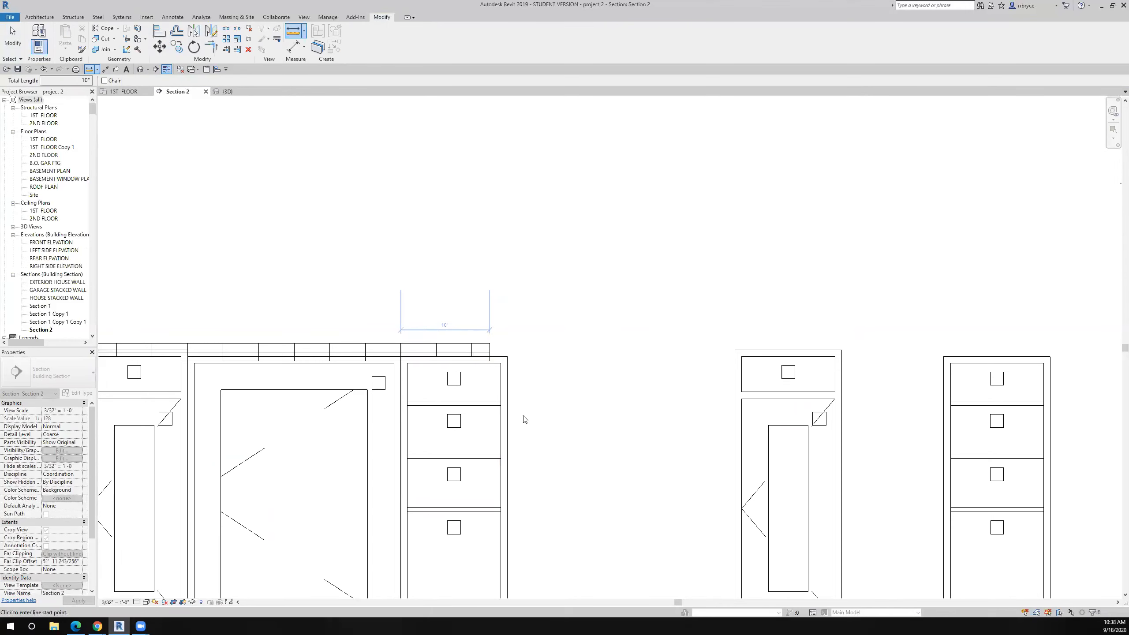
key(Escape)
Step: Look through the cabinet types available for the end four-drawer cabinet for a narrower size
click(502, 418)
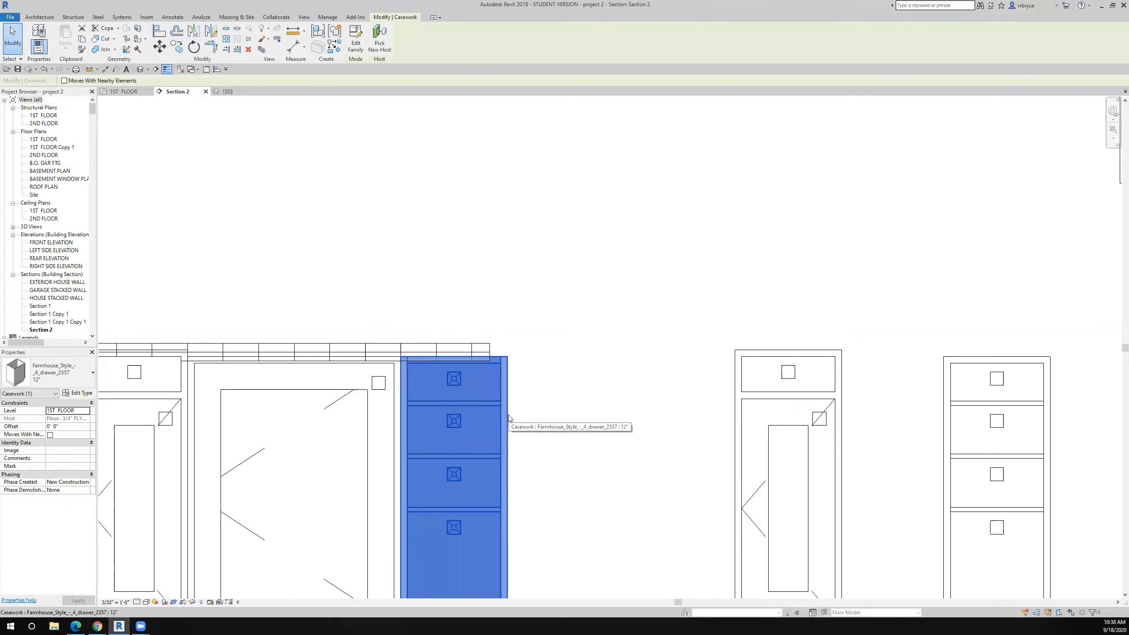
click(58, 377)
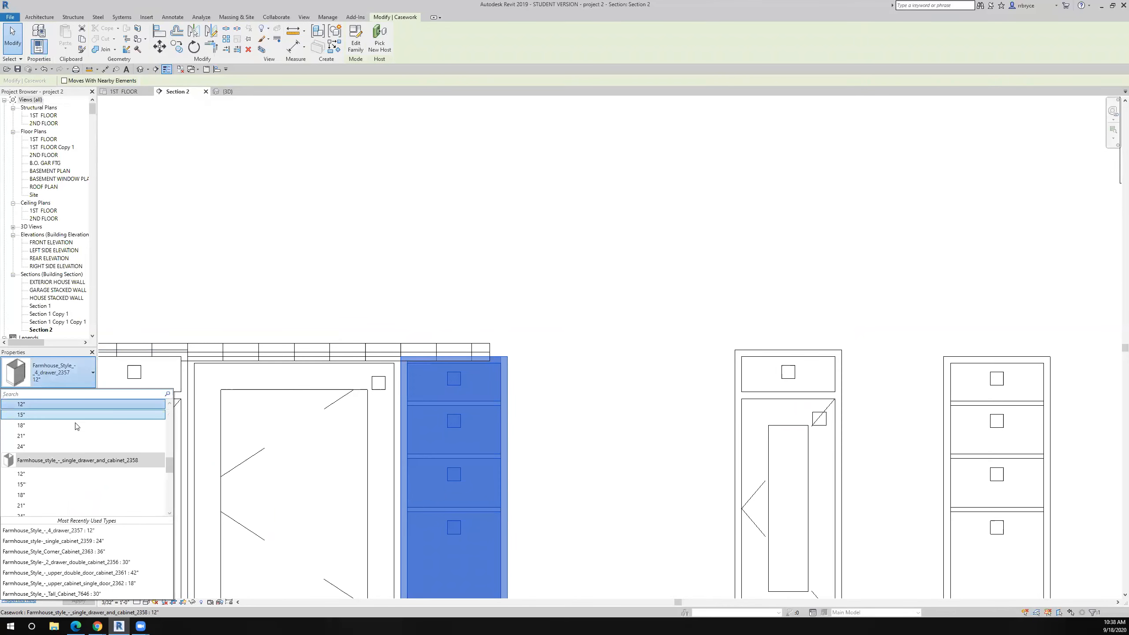
scroll(62, 495, down, 1)
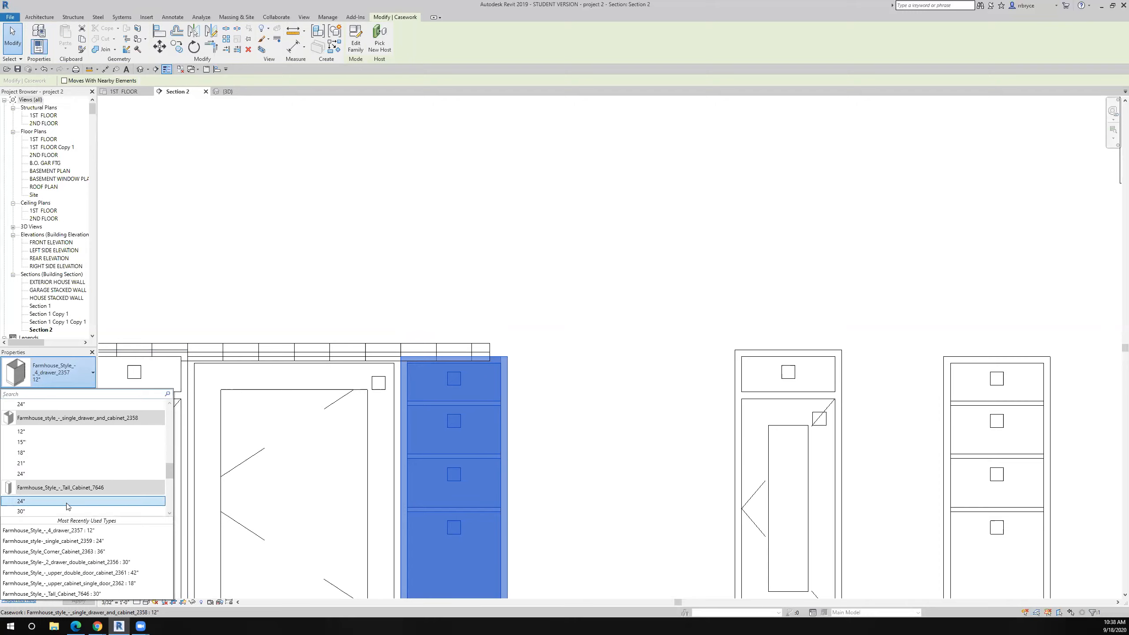
scroll(62, 502, up, 1)
click(79, 371)
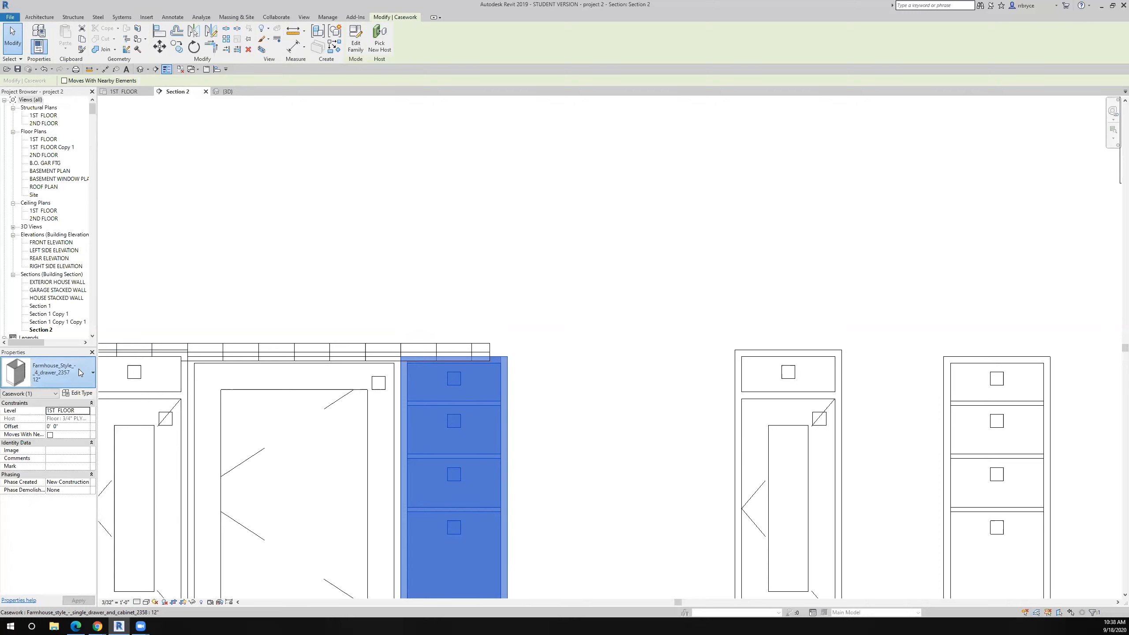
click(77, 368)
click(572, 421)
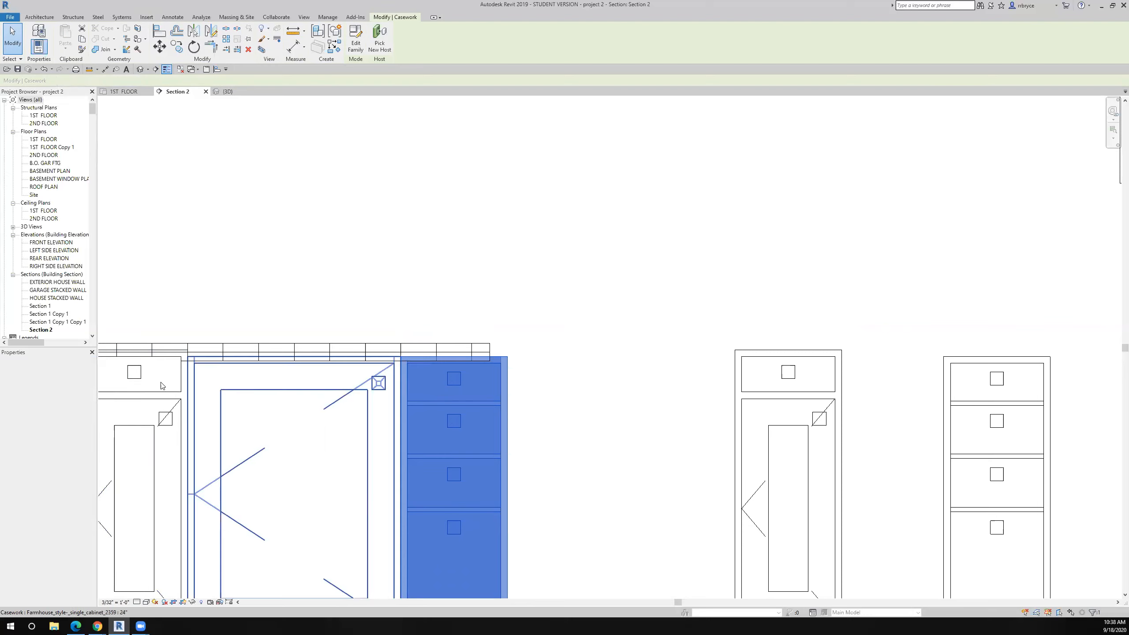
Step: Duplicate the end four-drawer cabinet's type under the name 10" and set its width to 10"
click(81, 393)
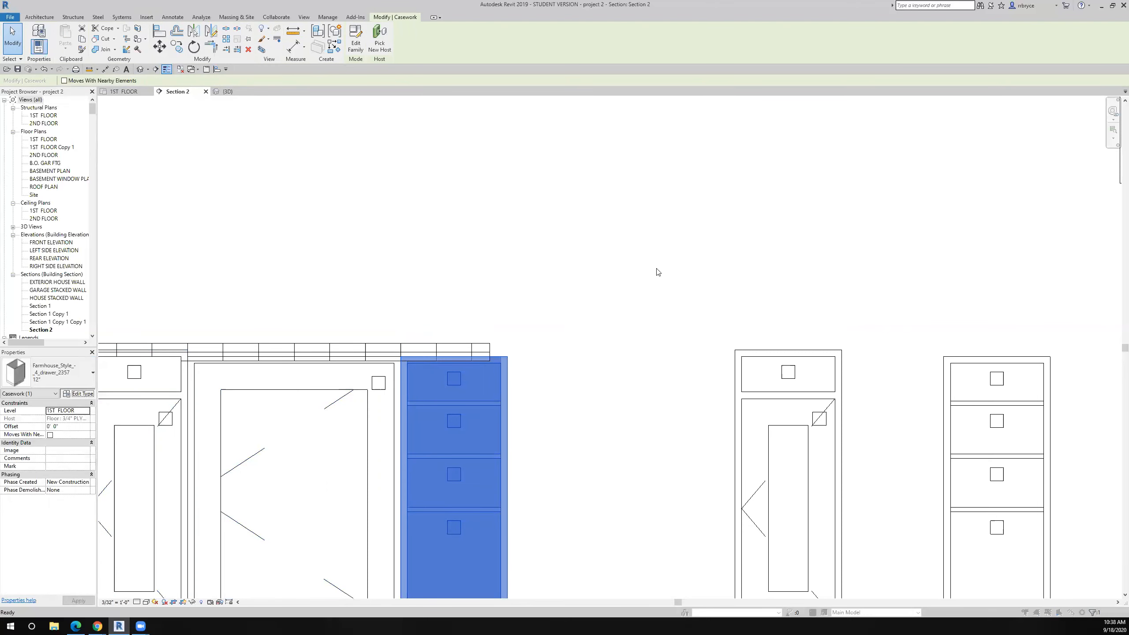
click(758, 162)
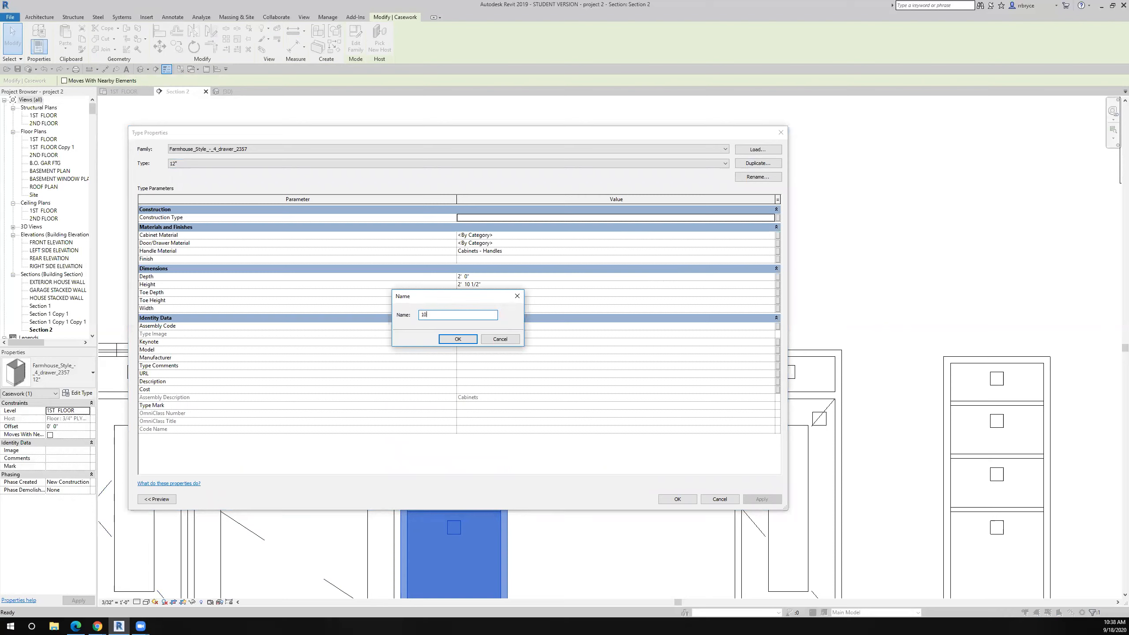
key(Return)
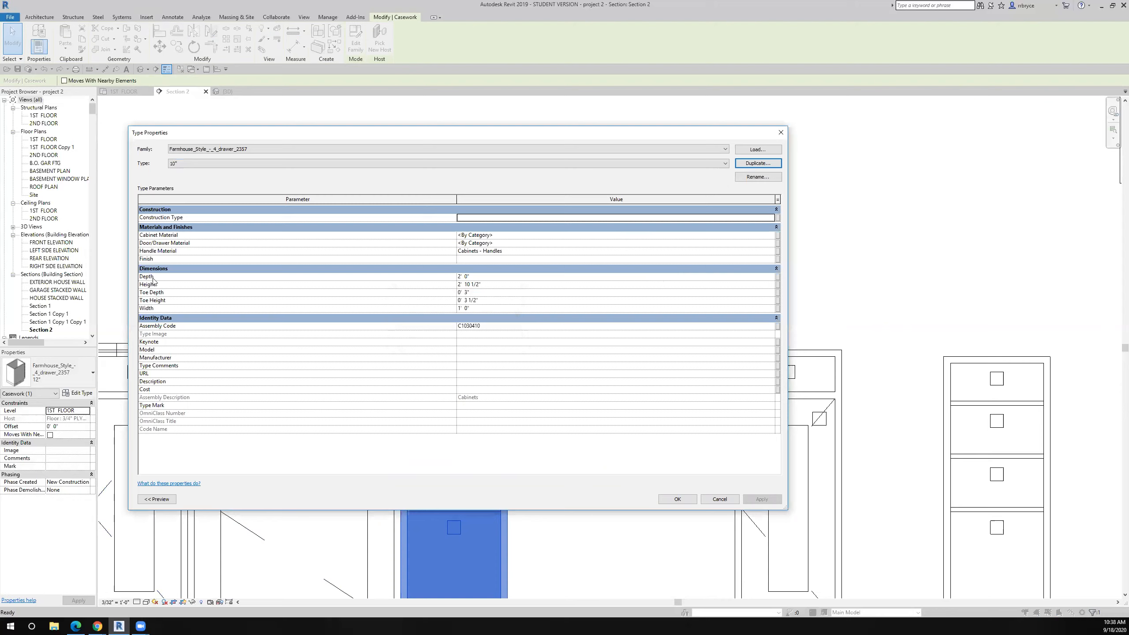
click(472, 308)
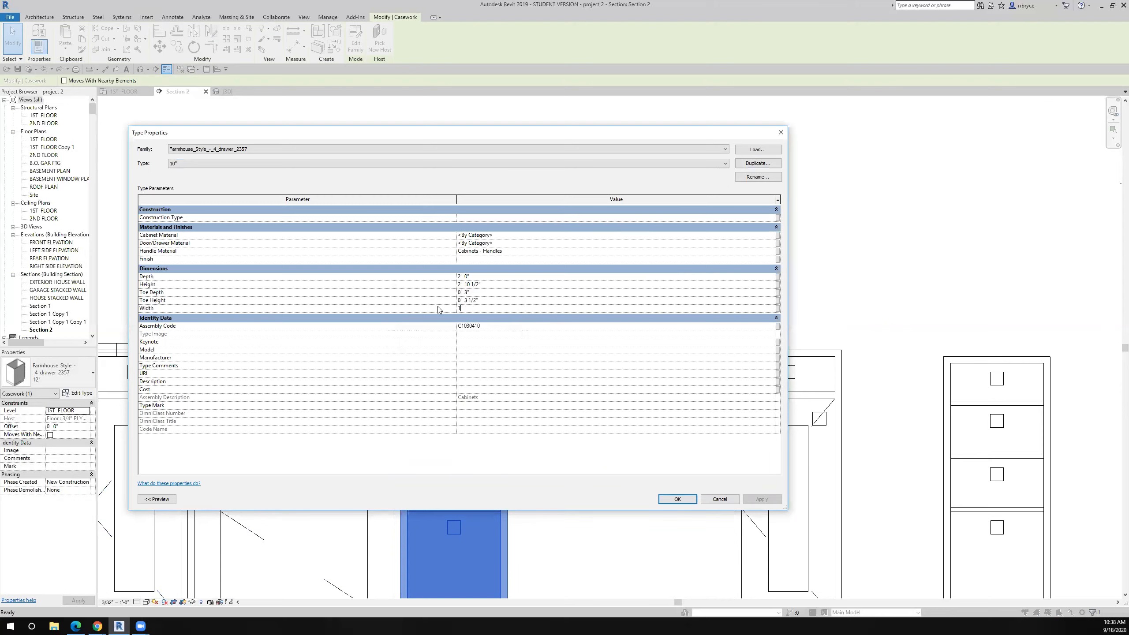
click(662, 502)
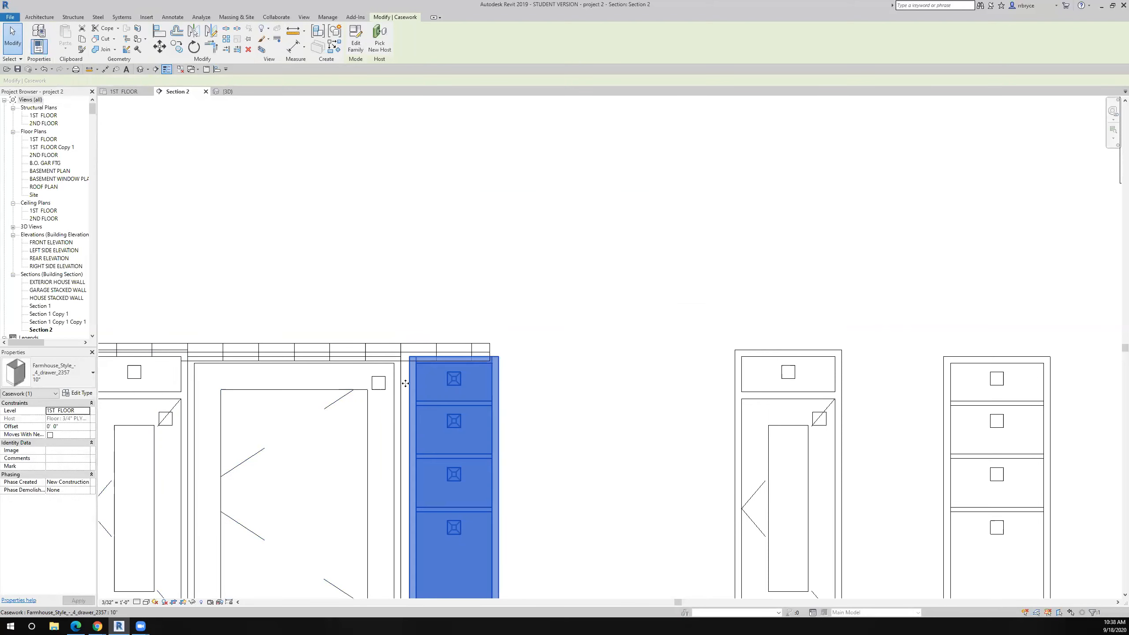
Step: Align the left edge of the 10" four-drawer cabinet with the right edge of the neighbouring 24" cabinet
scroll(405, 384, up, 2)
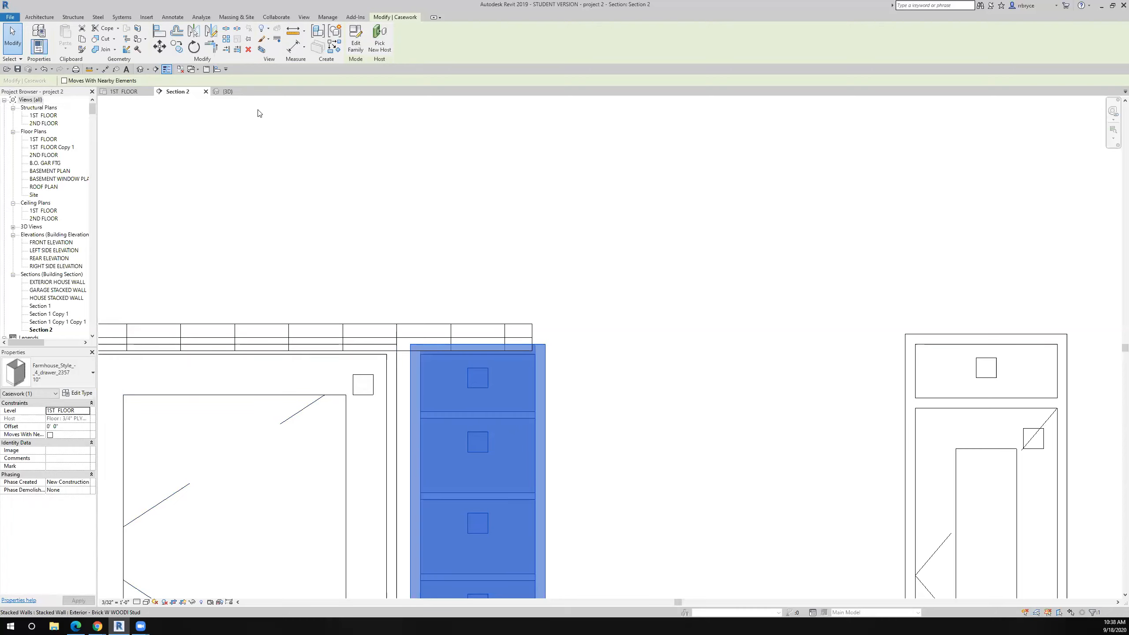
click(161, 36)
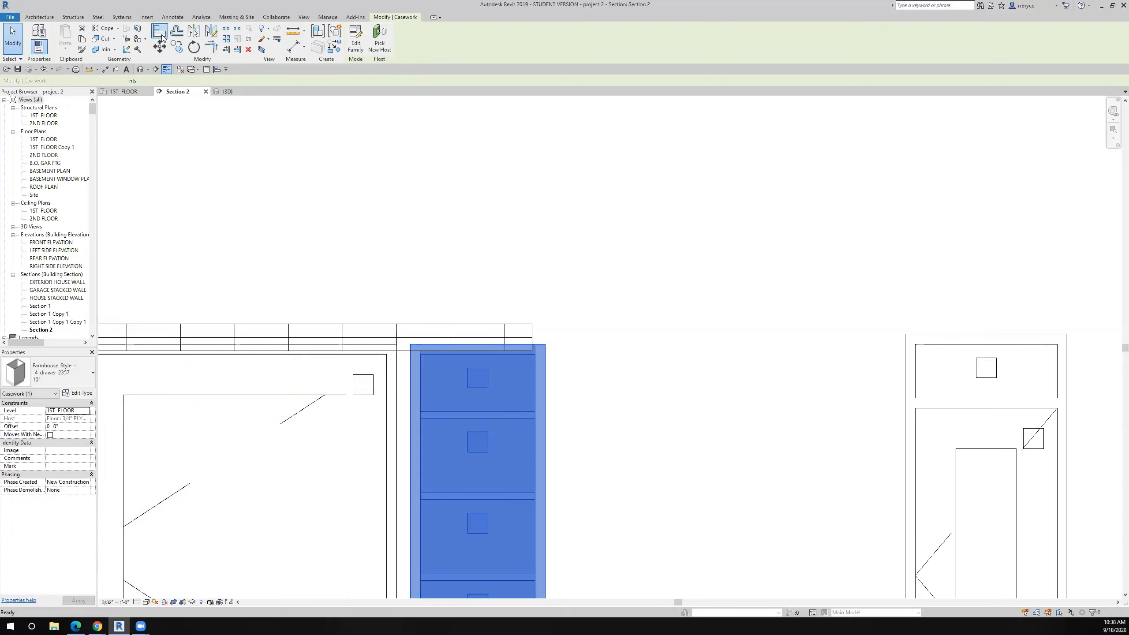
click(396, 451)
click(410, 456)
scroll(587, 398, down, 5)
mouse_move(588, 398)
middle_down()
mouse_move(697, 405)
mouse_move(699, 366)
middle_up()
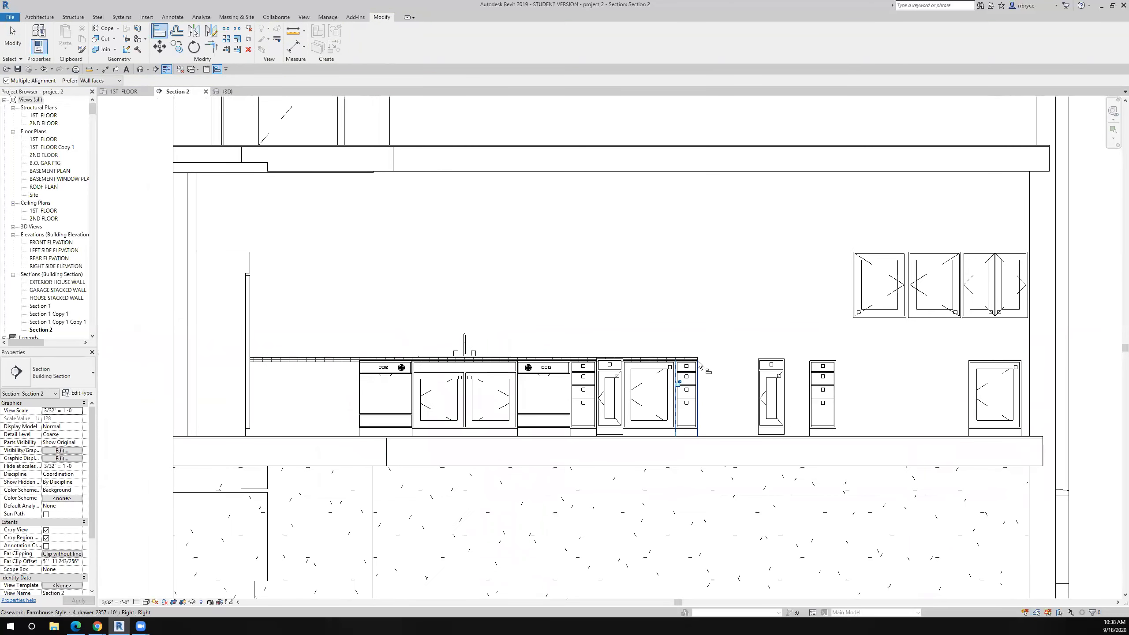
key(Escape)
click(579, 403)
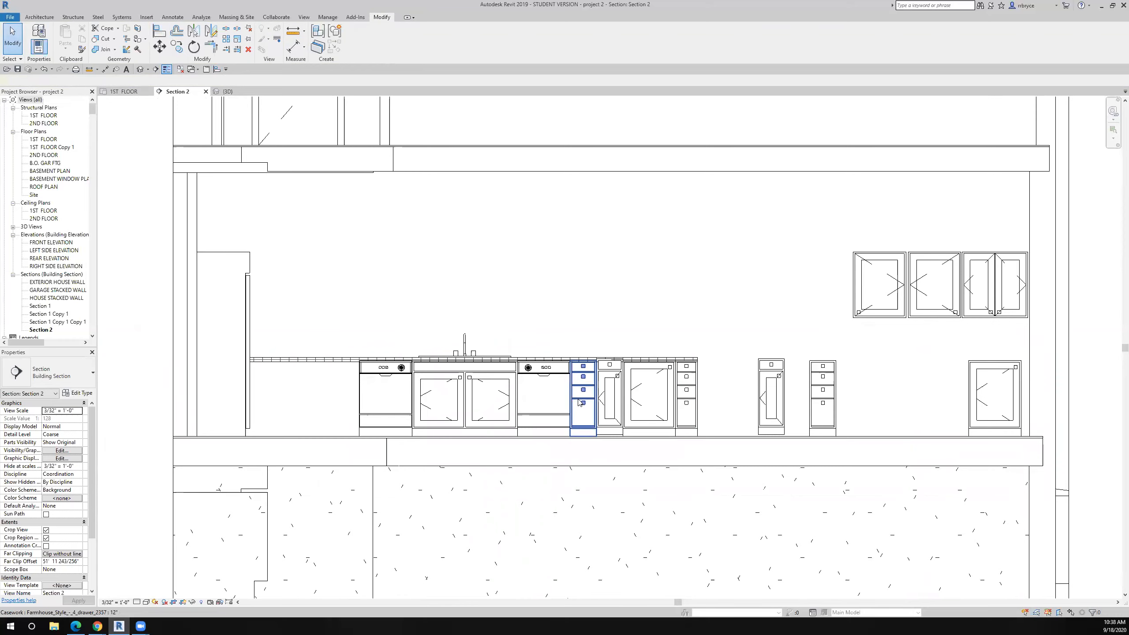
double_click(579, 403)
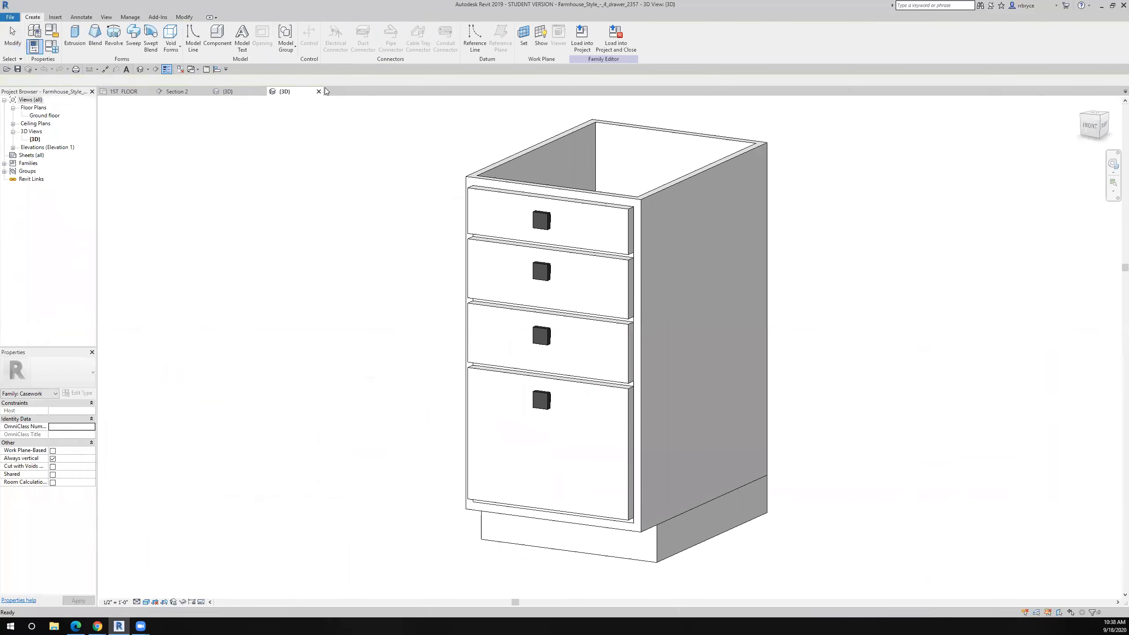
click(318, 91)
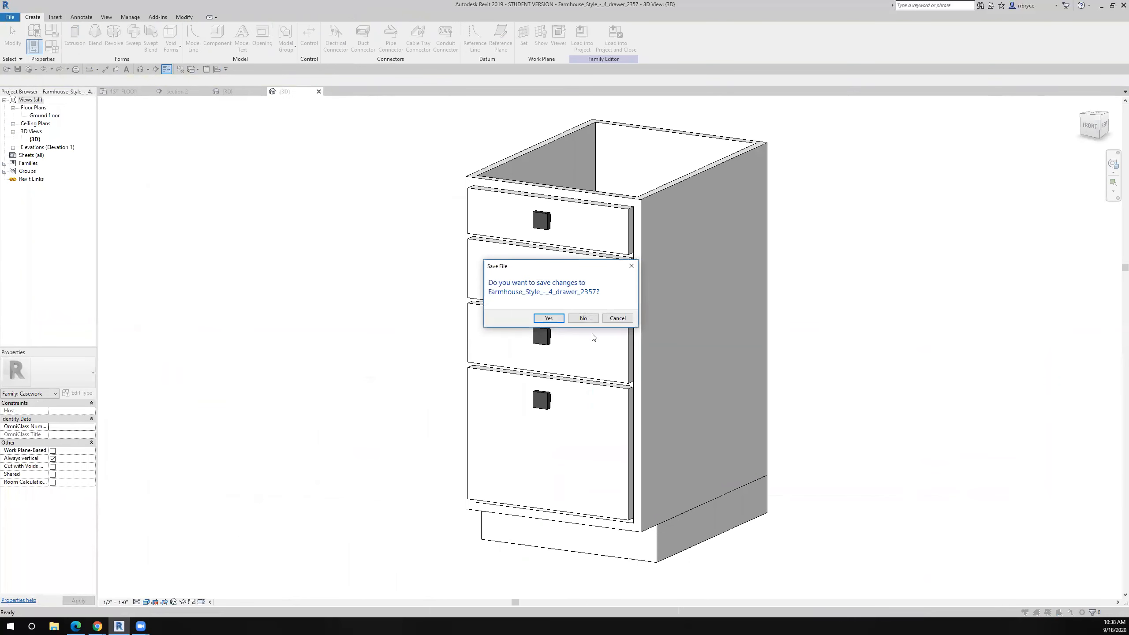
click(584, 319)
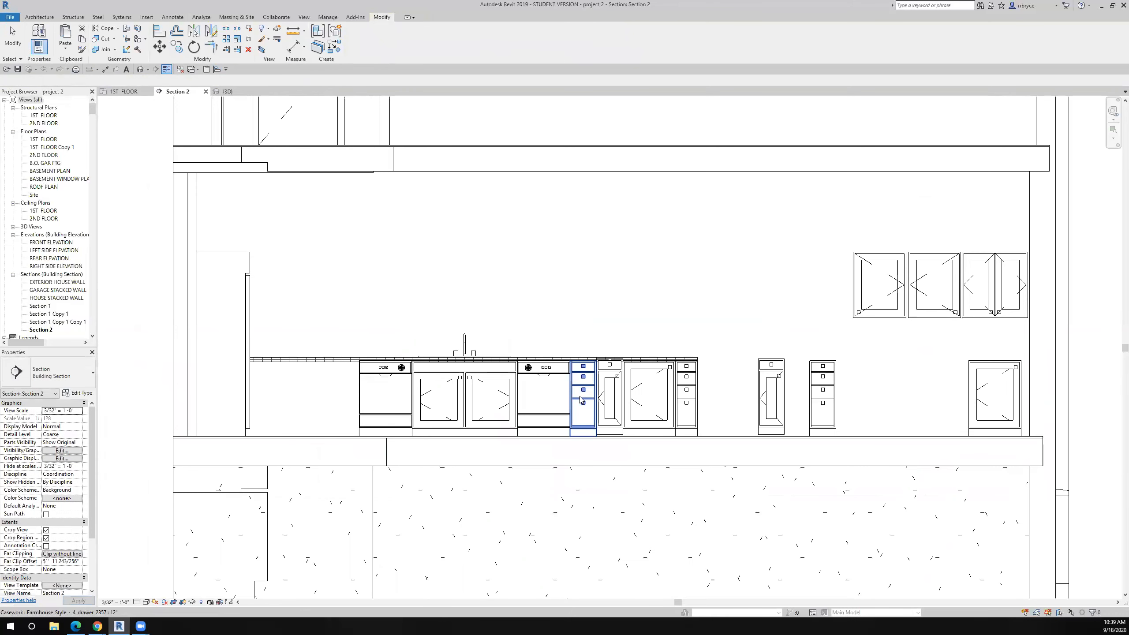
Step: Mirror a copy of the 12" four-drawer, narrow door and 24" single cabinets to the other side, about the sink's centre line
click(580, 399)
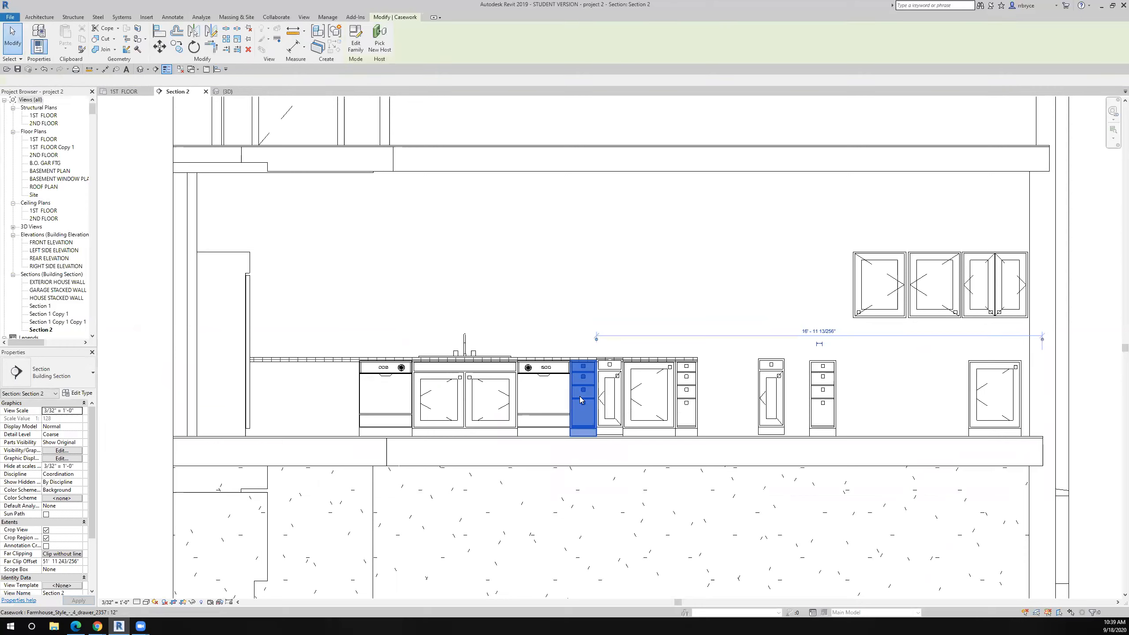
ctrl+click(613, 394)
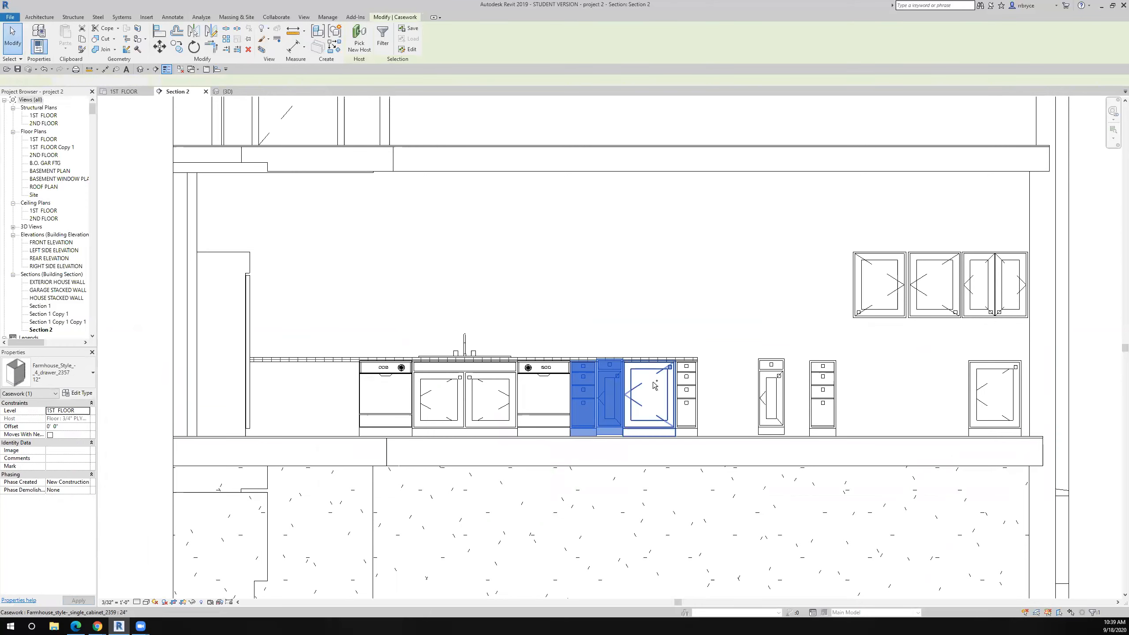
ctrl+click(655, 385)
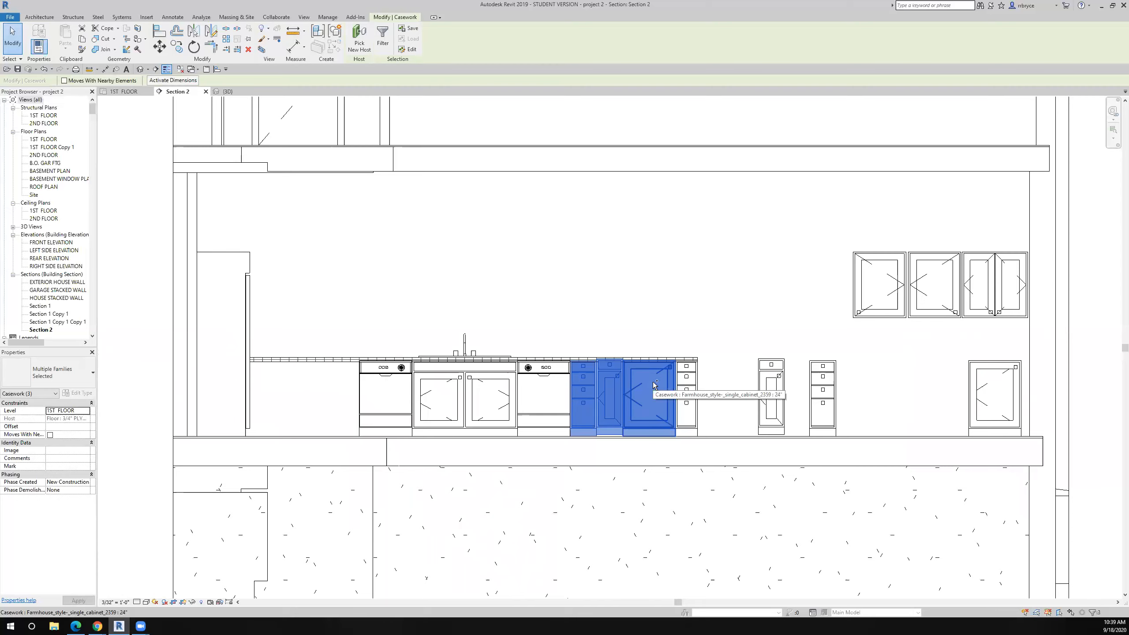
click(192, 32)
scroll(482, 337, up, 5)
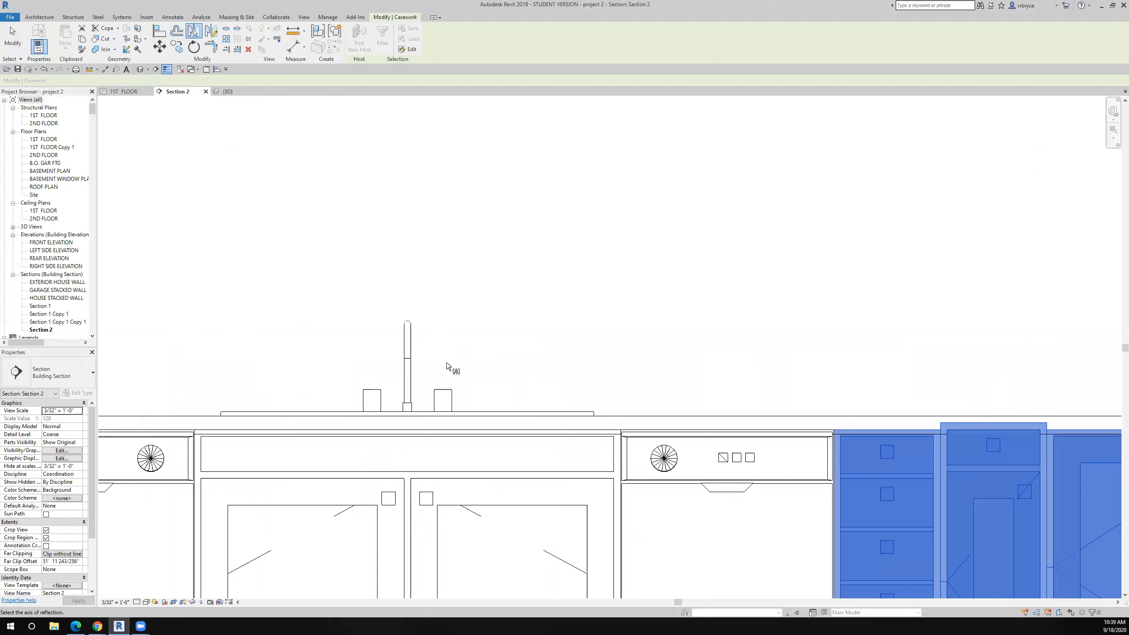
click(370, 401)
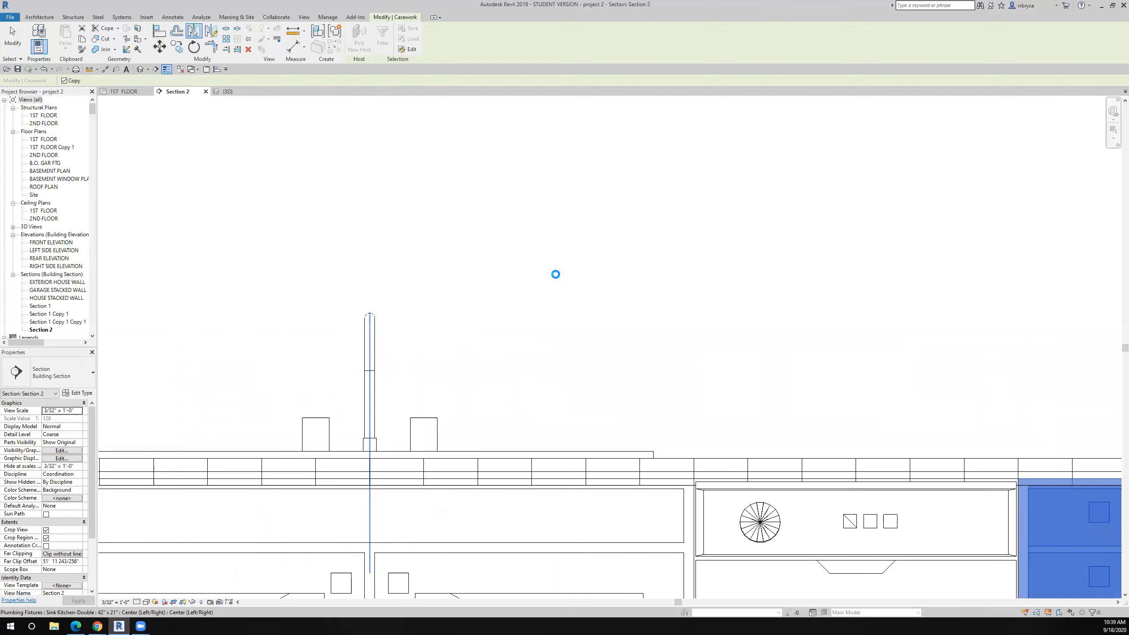
scroll(556, 276, down, 5)
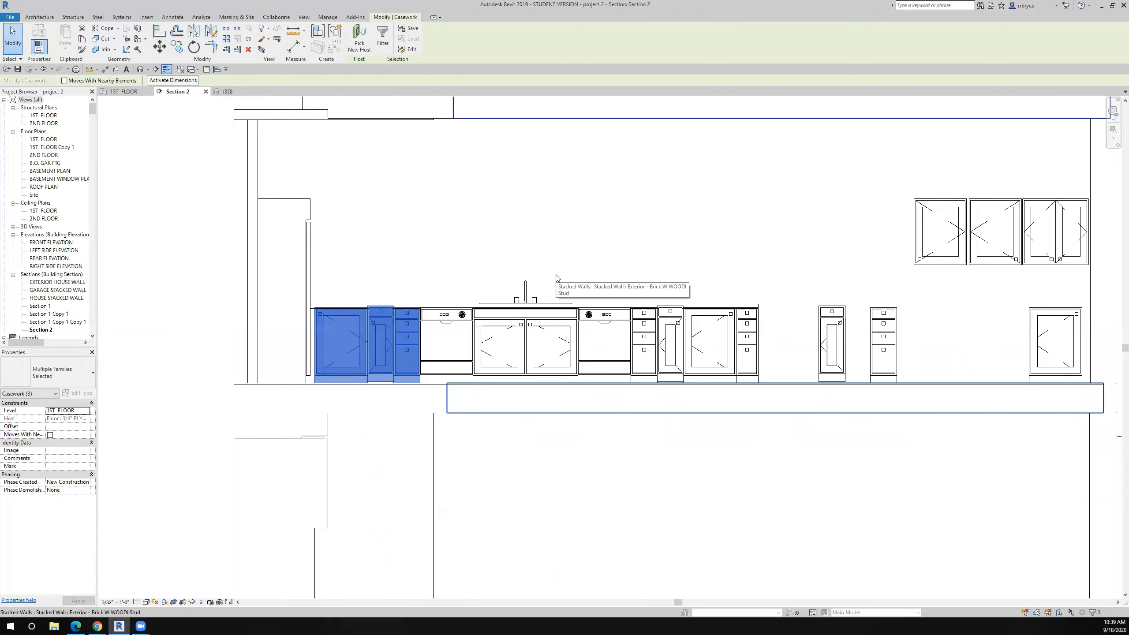
click(391, 265)
Step: Align the base line of the mirrored narrow door cabinet with that of the mirrored four-drawer cabinet beside it
scroll(390, 265, up, 5)
middle_drag(447, 246, 498, 217)
scroll(433, 447, up, 1)
key(Escape)
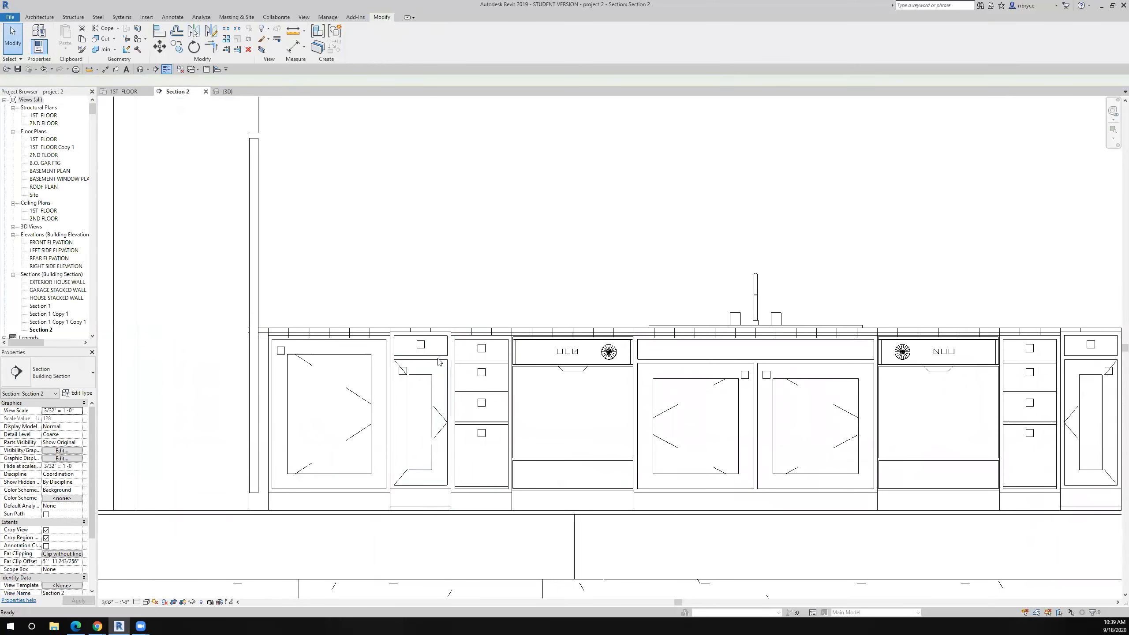
scroll(439, 362, up, 1)
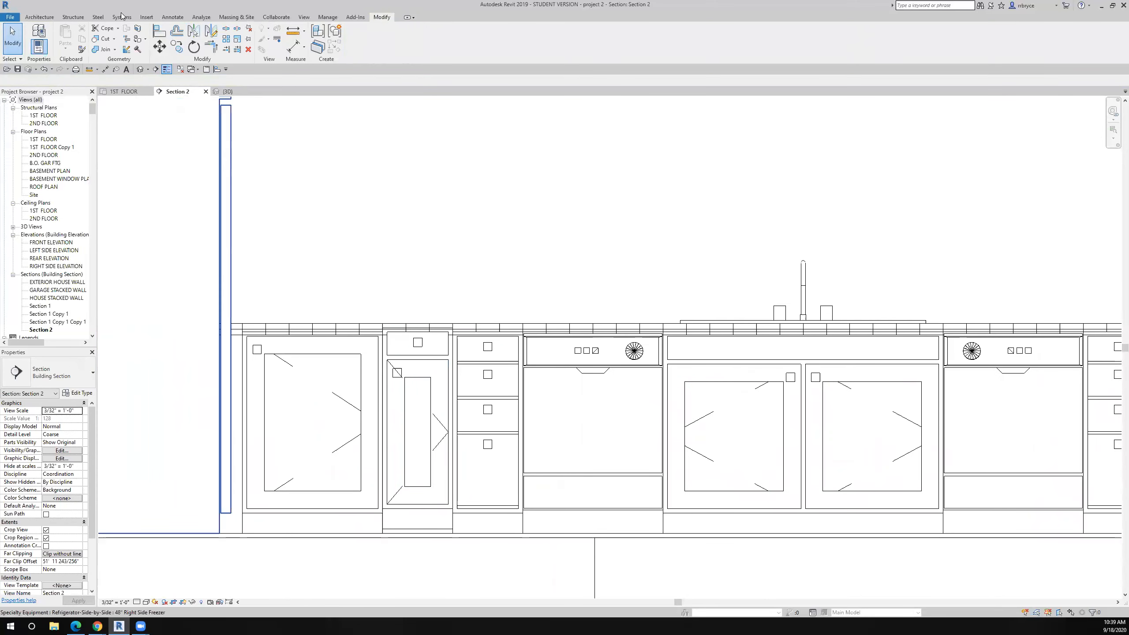
click(160, 30)
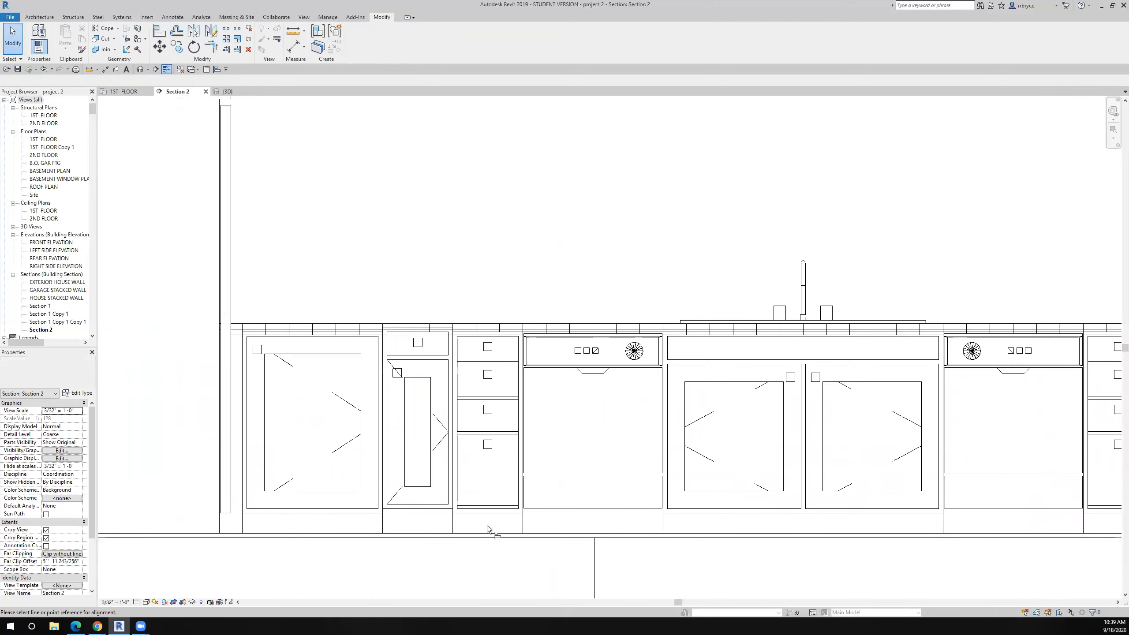
click(488, 512)
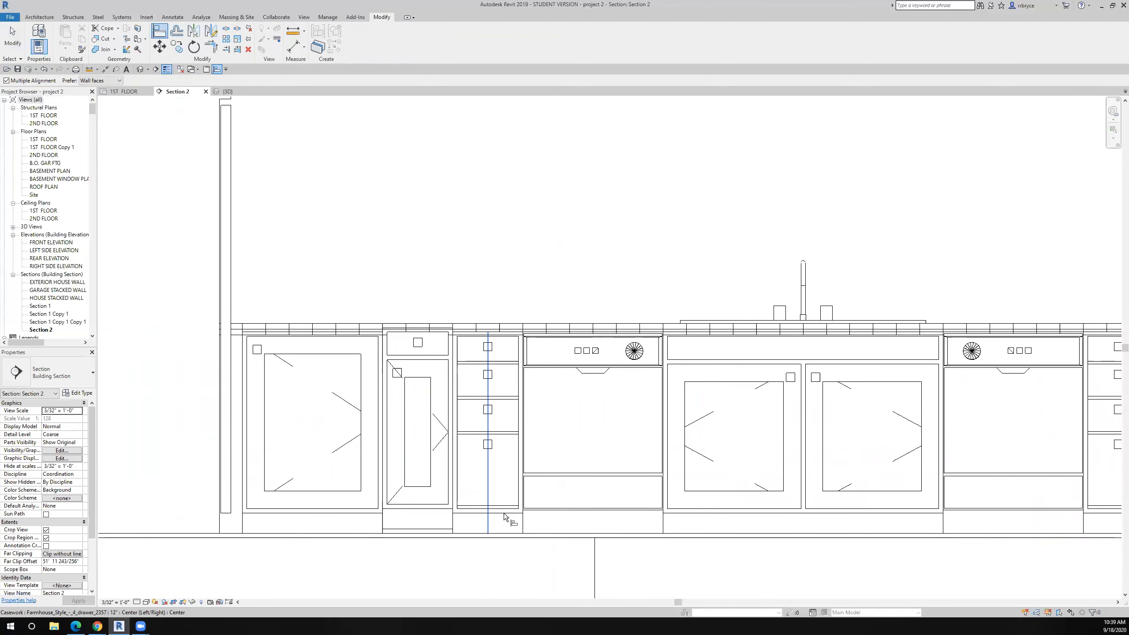
click(437, 510)
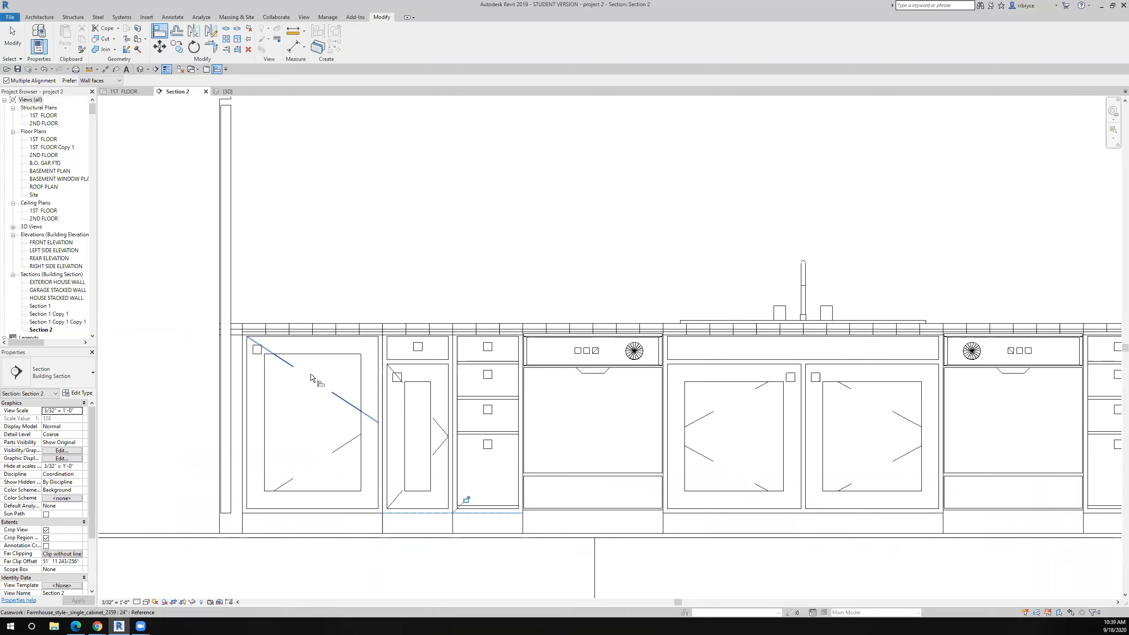
Step: Check in the 1ST FLOOR plan how the mirrored cabinets sit along the countertop's front edge near the refrigerator, and leave the Align command
scroll(312, 409, down, 1)
scroll(312, 410, down, 2)
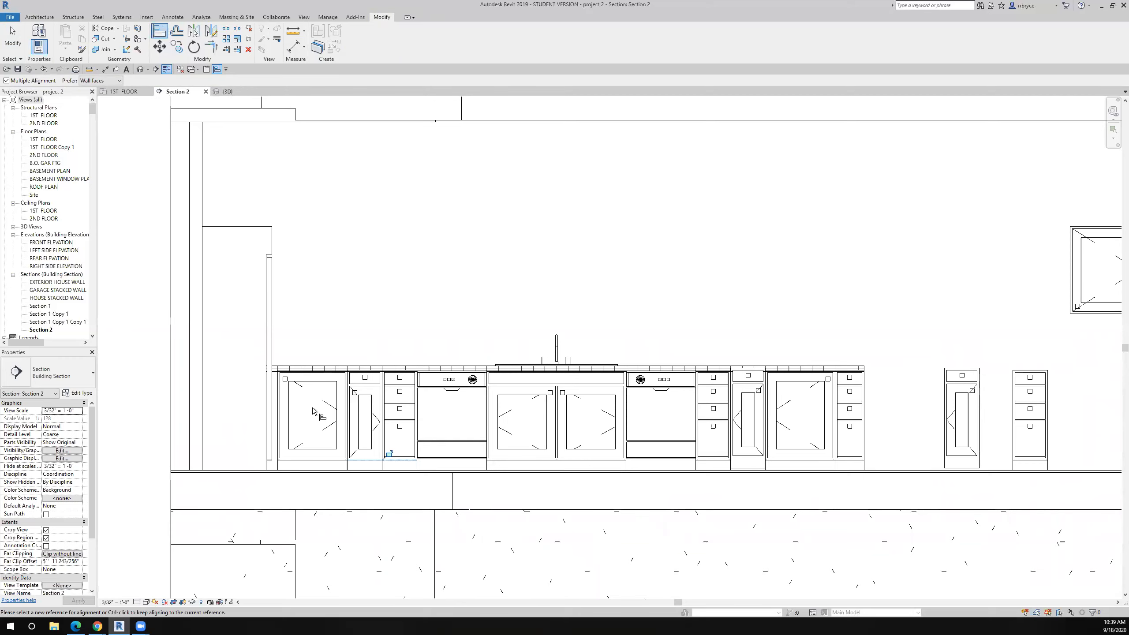
click(119, 92)
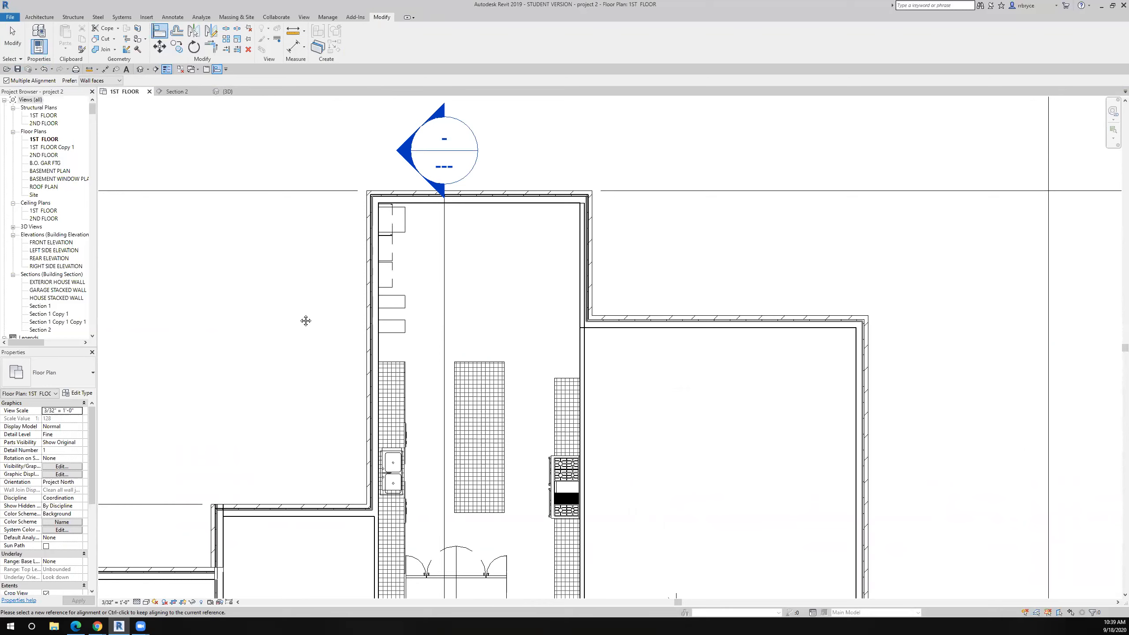
middle_drag(306, 320, 336, 186)
scroll(423, 434, up, 4)
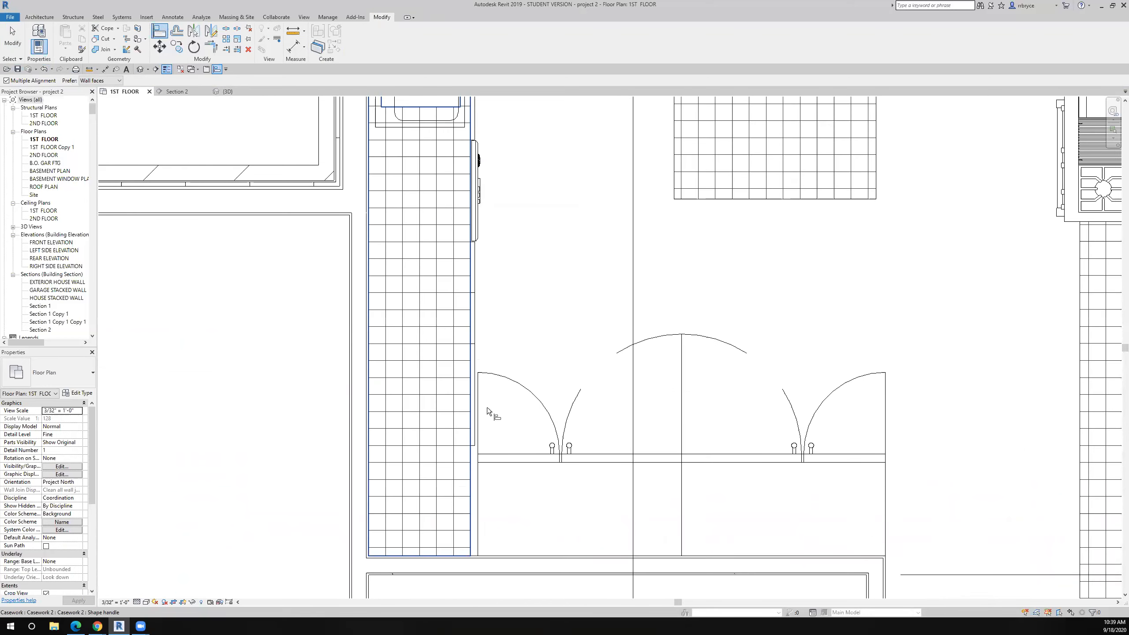
key(Escape)
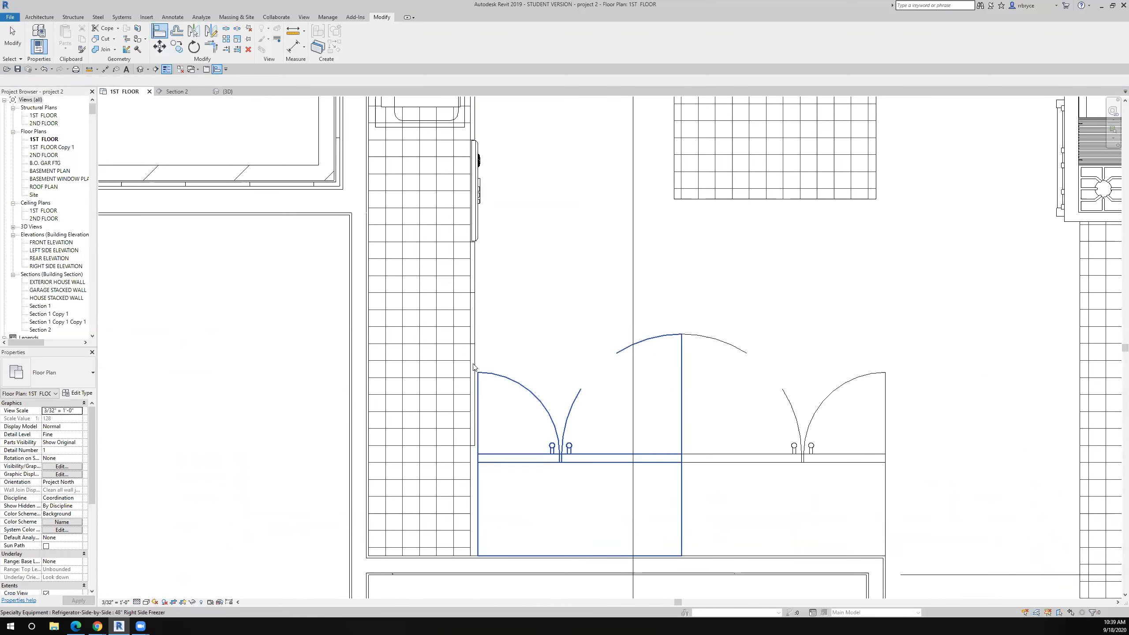
key(Escape)
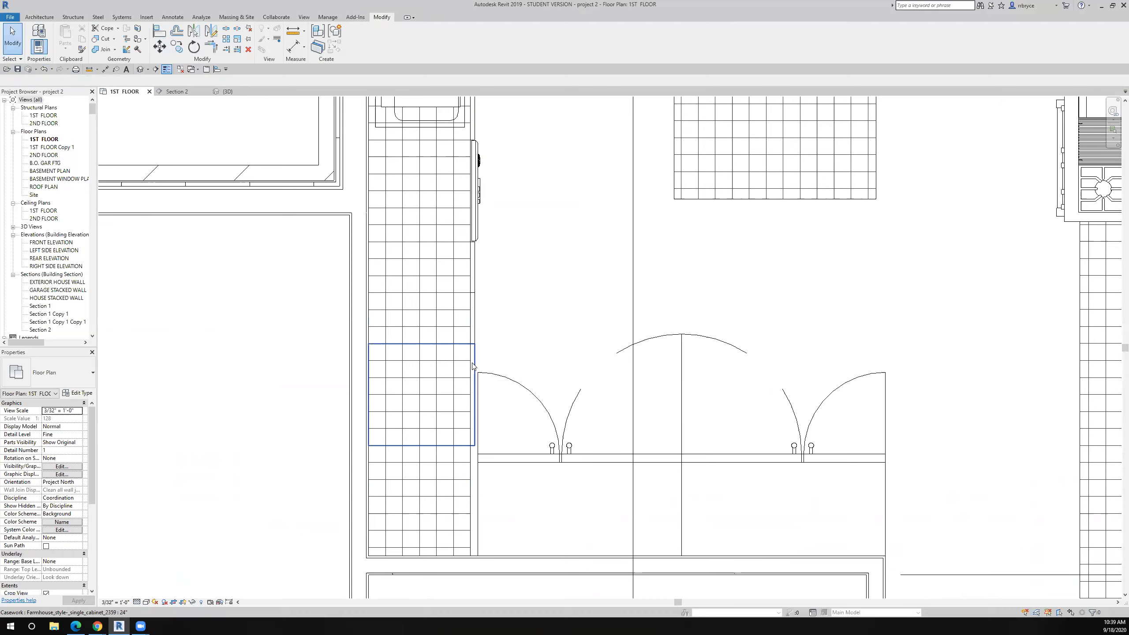
double_click(472, 366)
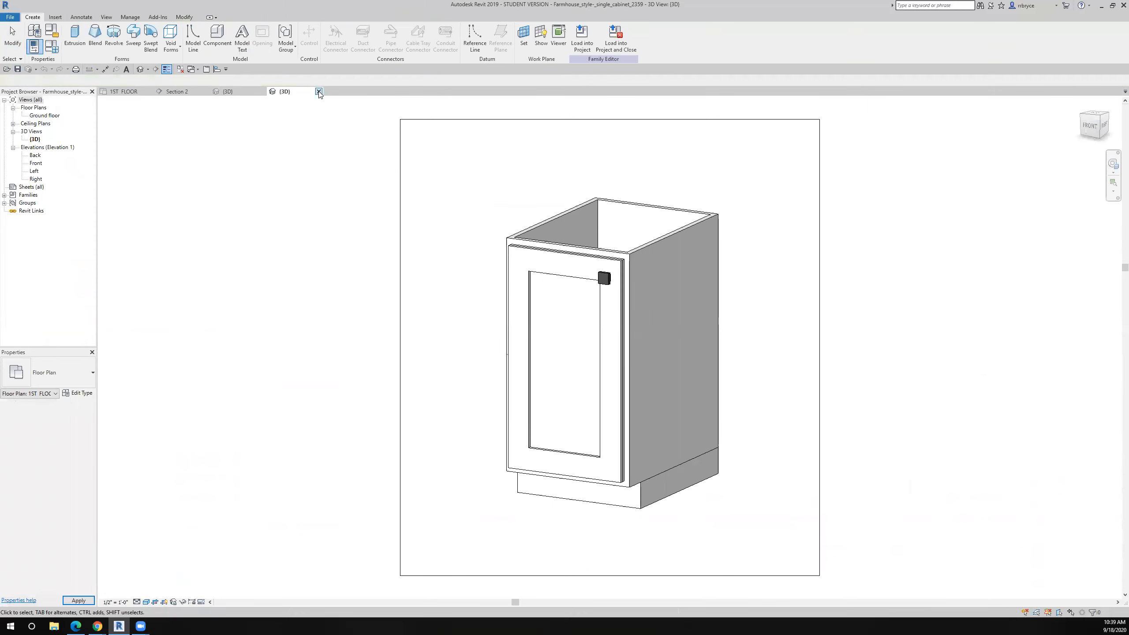
click(319, 92)
click(583, 318)
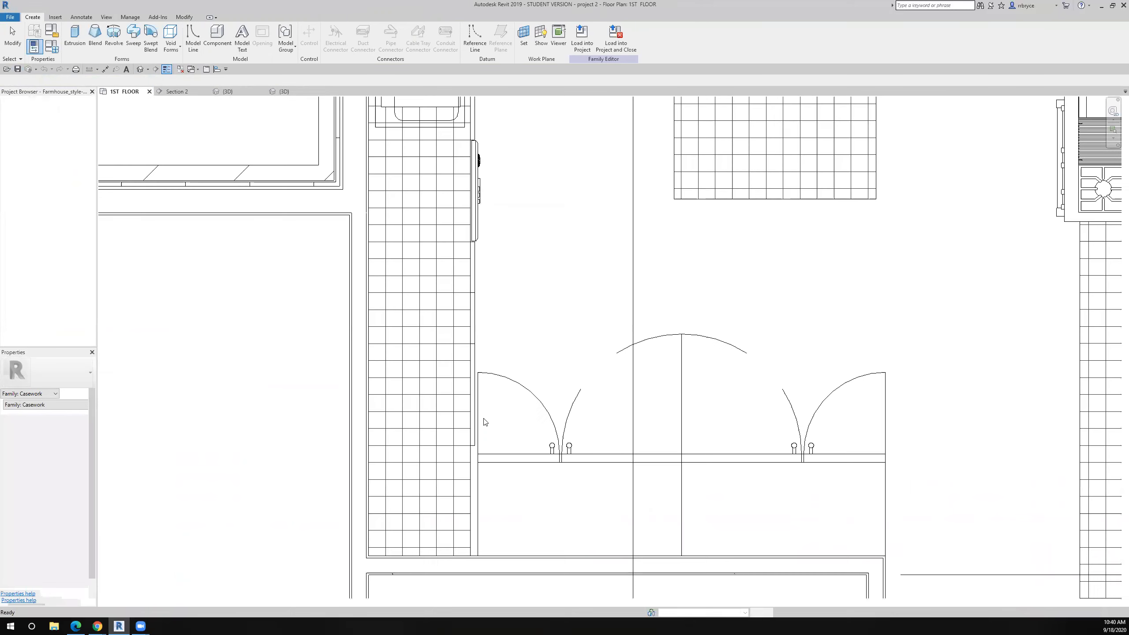
double_click(473, 364)
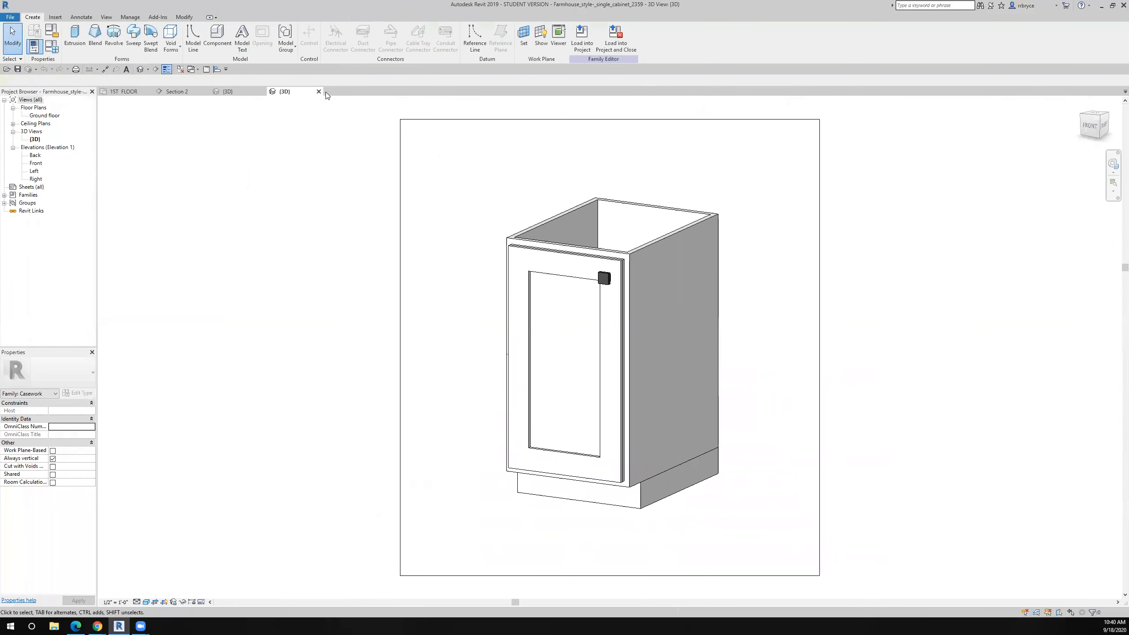
click(319, 91)
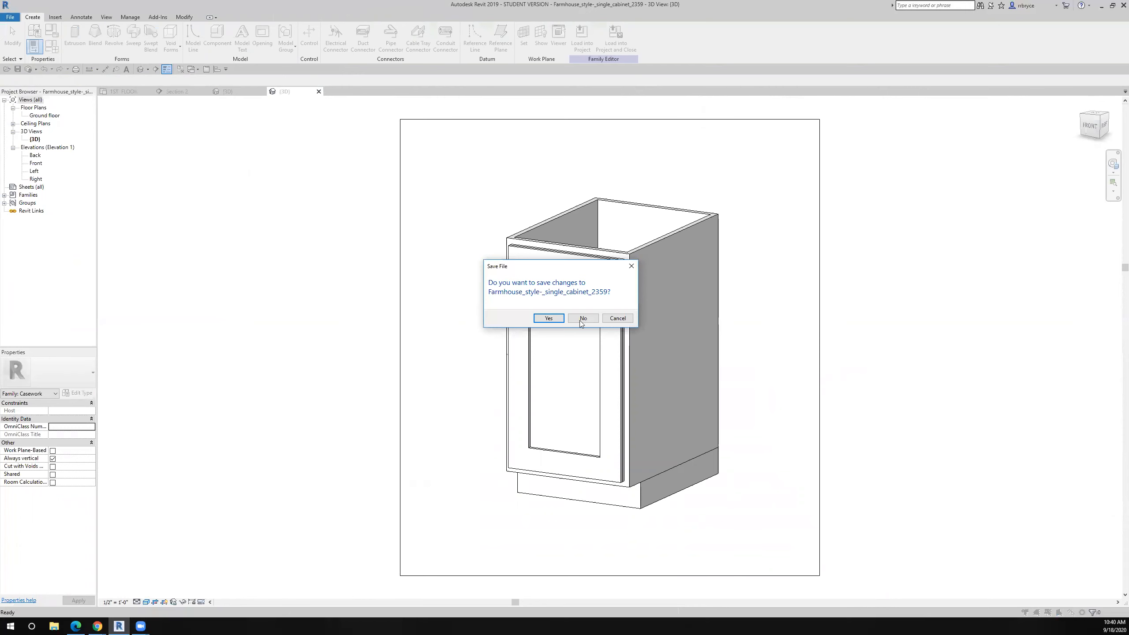
click(583, 318)
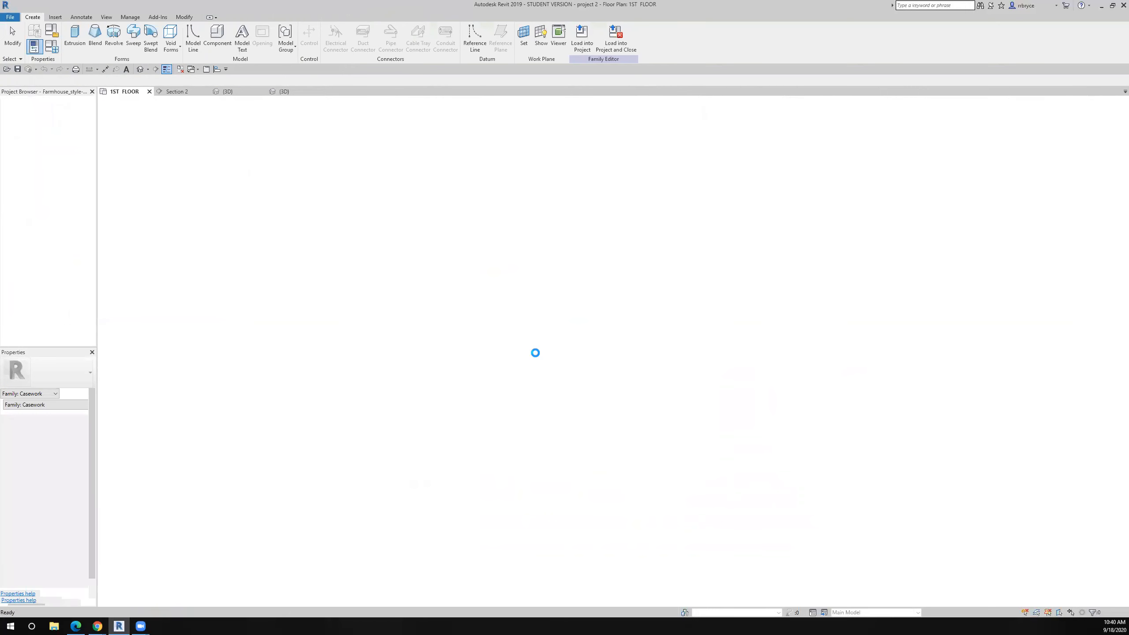
Step: Return to the Section 2 view, open the mirrored 24" single cabinet's family there, and close it without saving
click(176, 91)
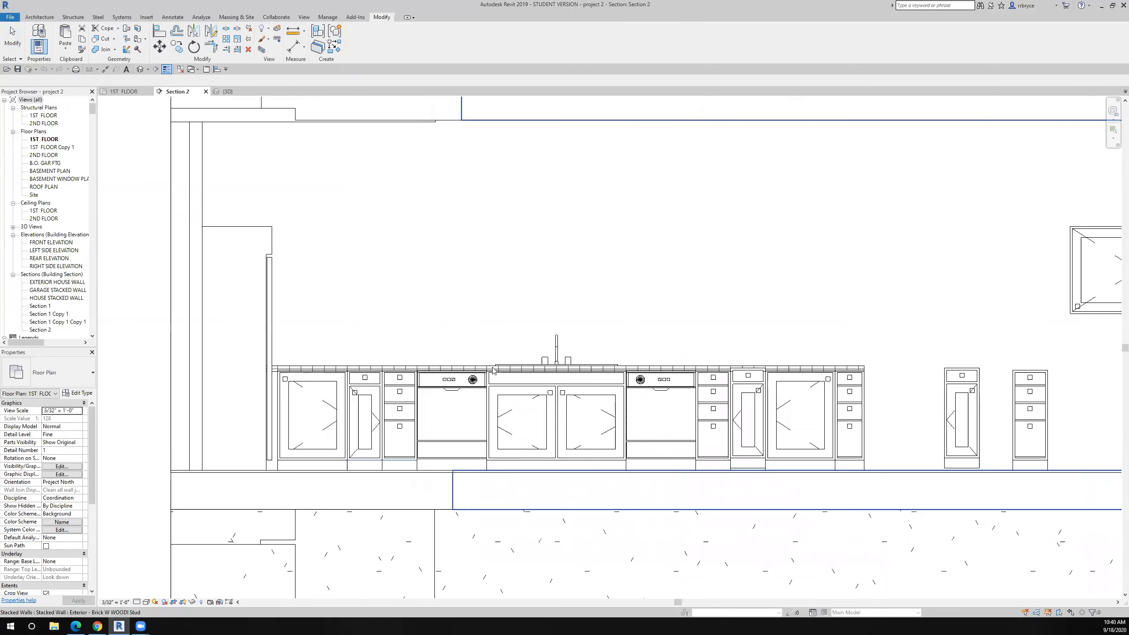
double_click(313, 419)
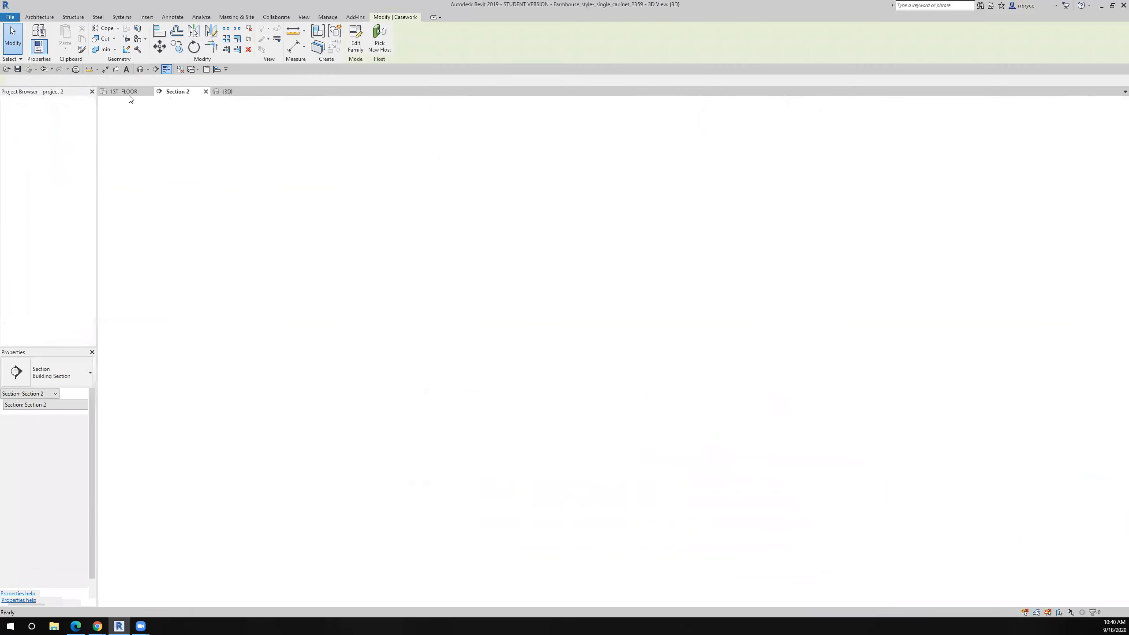
click(319, 92)
click(587, 319)
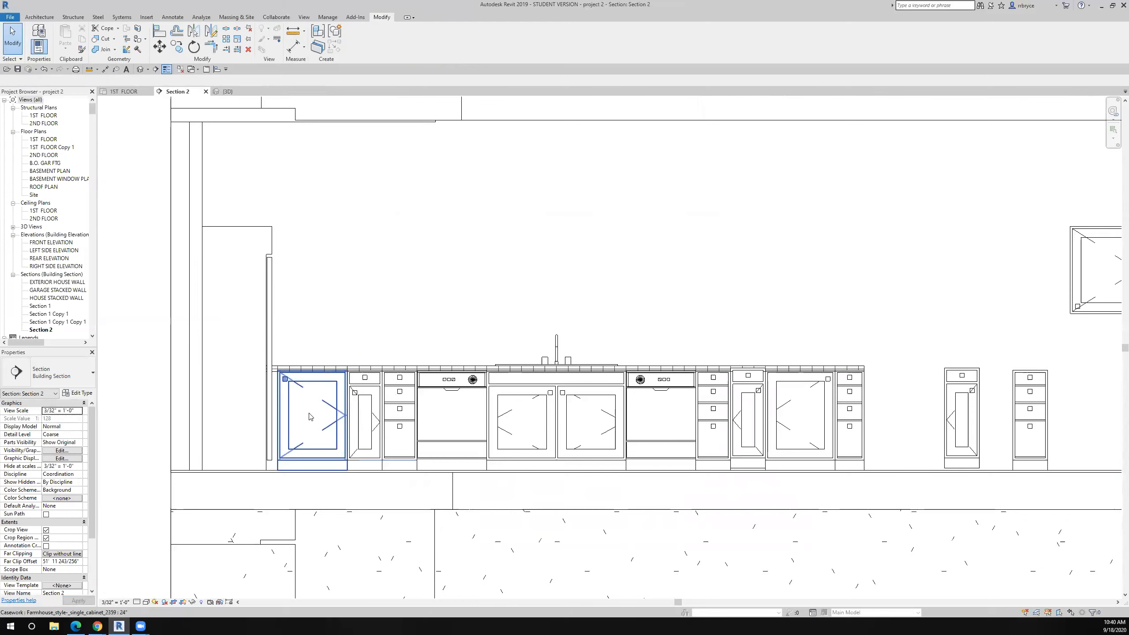
double_click(310, 416)
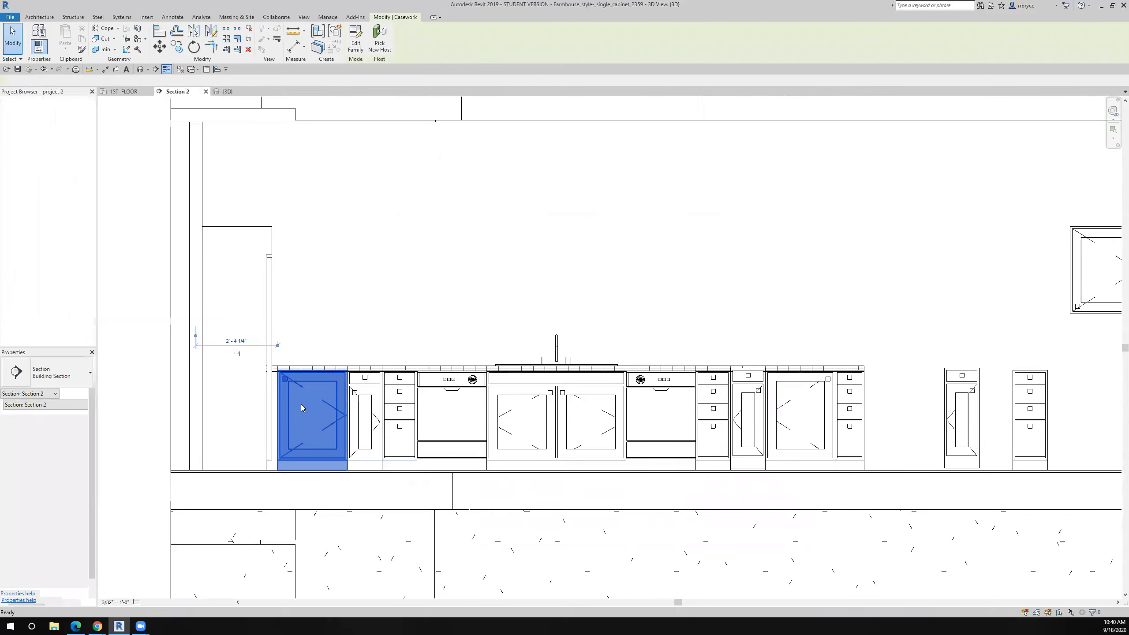
click(319, 92)
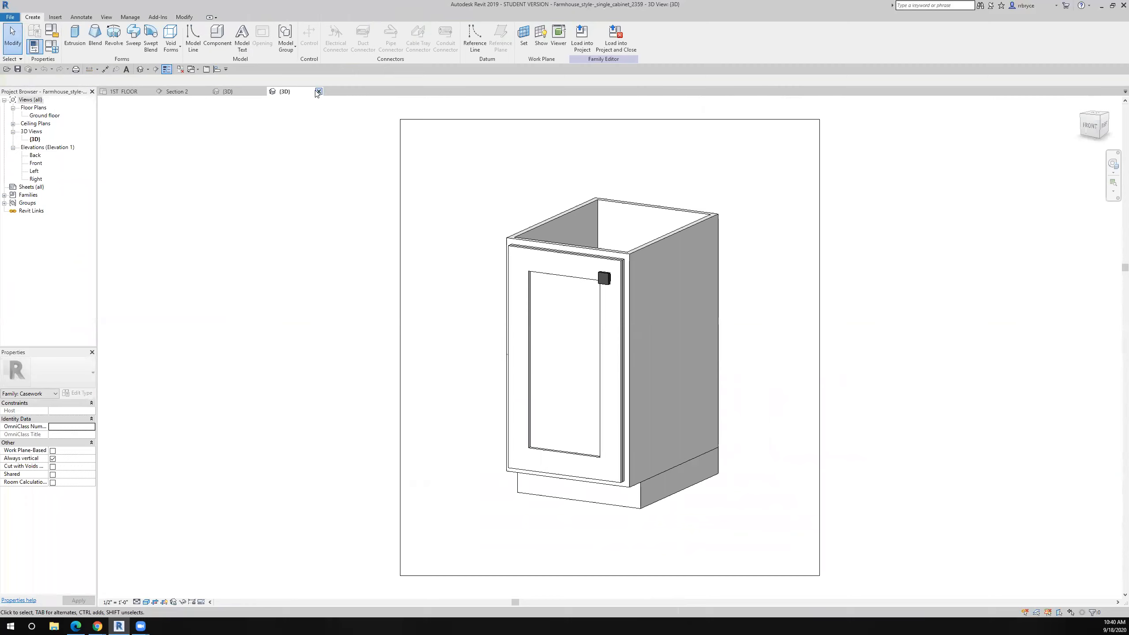
click(586, 319)
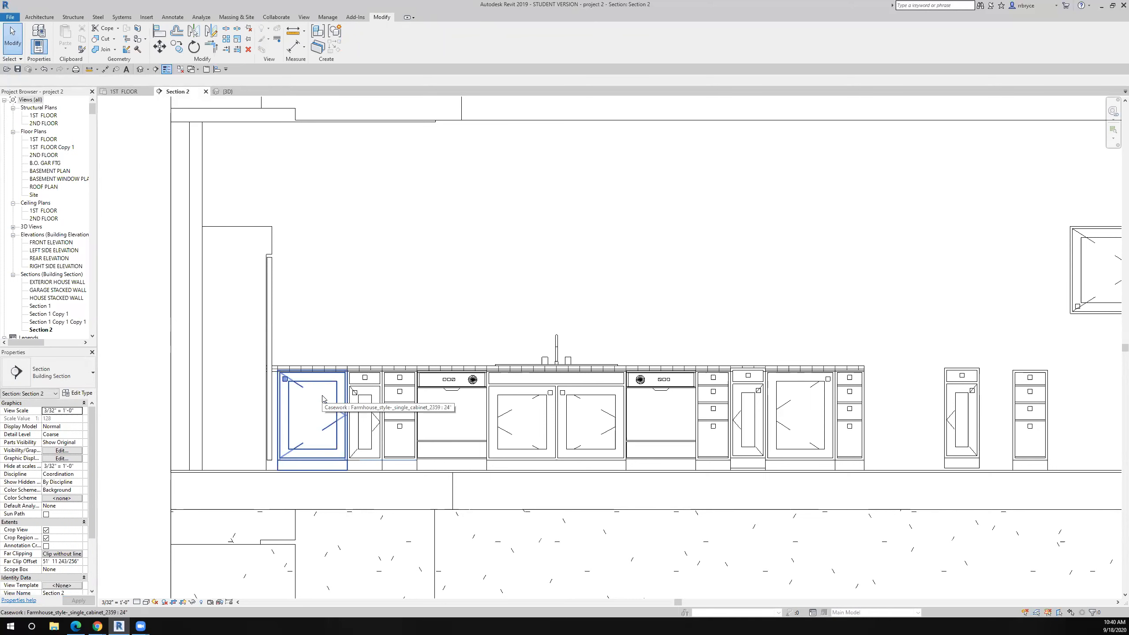
scroll(322, 398, down, 3)
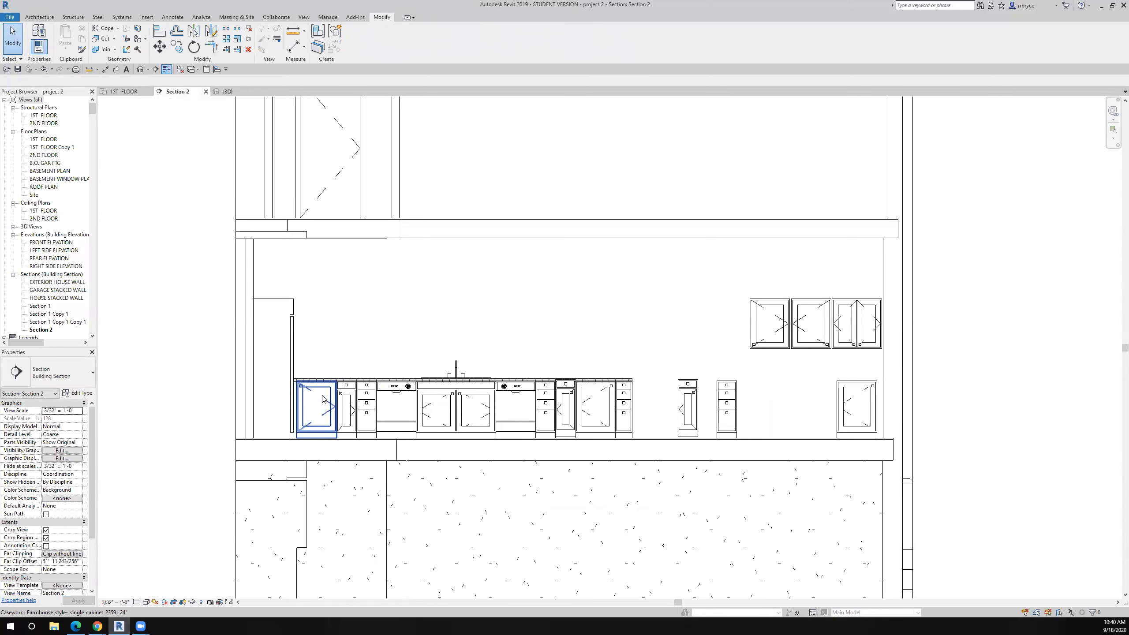
double_click(849, 400)
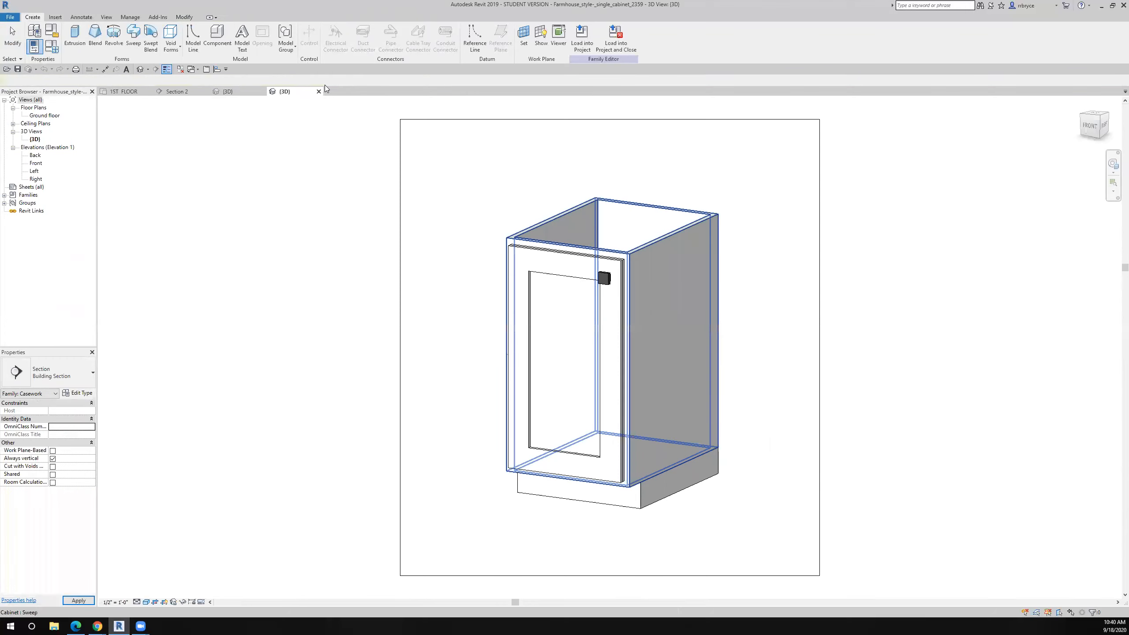
click(318, 91)
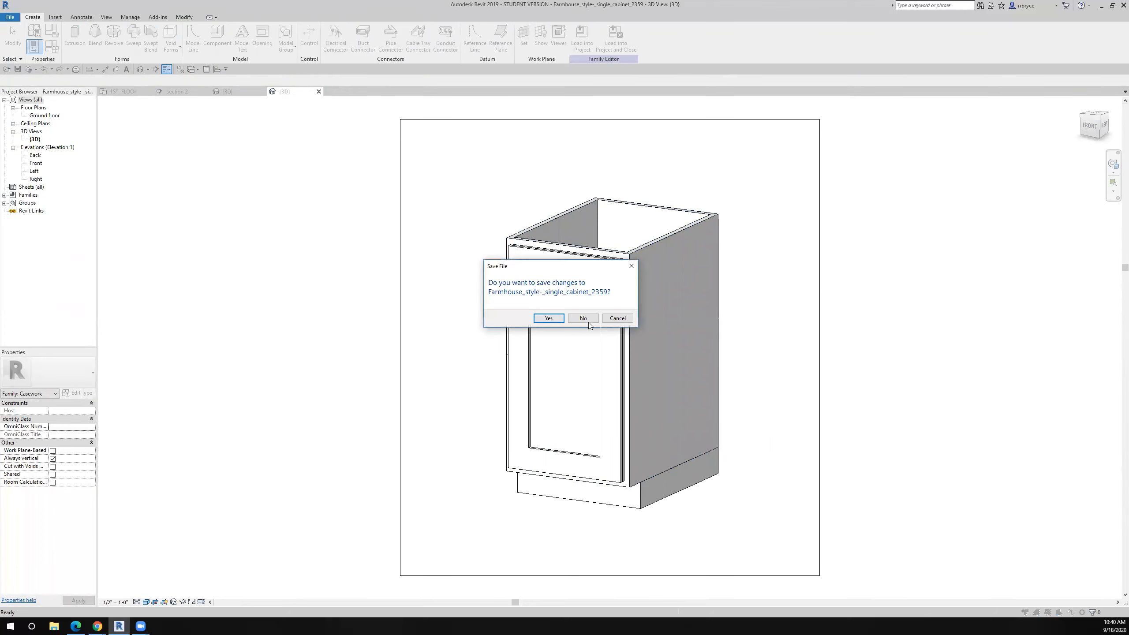
click(583, 319)
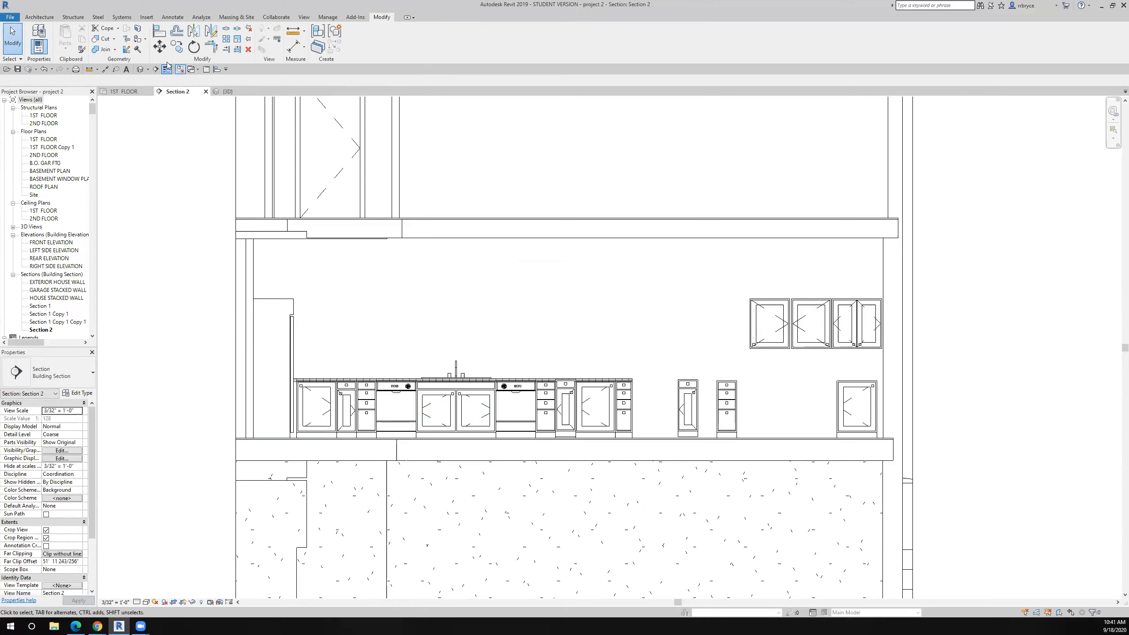
click(140, 69)
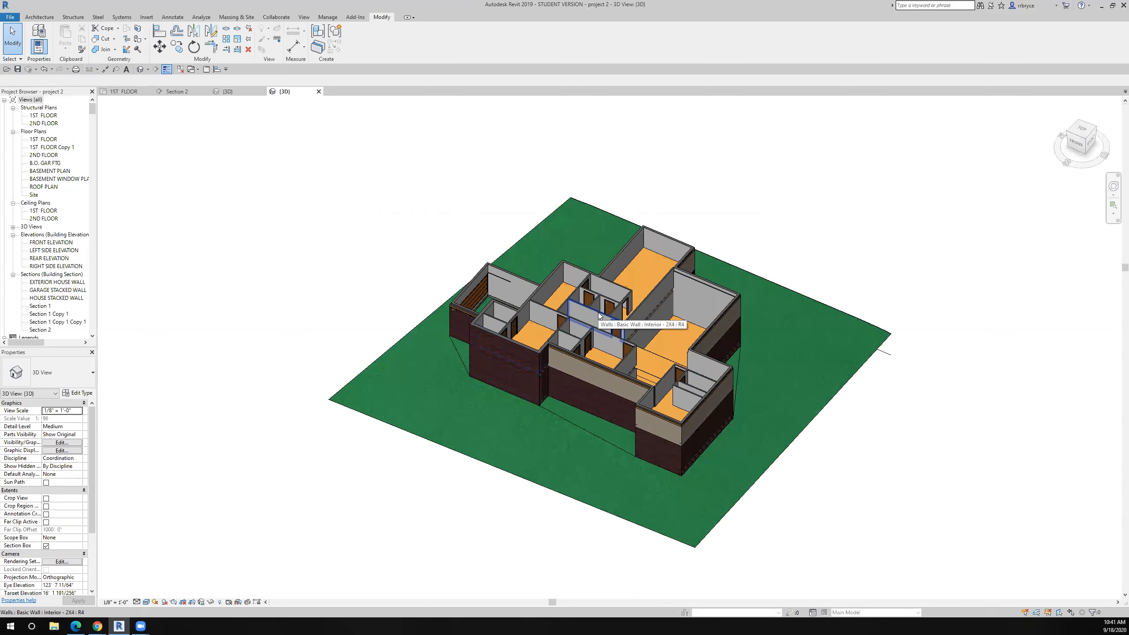
click(319, 92)
click(177, 91)
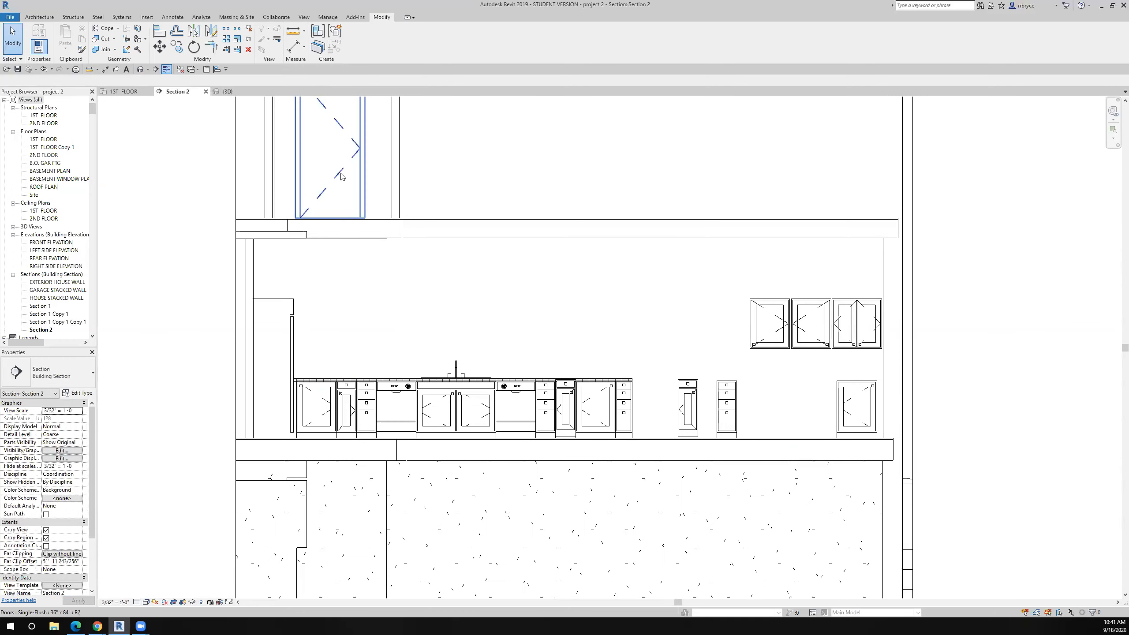
Step: Place a camera in the 1ST FLOOR plan at the kitchen corner across from the sink wall, aimed diagonally past the sink counter's far end
click(140, 91)
click(148, 69)
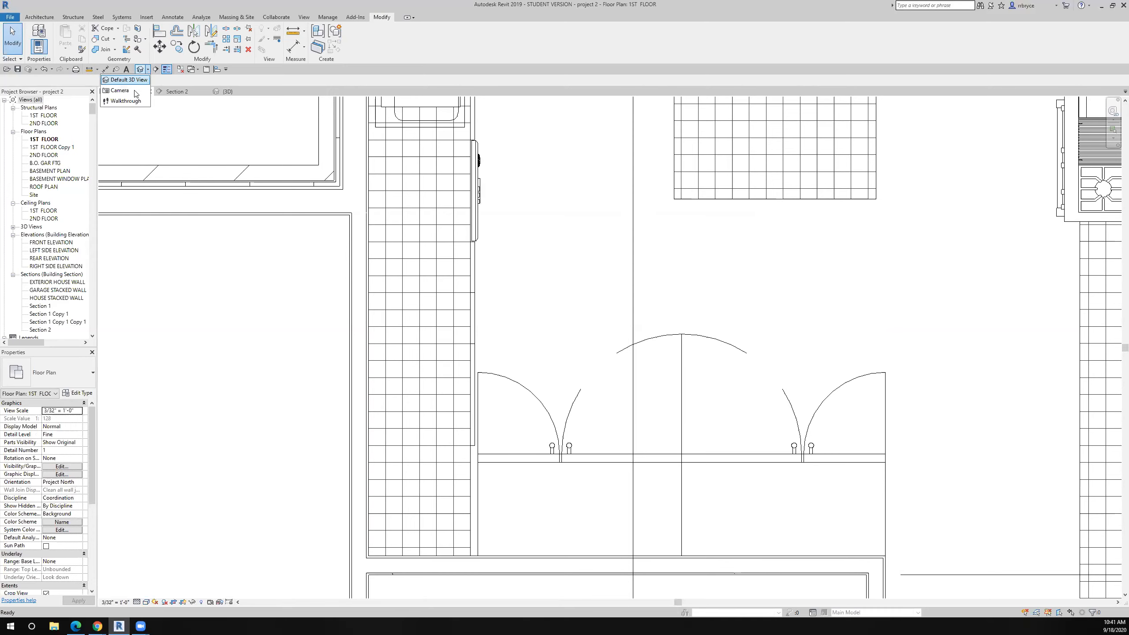
click(135, 91)
scroll(645, 459, down, 6)
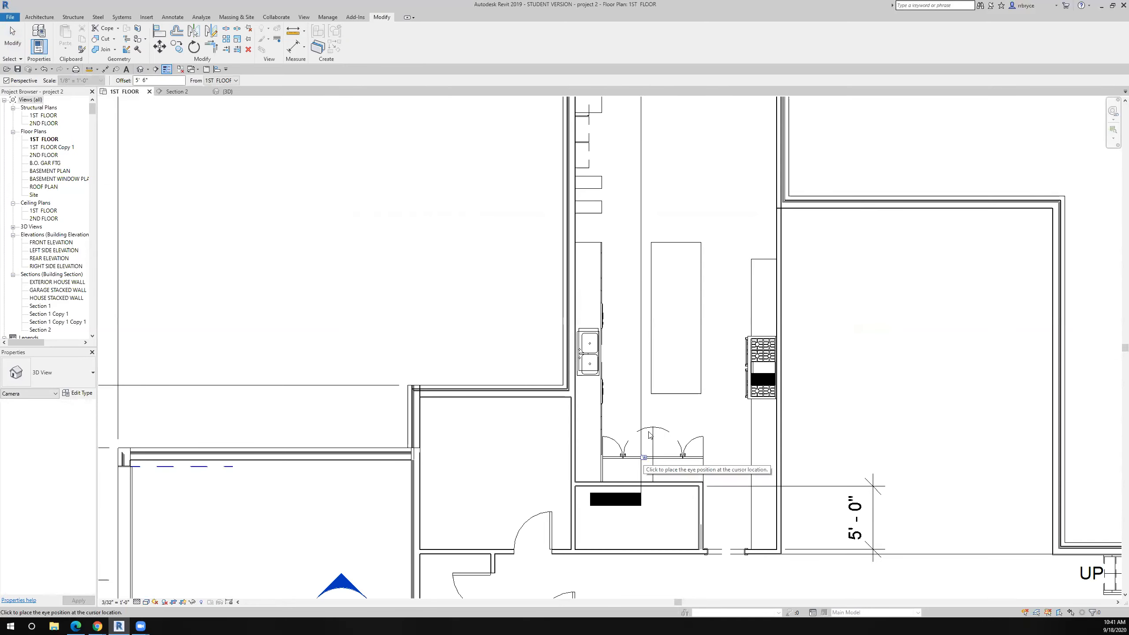
scroll(649, 435, down, 2)
click(736, 183)
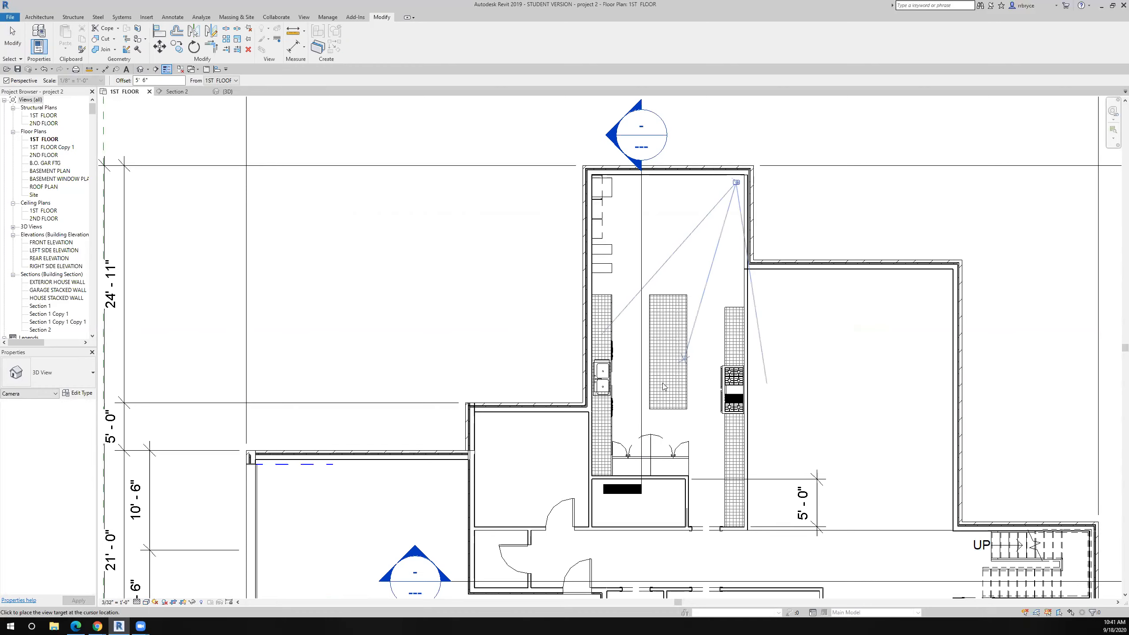
click(576, 495)
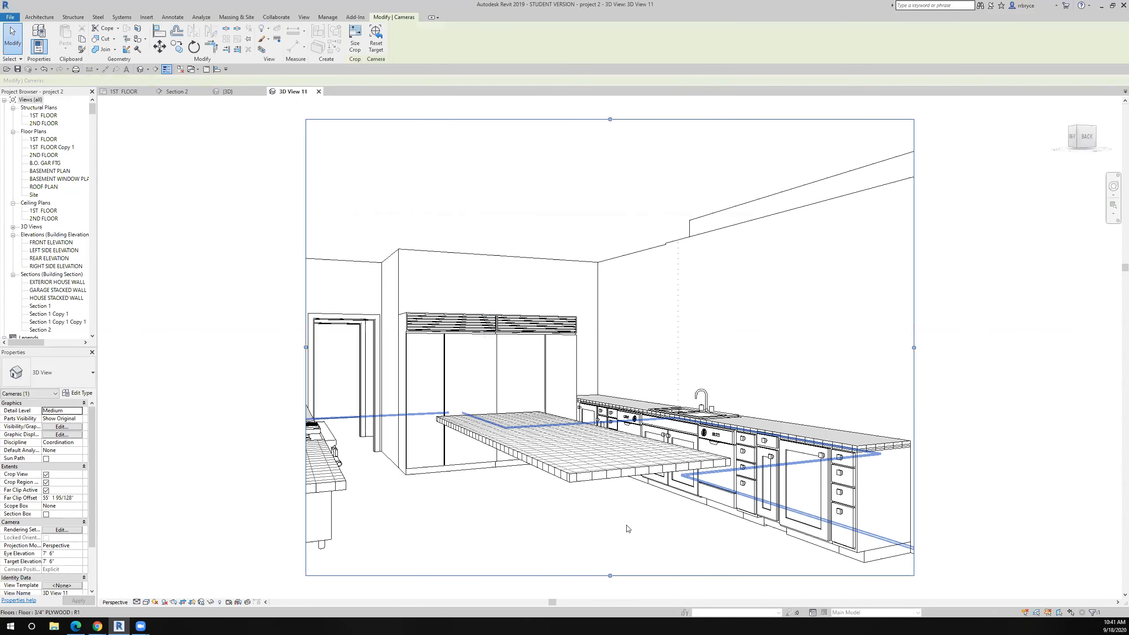
middle_drag(612, 524, 534, 452)
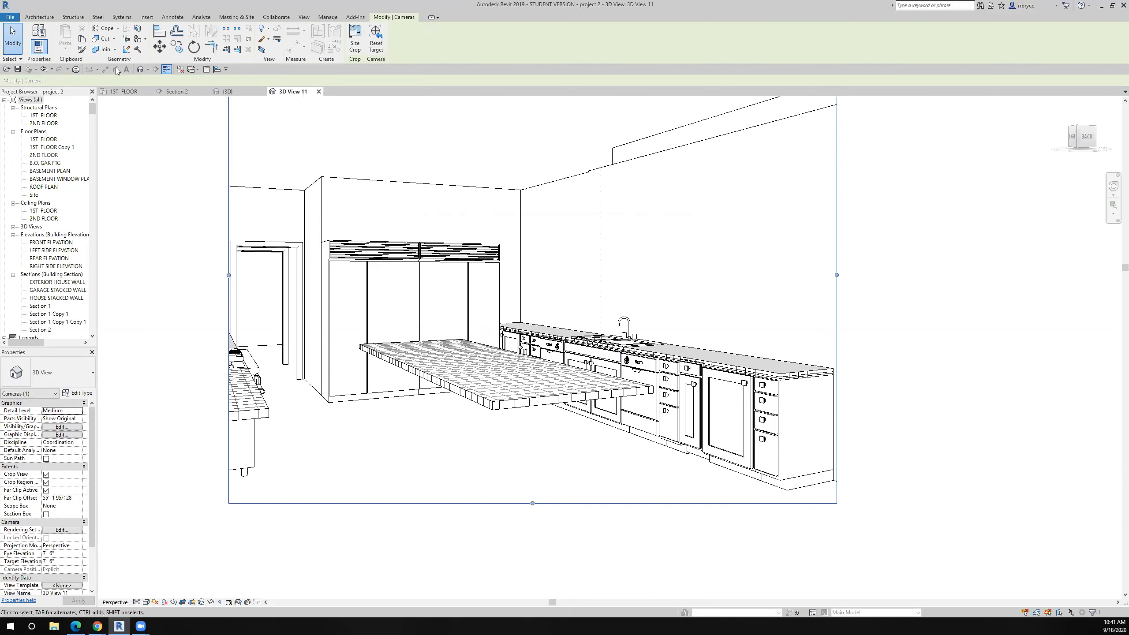
Step: Return to the Section 2 view of the sink wall and clear the camera selection
click(121, 92)
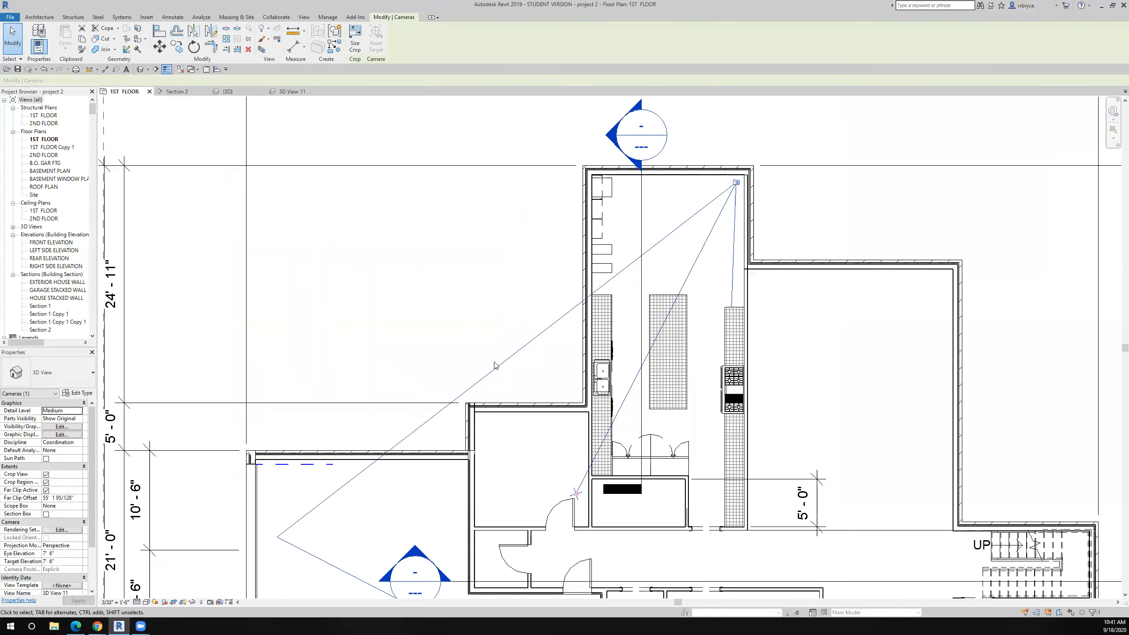
click(177, 91)
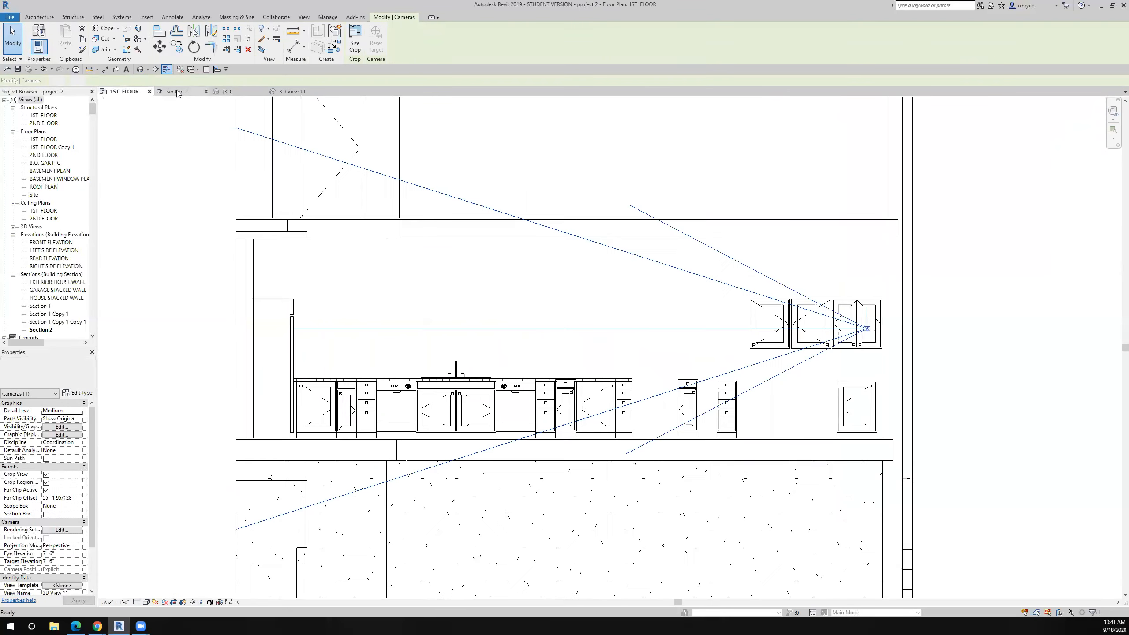
click(973, 483)
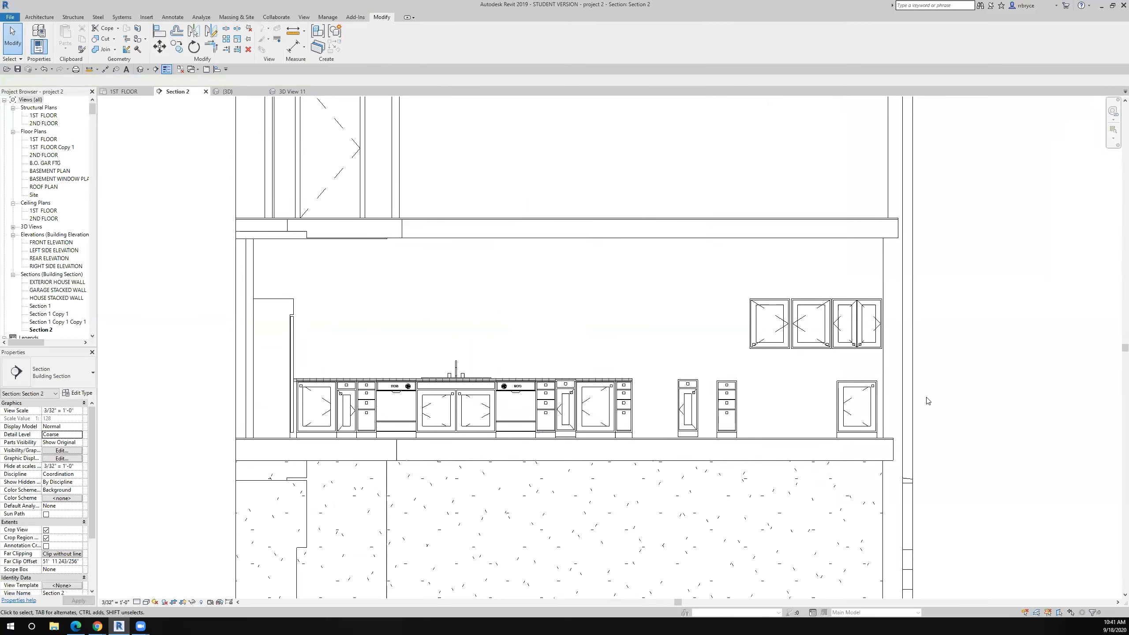
double_click(853, 338)
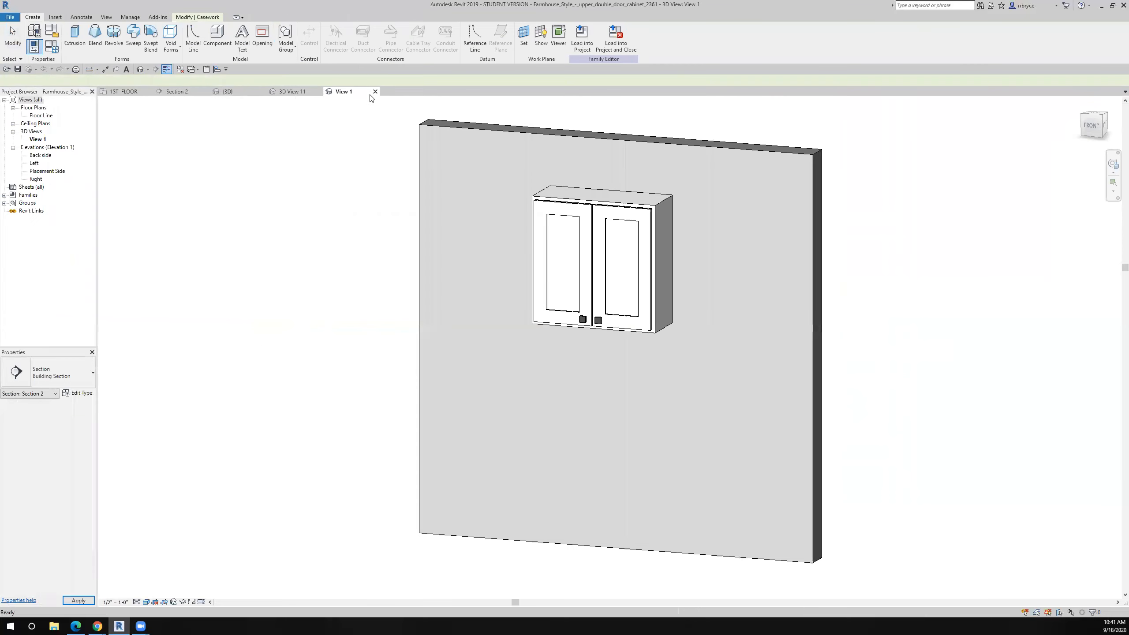
click(375, 92)
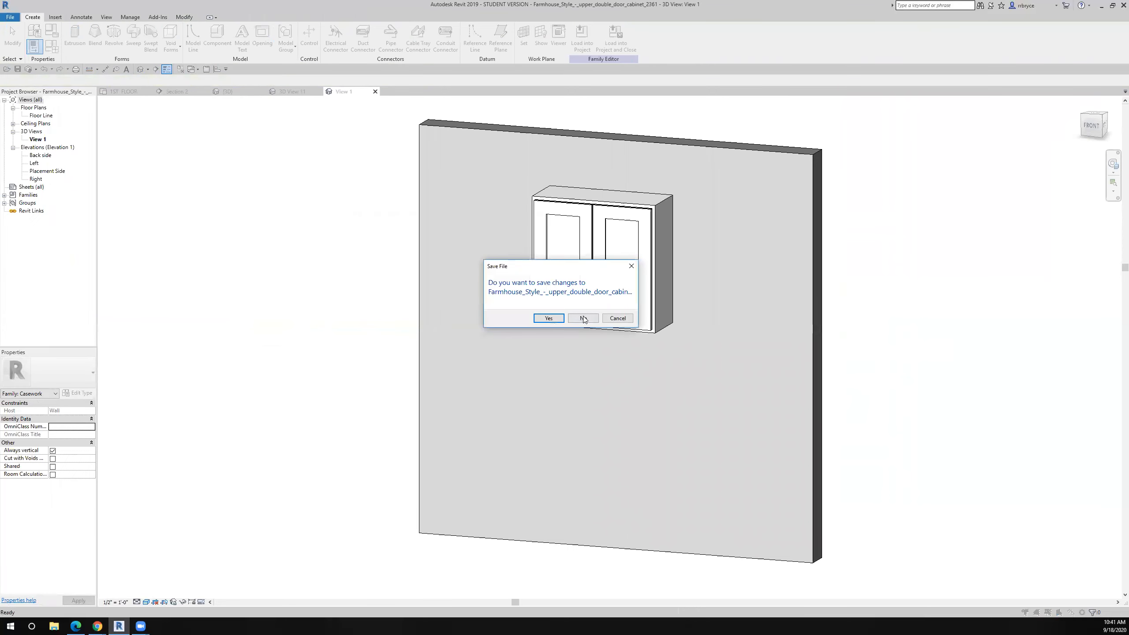
click(583, 319)
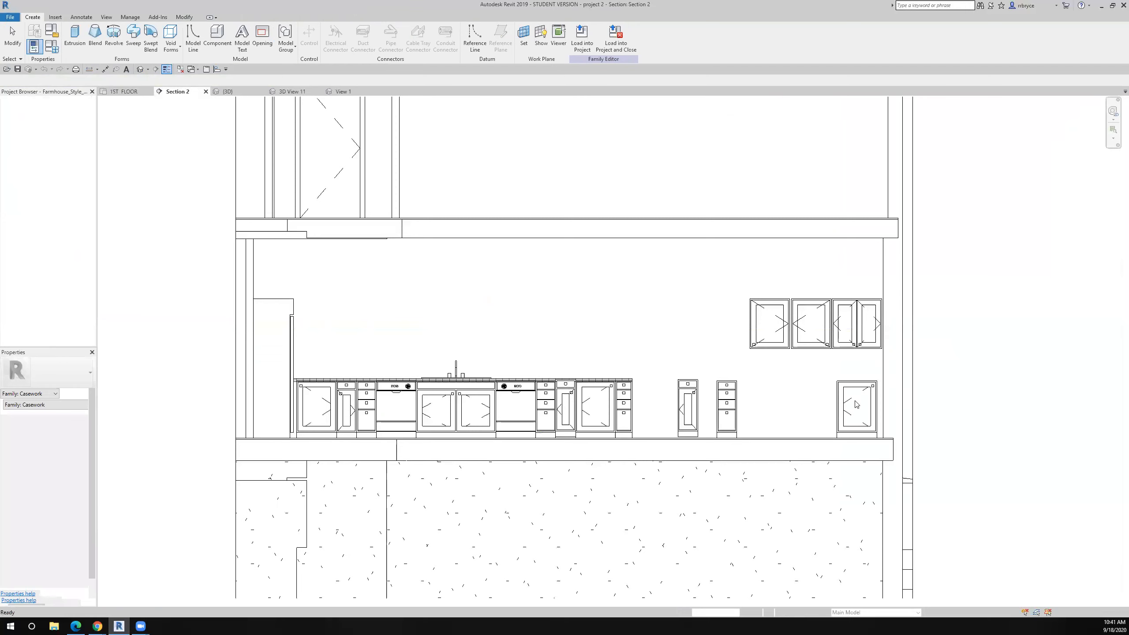
click(854, 342)
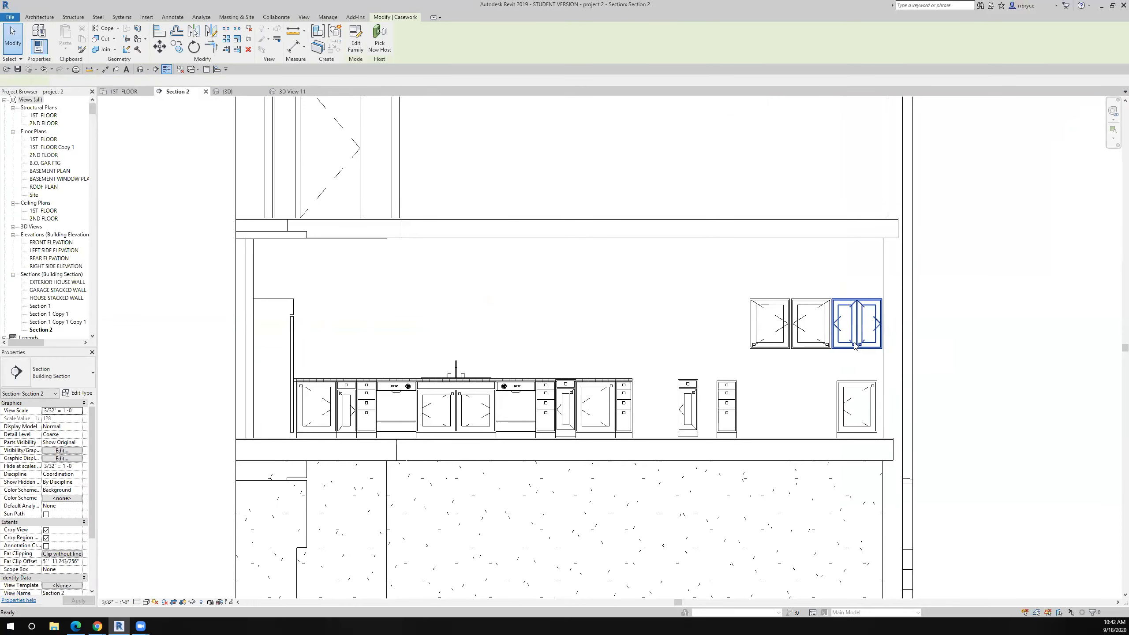
double_click(854, 342)
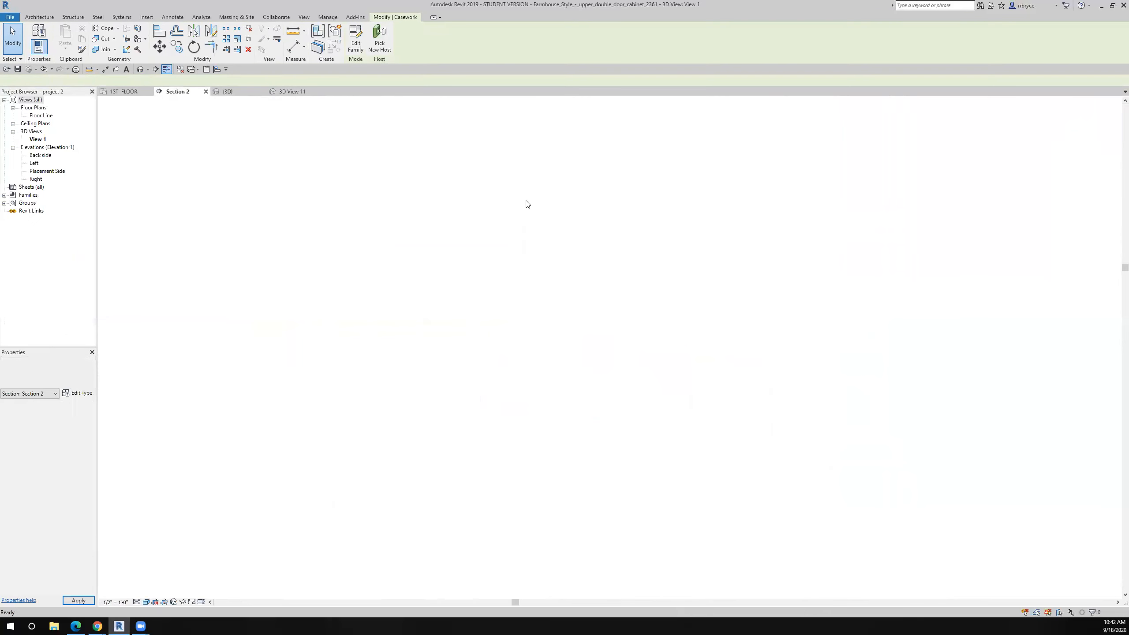
click(375, 92)
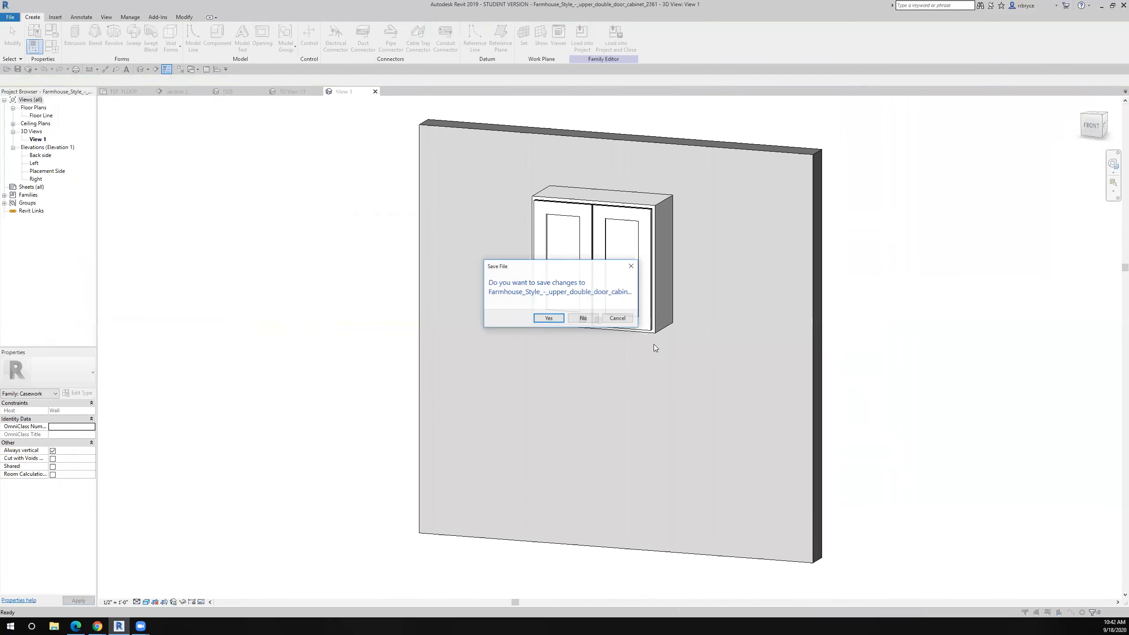
click(583, 318)
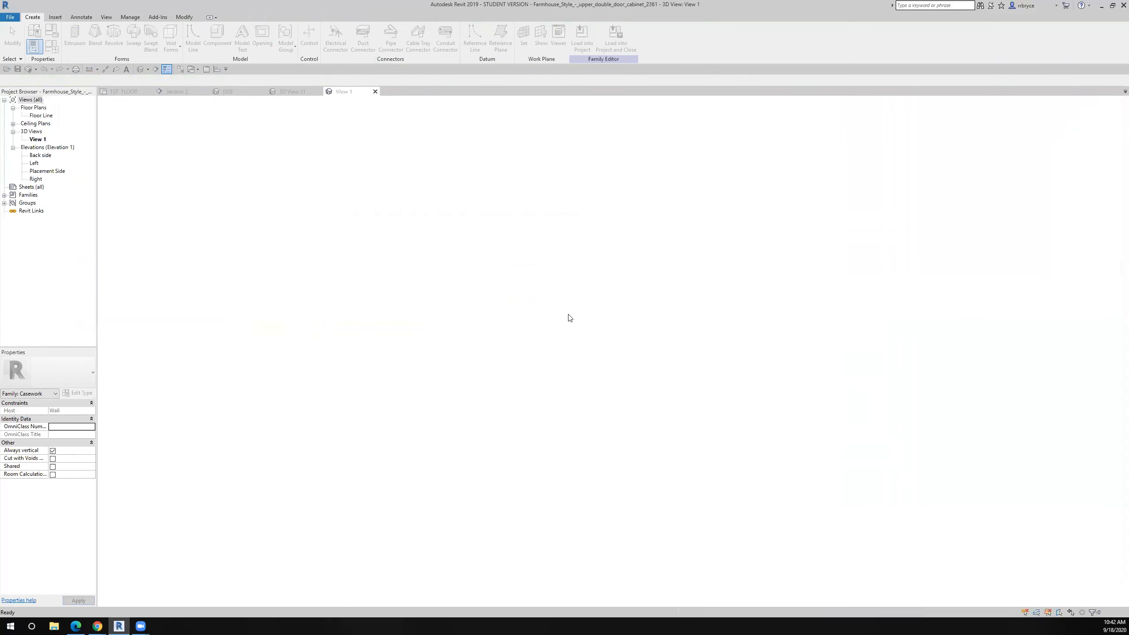
Step: In the 1ST FLOOR plan, copy the 30" upper double-door cabinet from the kitchen's corner along the wall to just beside the sink
click(131, 93)
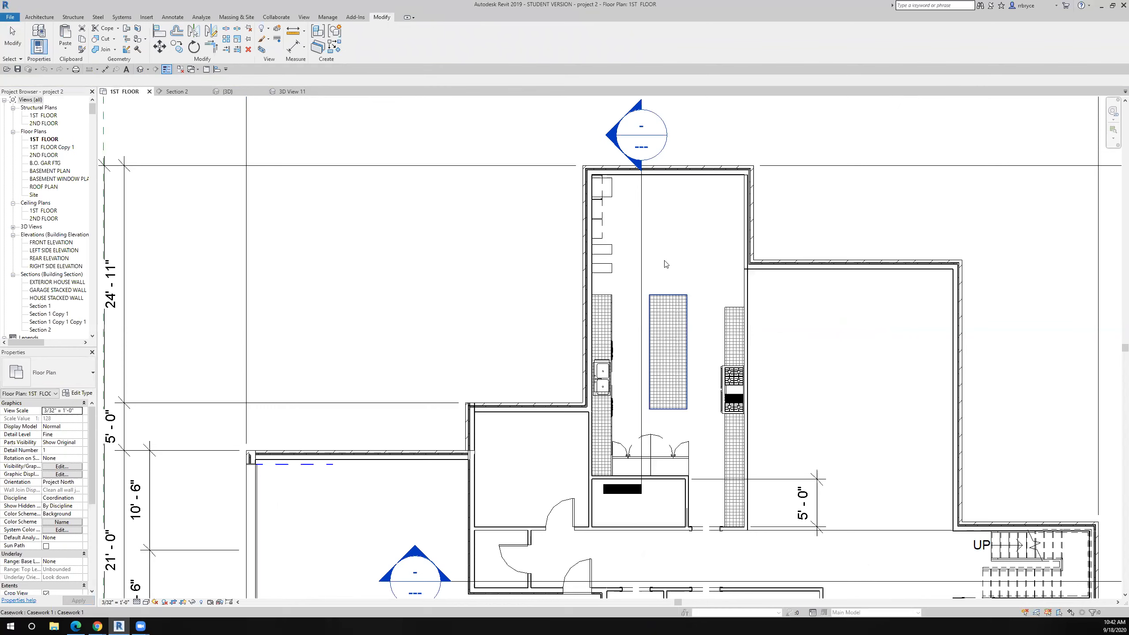
click(603, 193)
double_click(603, 194)
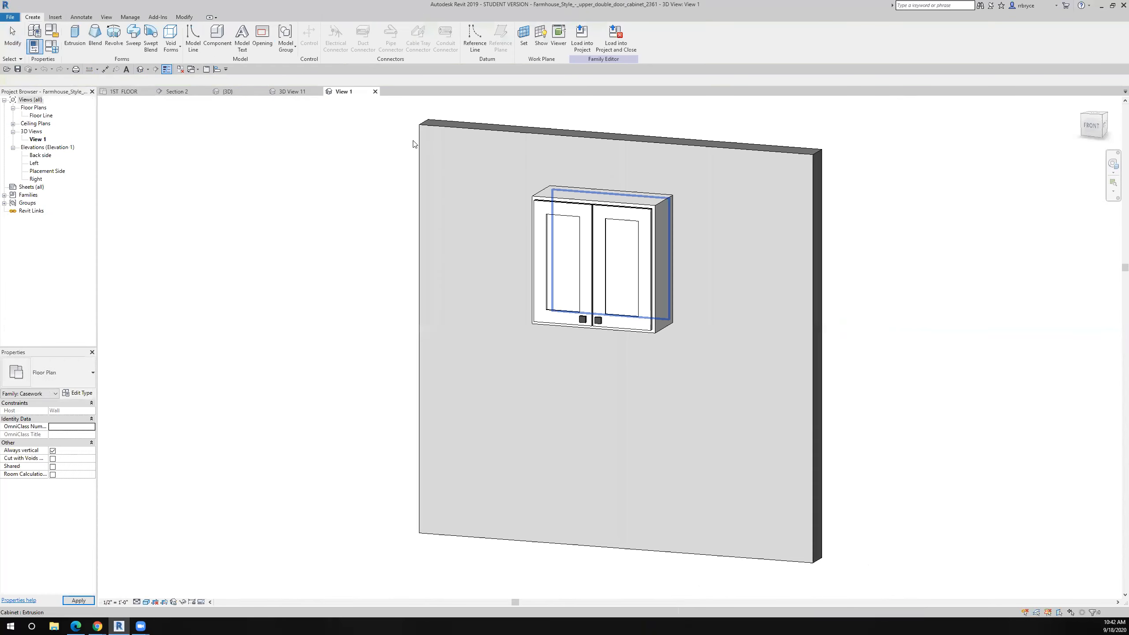
click(375, 92)
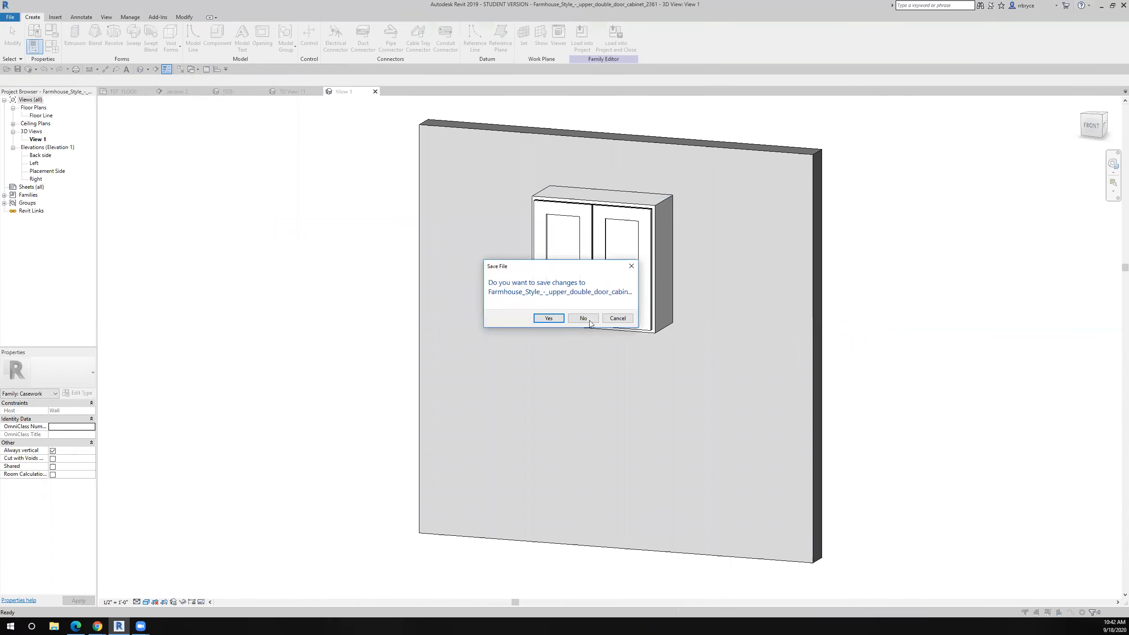
click(577, 321)
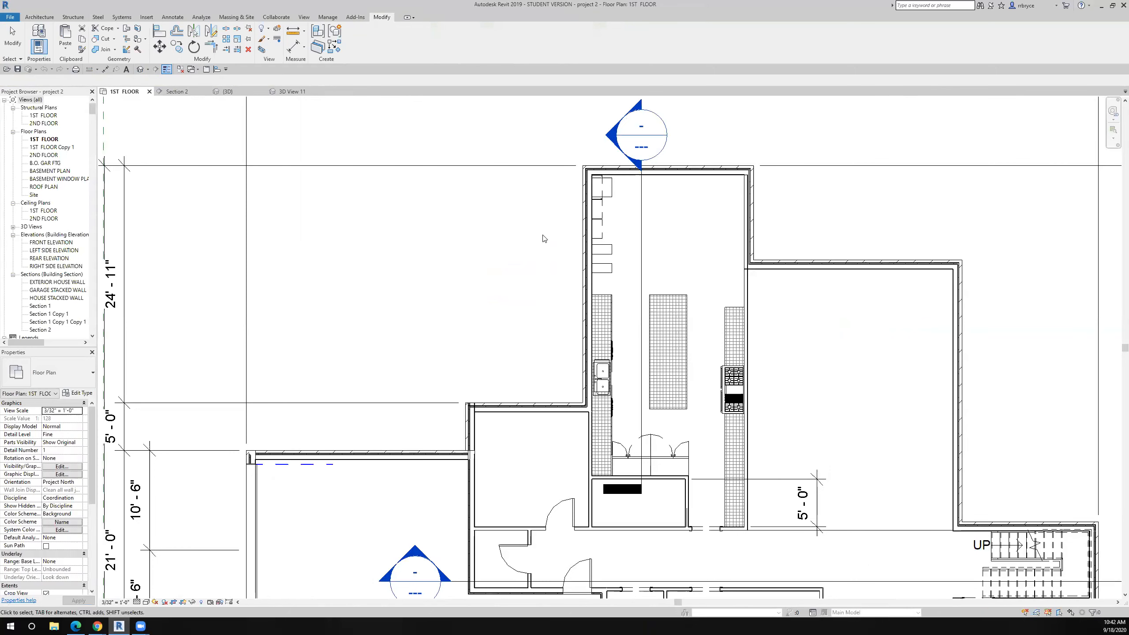
click(603, 167)
click(176, 46)
click(600, 196)
click(603, 332)
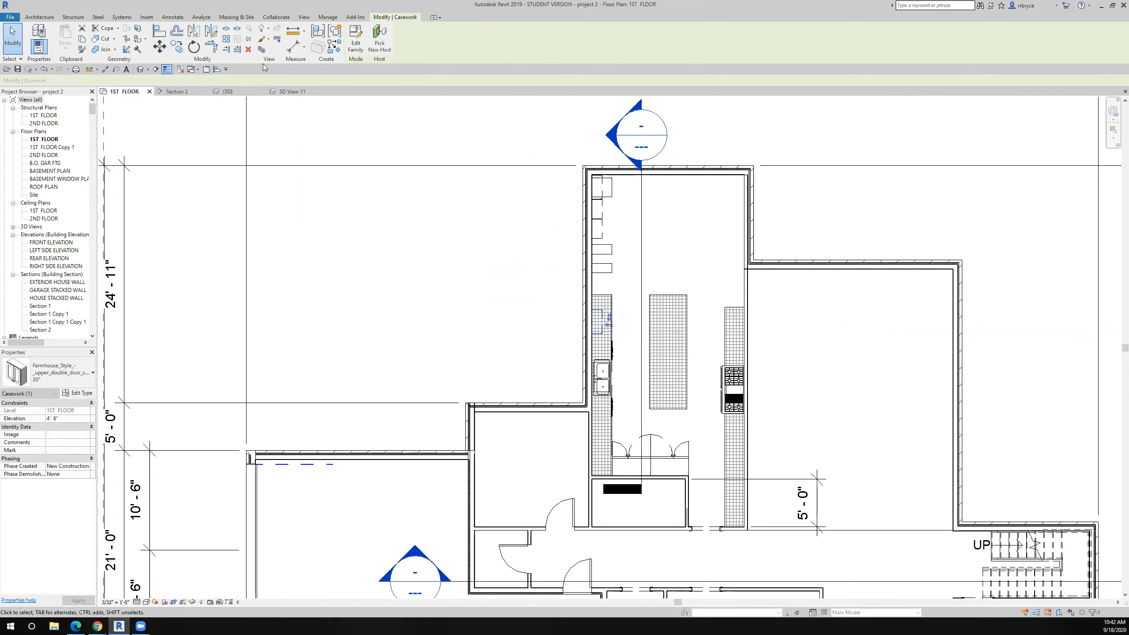
Step: In Section 2, align the copied upper double-door cabinet's sink-side edge with the joint between the sink cabinet and the adjacent dishwasher
click(187, 91)
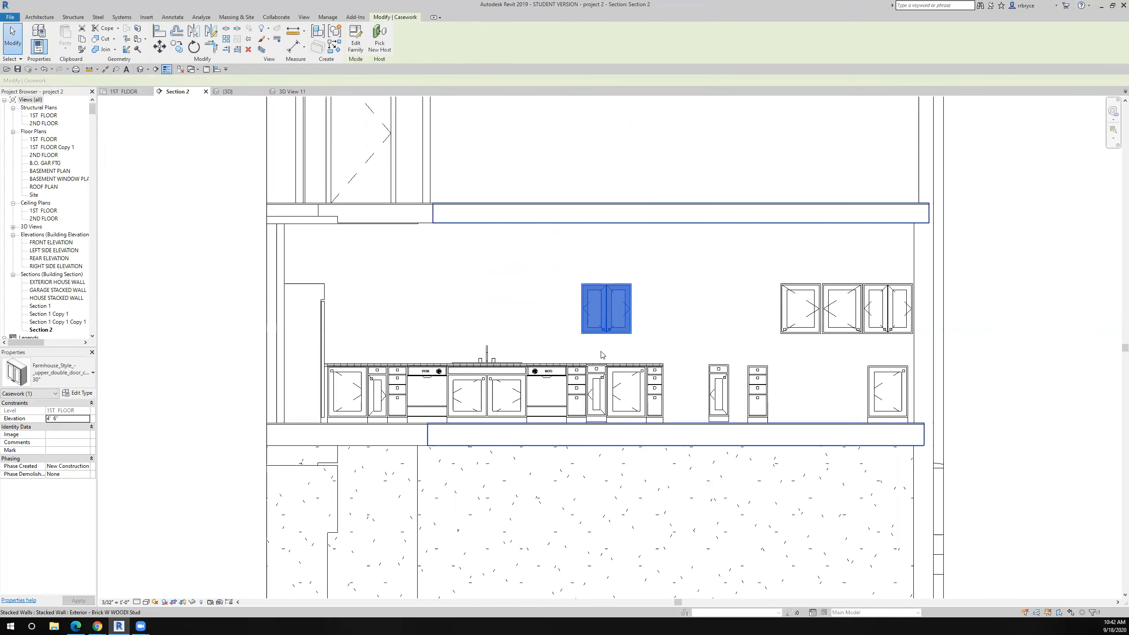
scroll(509, 396, up, 2)
click(158, 31)
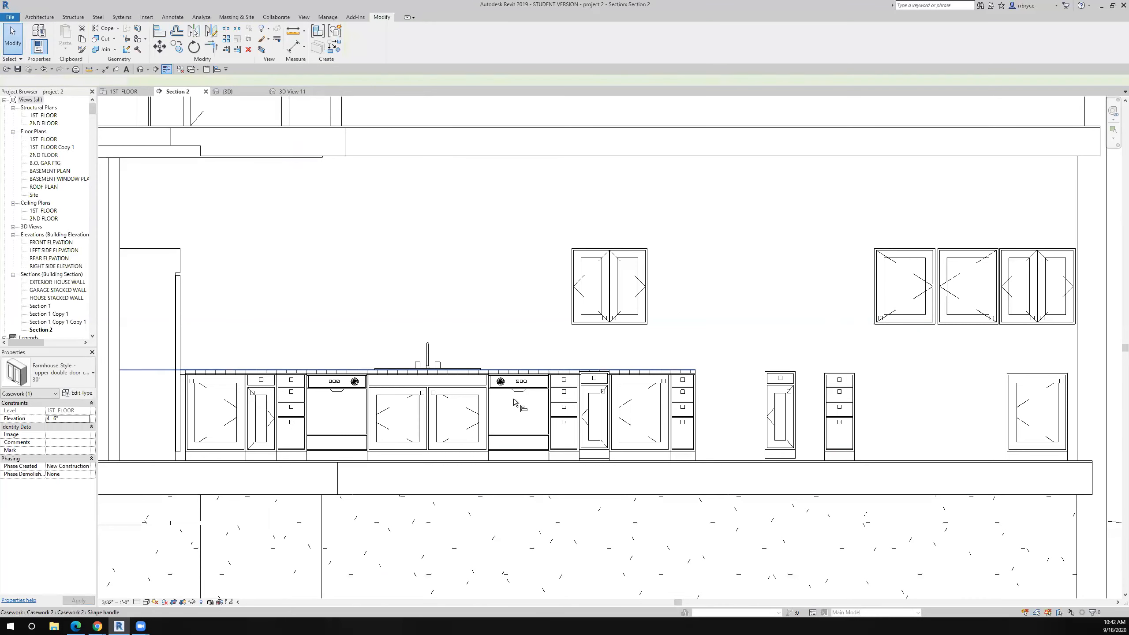
click(518, 326)
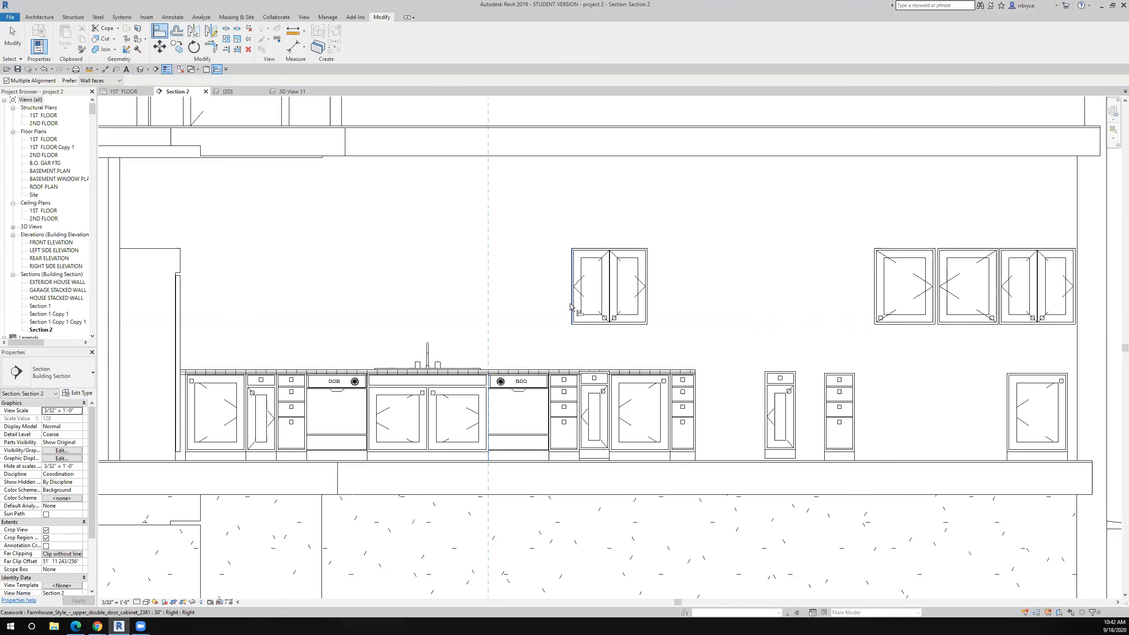
click(572, 307)
scroll(558, 308, down, 1)
scroll(558, 308, down, 1)
key(Escape)
key(Escape)
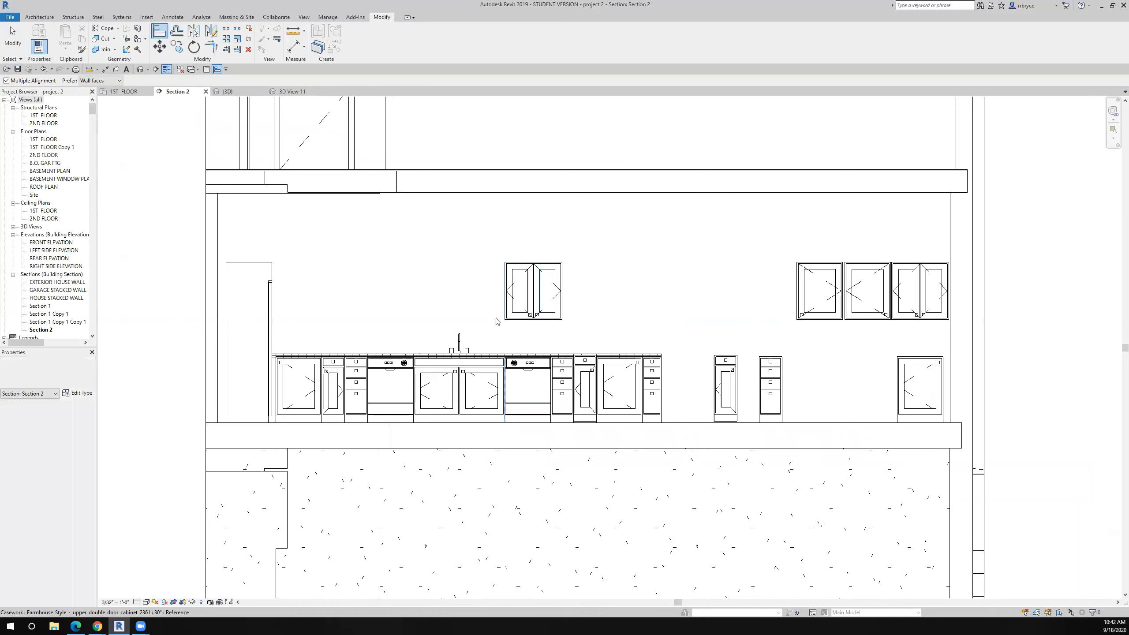
click(496, 329)
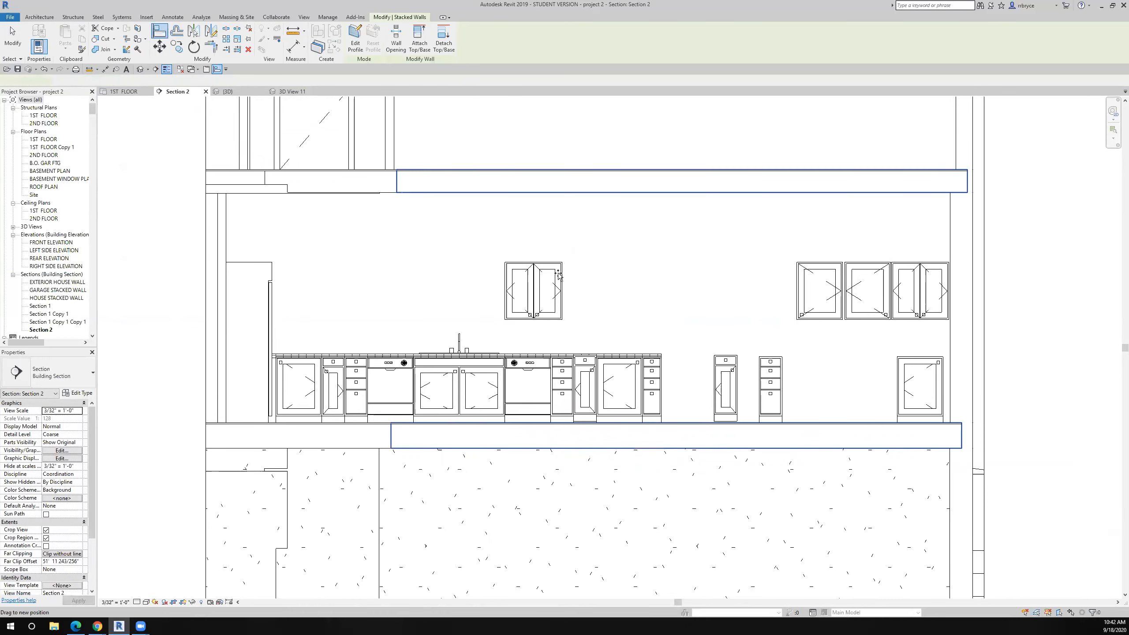
drag(558, 272, 623, 273)
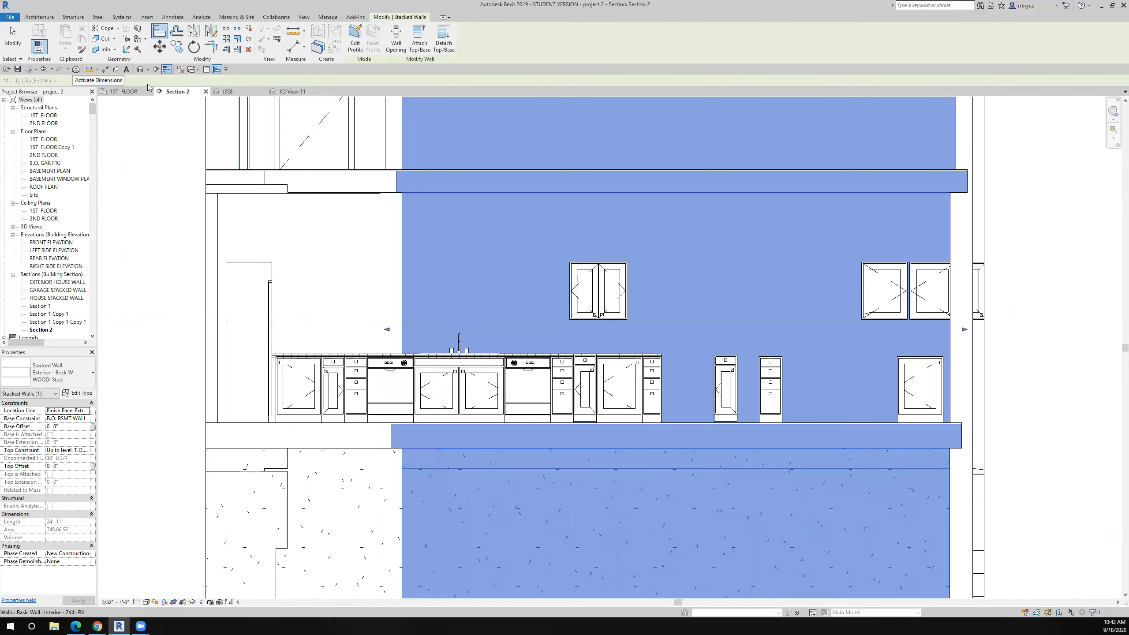
click(44, 69)
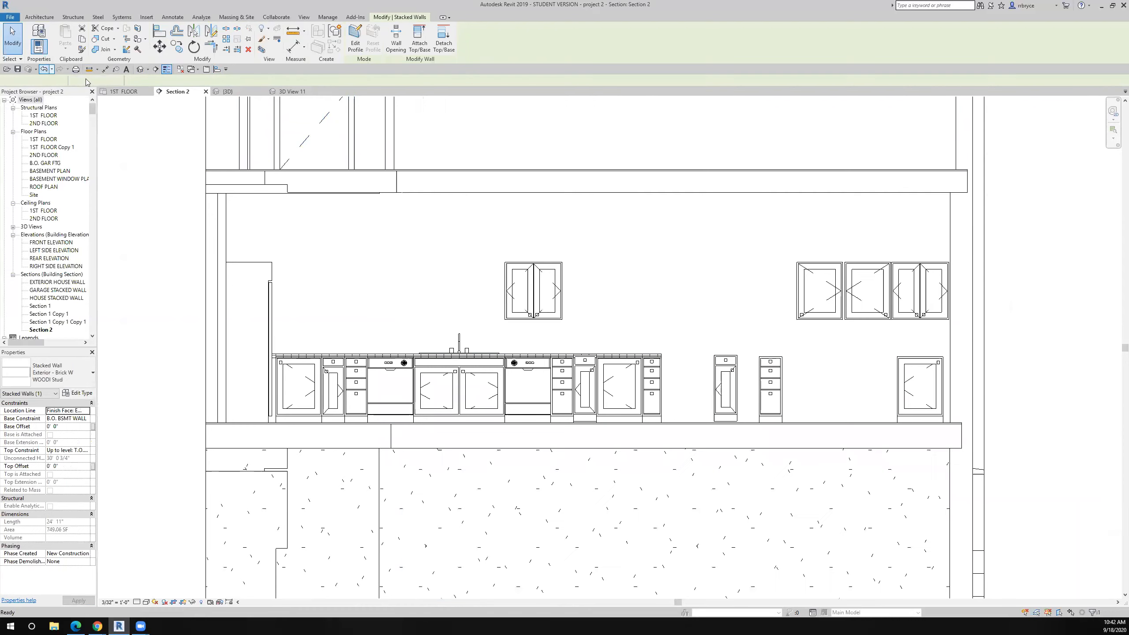
Step: In the 1ST FLOOR plan, mirror a copy of the 30" upper double-door cabinet about the sink's centreline
click(129, 91)
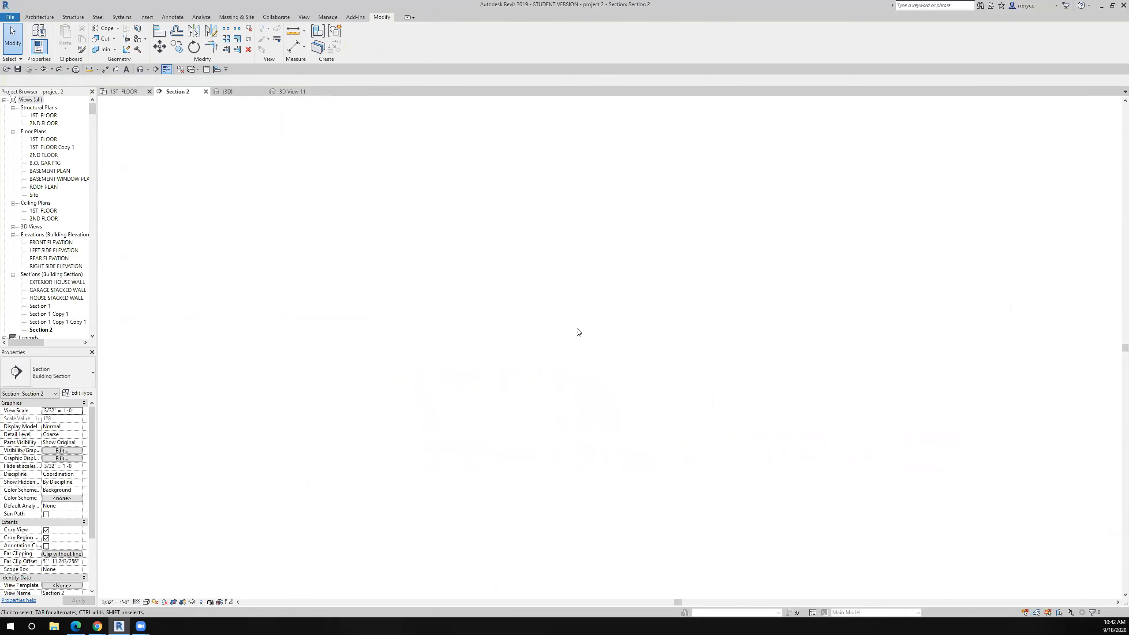
scroll(585, 365, up, 4)
scroll(577, 363, up, 1)
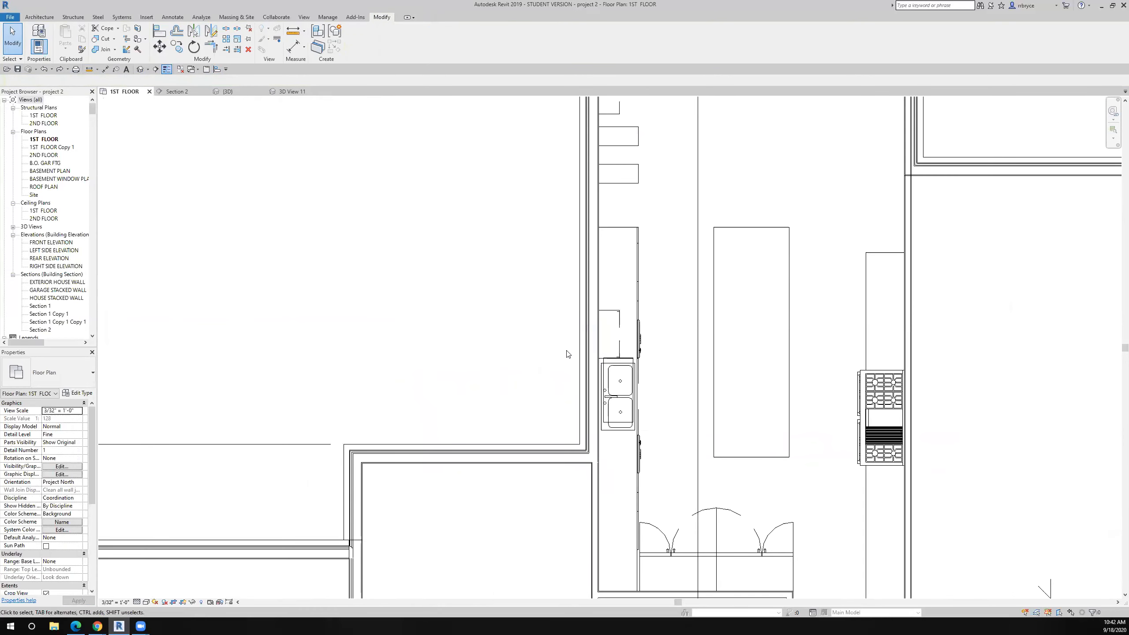
click(620, 301)
click(193, 30)
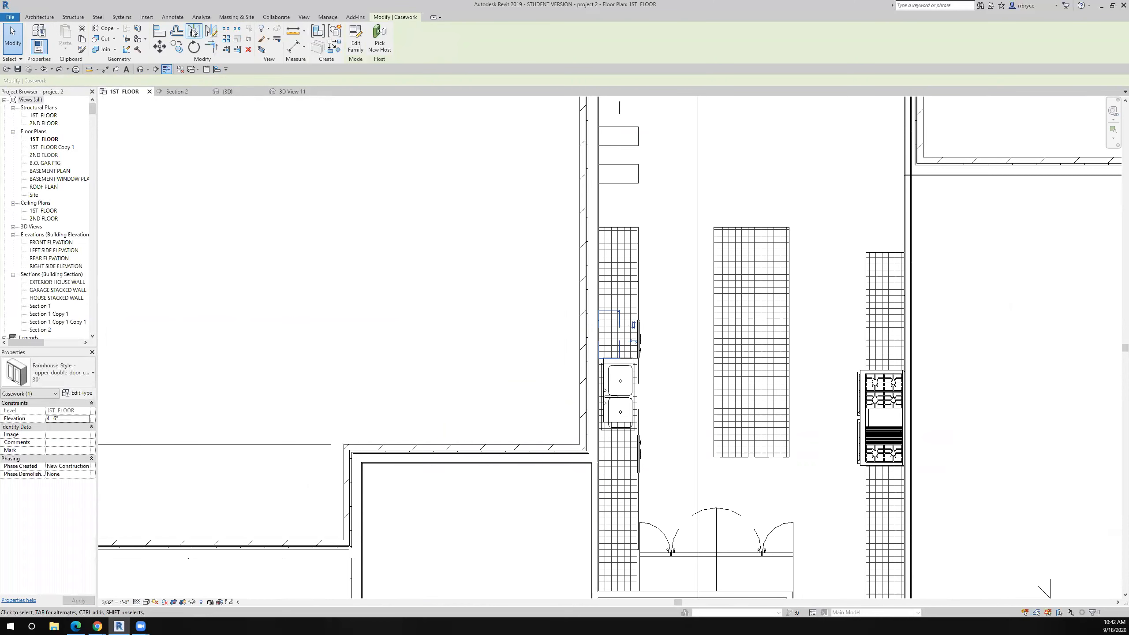
scroll(620, 399, up, 6)
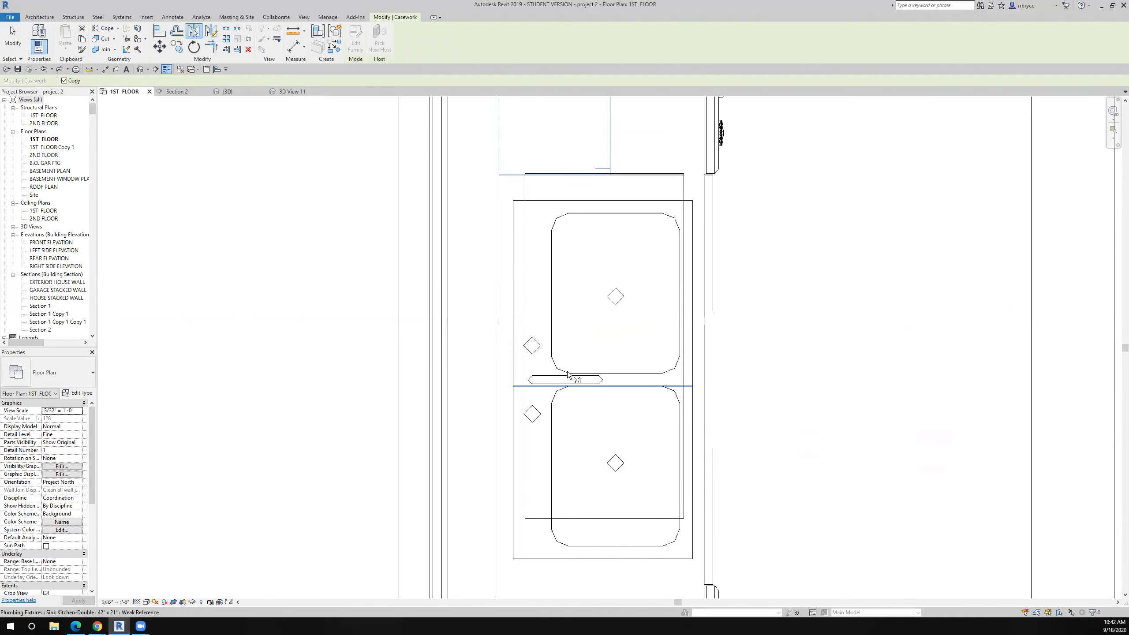
click(572, 378)
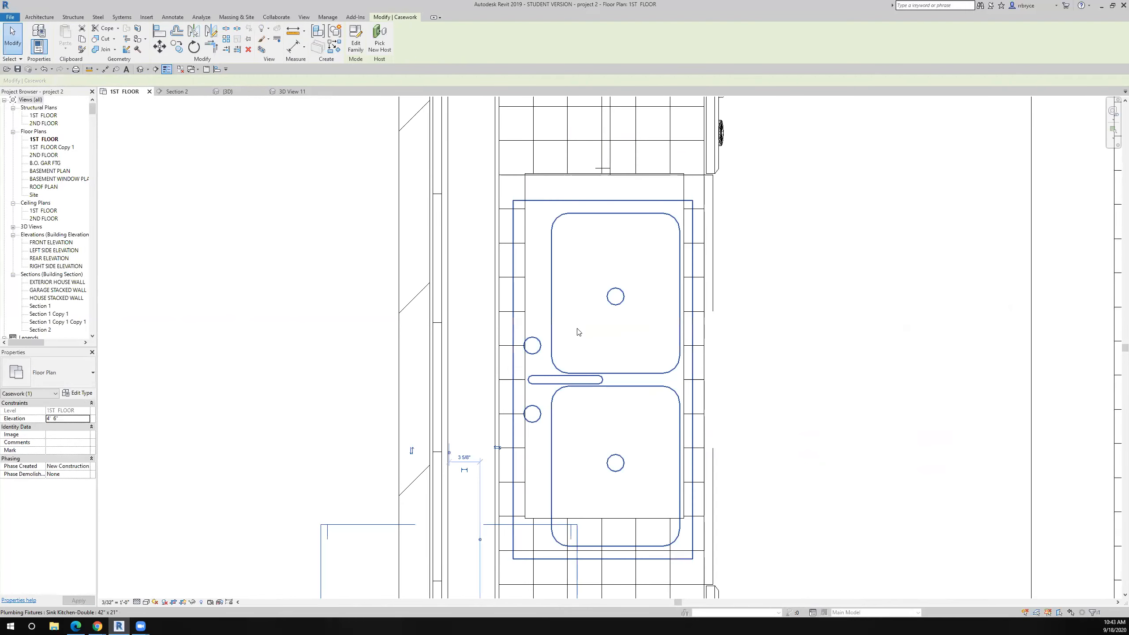
scroll(578, 332, down, 6)
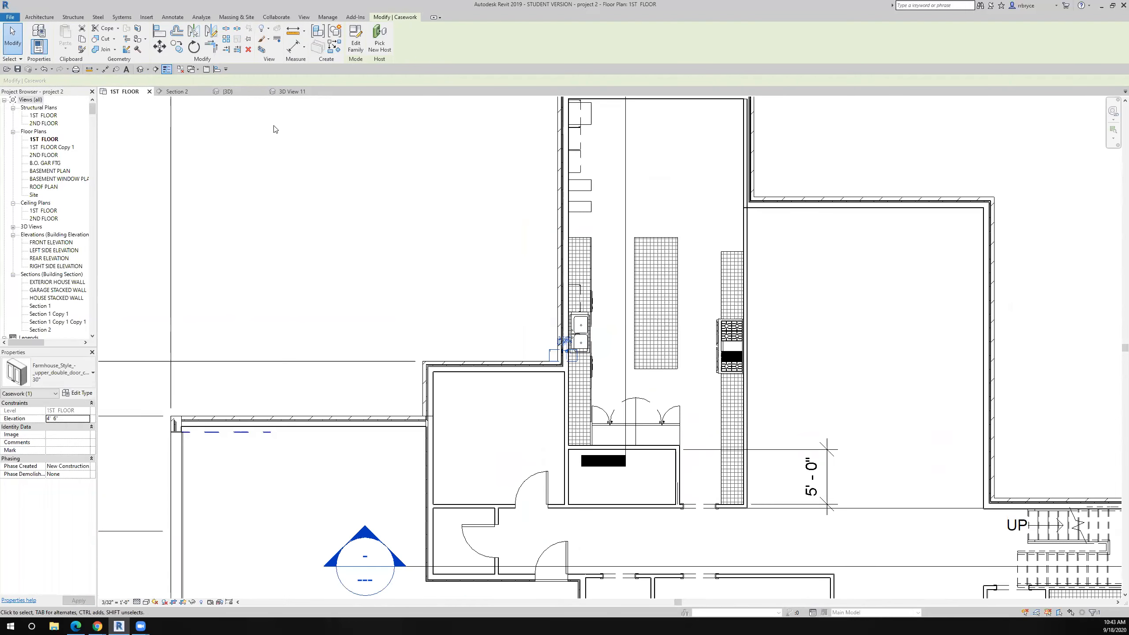
Step: Close the default 3D view, place a camera at the kitchen corner aimed diagonally across the sink wall, and return to the 1ST FLOOR plan
click(241, 90)
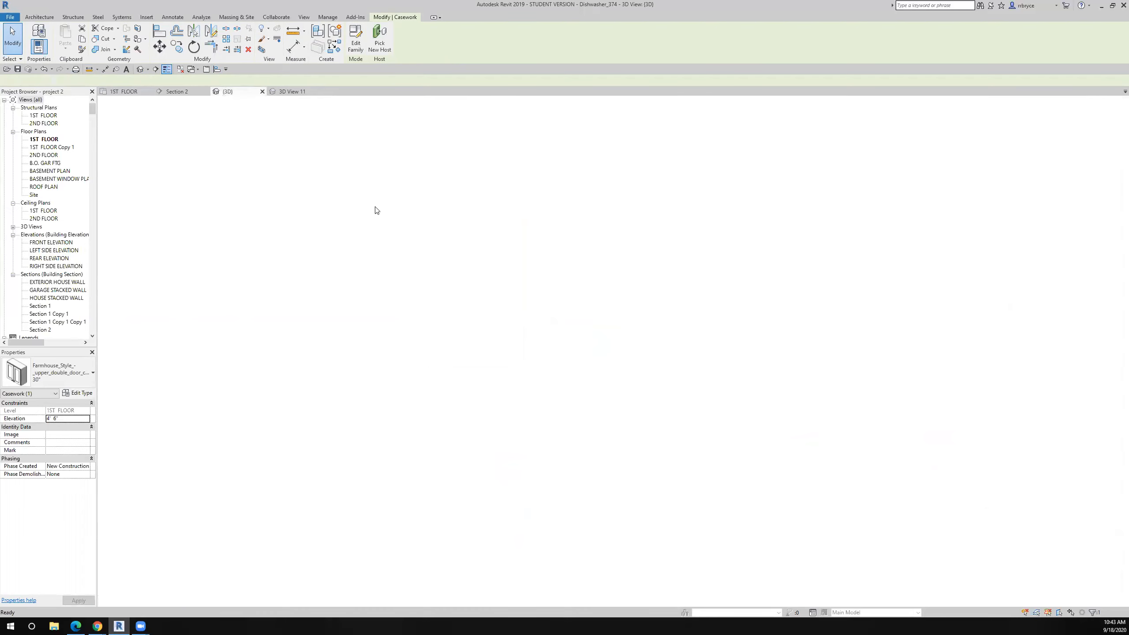
click(262, 92)
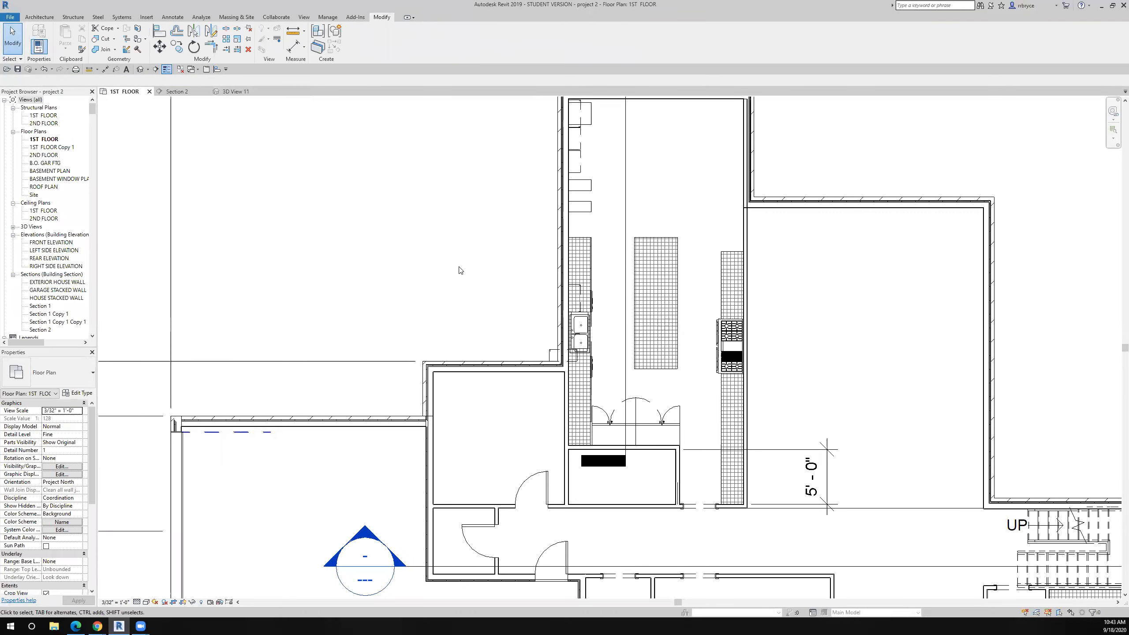
scroll(460, 269, down, 3)
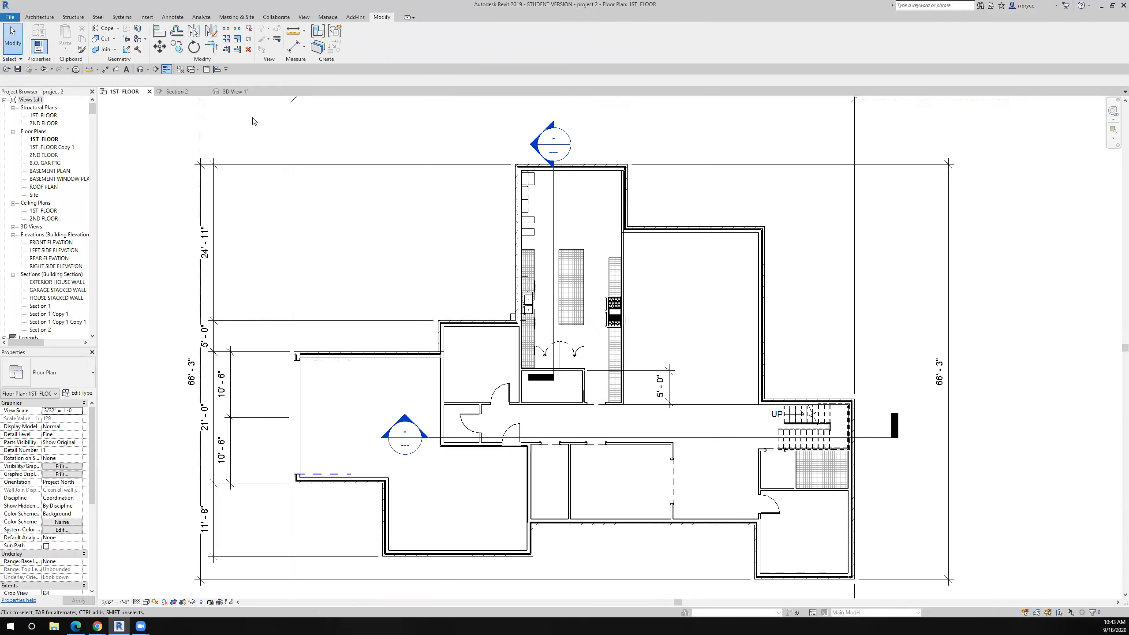
click(148, 69)
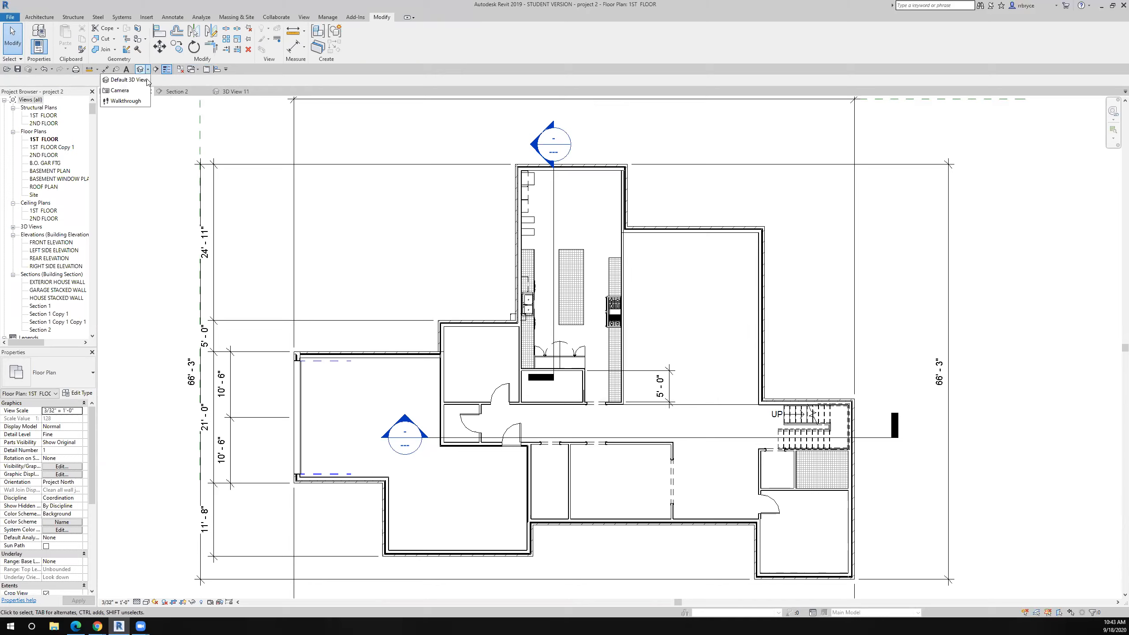
click(117, 90)
click(614, 180)
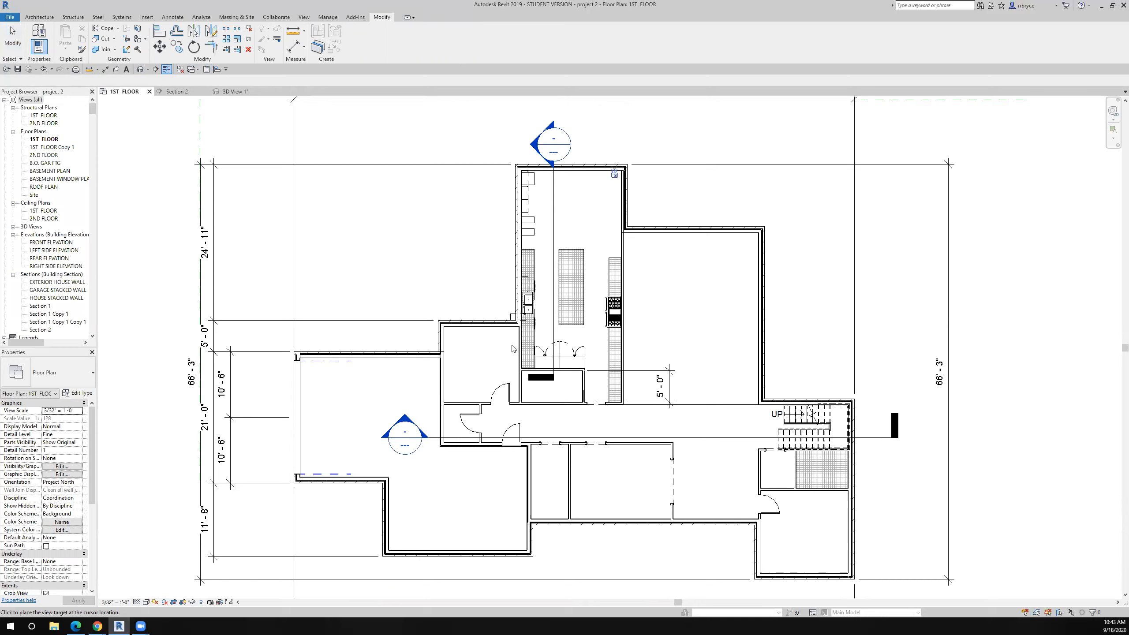
click(514, 350)
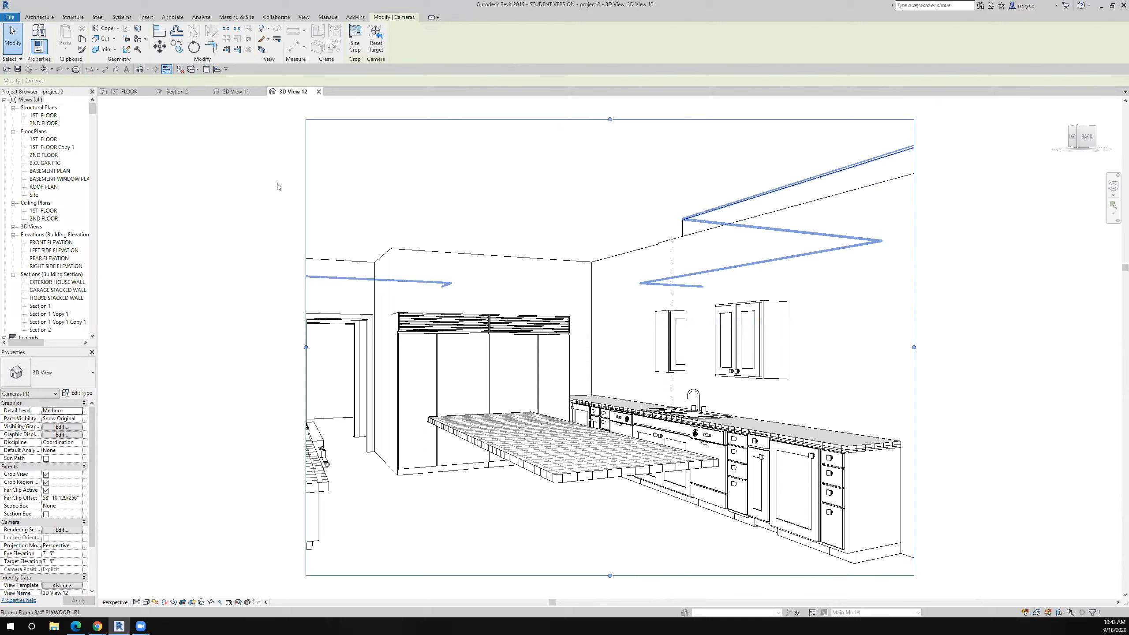
click(122, 92)
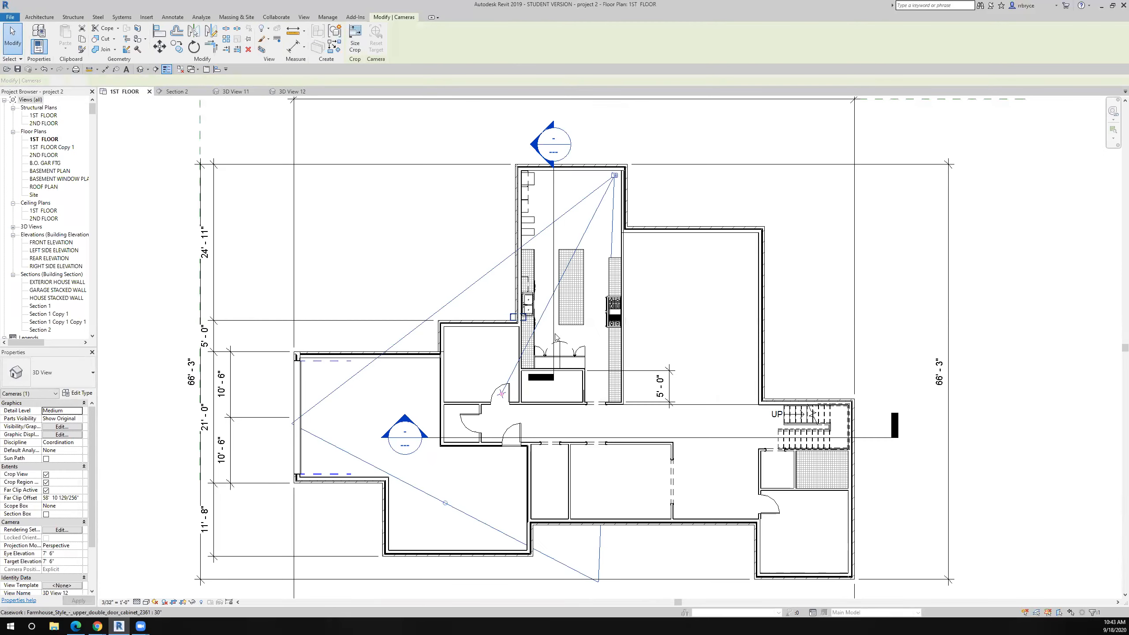
scroll(529, 315, up, 5)
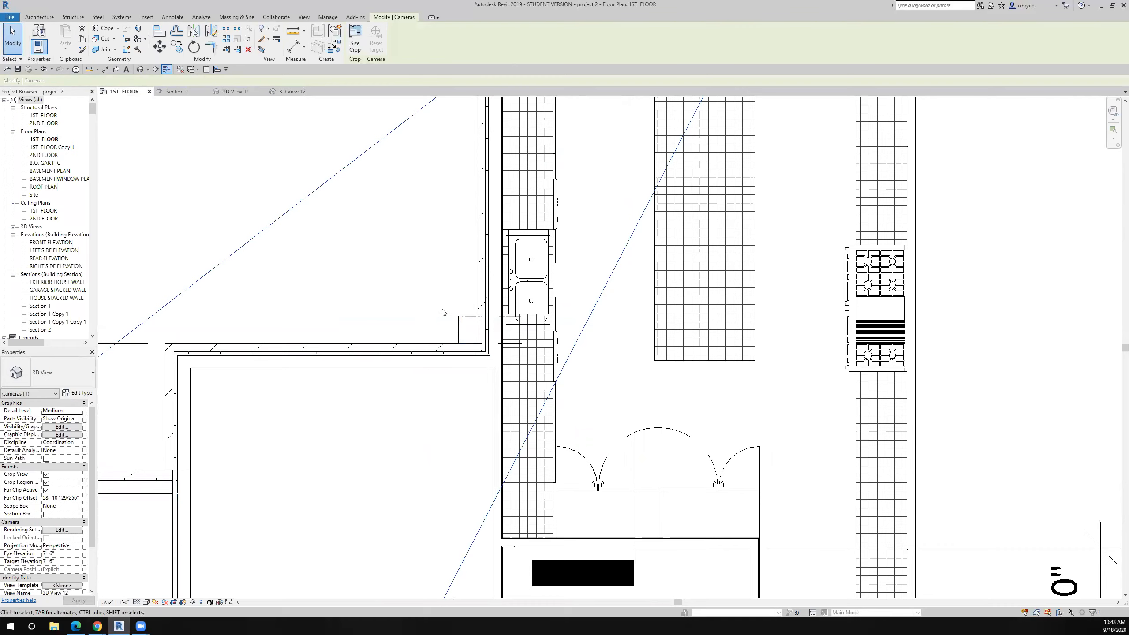
click(460, 324)
double_click(460, 324)
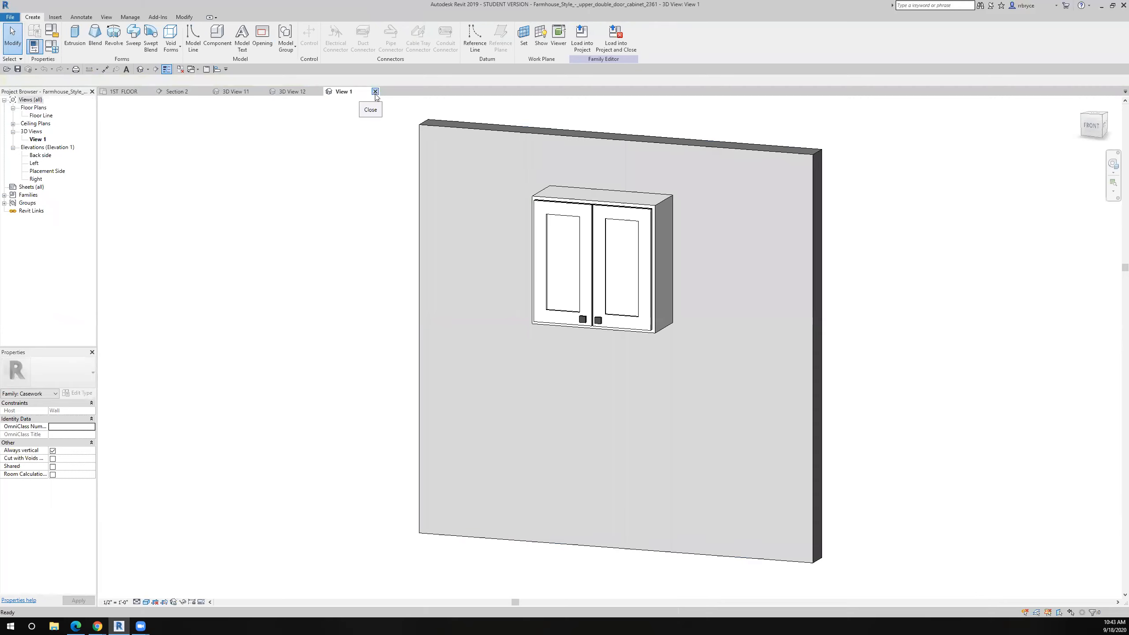
click(375, 91)
click(582, 318)
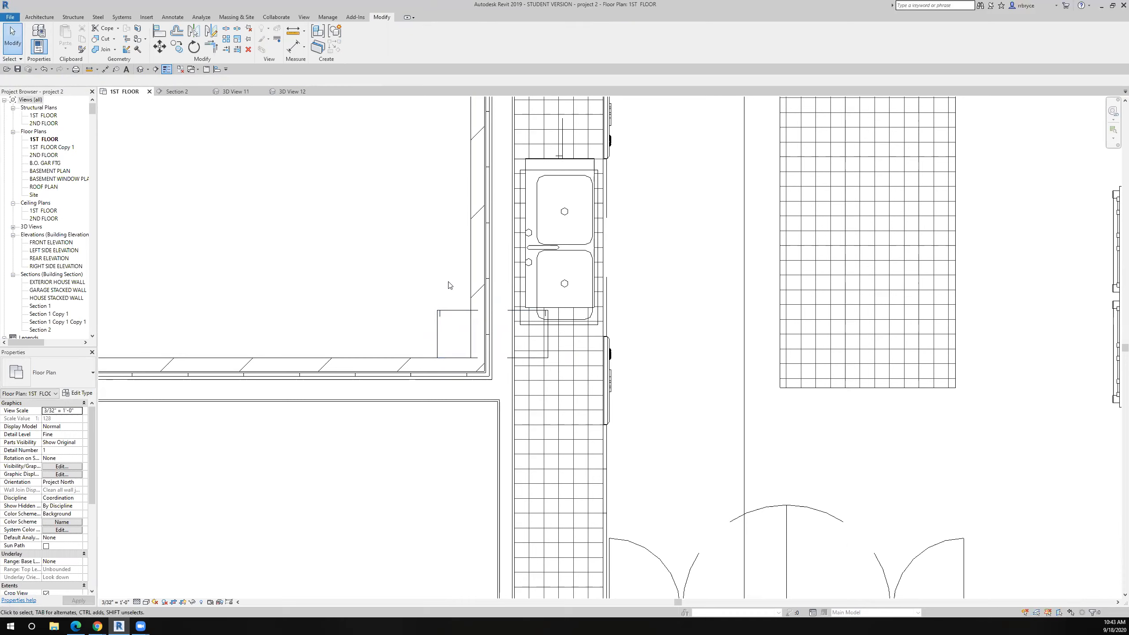
Step: Try to rotate the mirrored upper double-door cabinet about its centre so it faces away from the sink wall
click(428, 320)
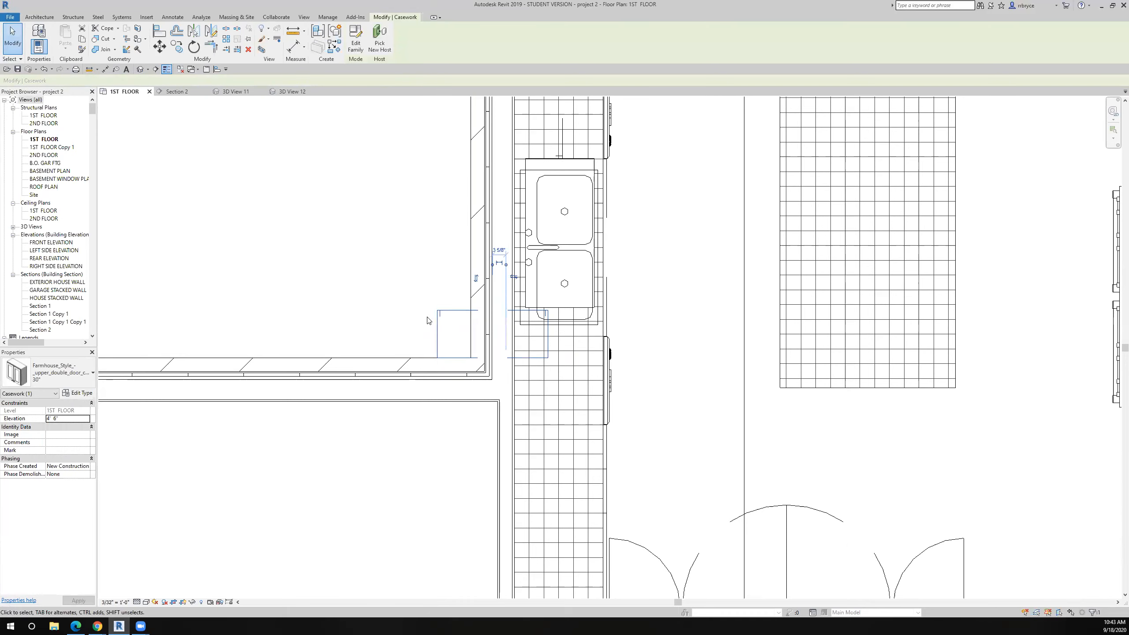
click(194, 47)
click(640, 297)
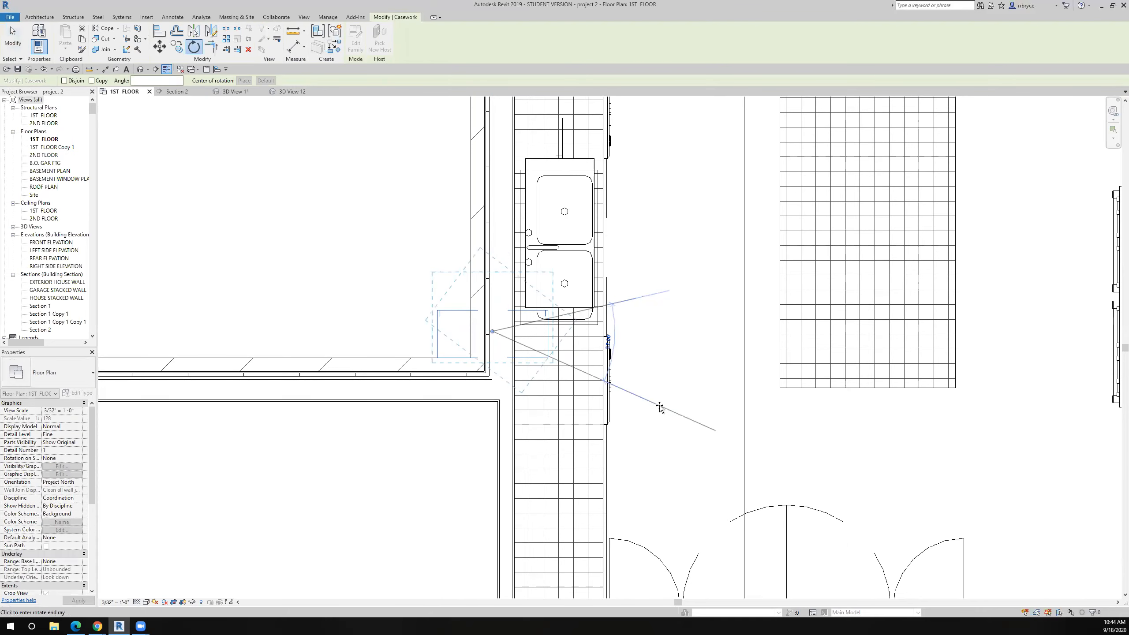
click(660, 405)
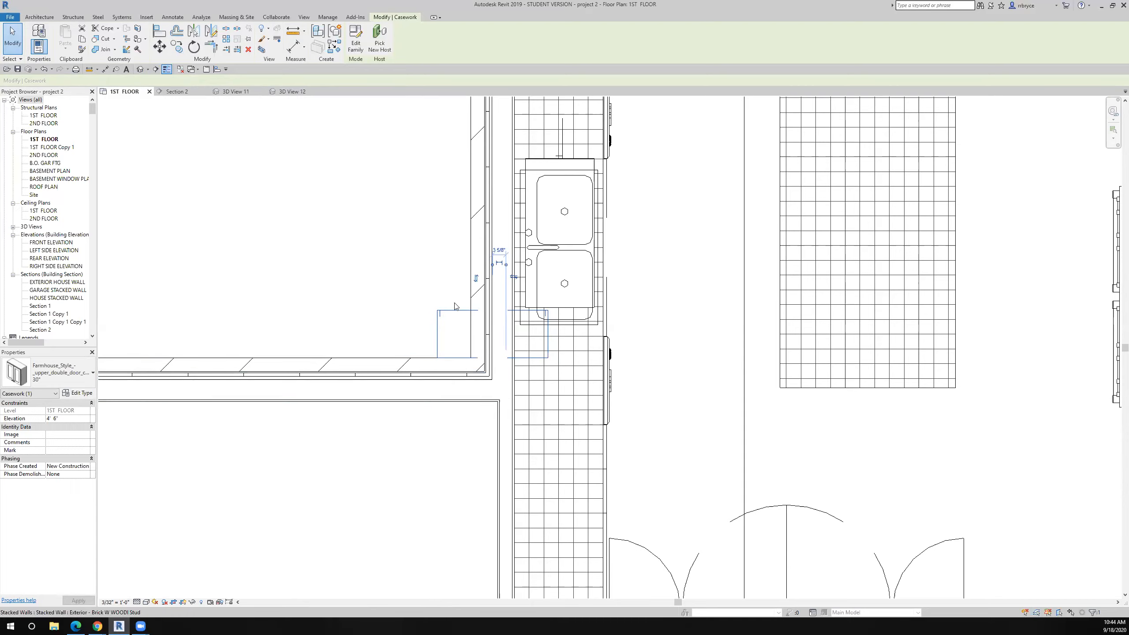
Step: Rehost the mirrored upper double-door cabinet onto the interior sink wall near the sink's unoccupied side, leaving its family unsaved
click(379, 38)
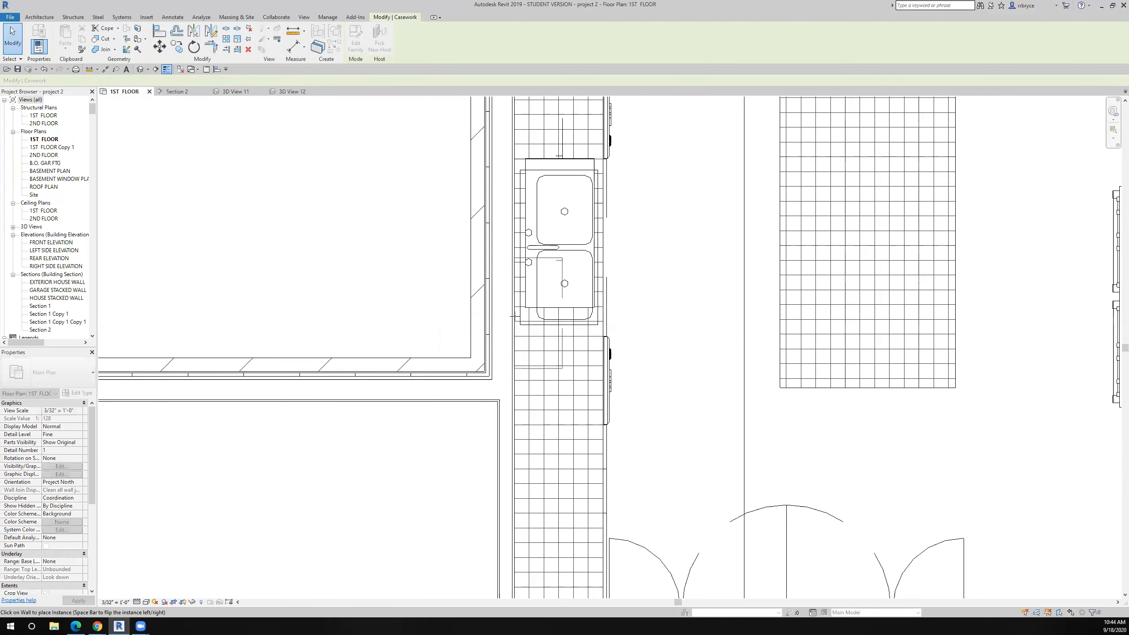
click(512, 332)
double_click(512, 333)
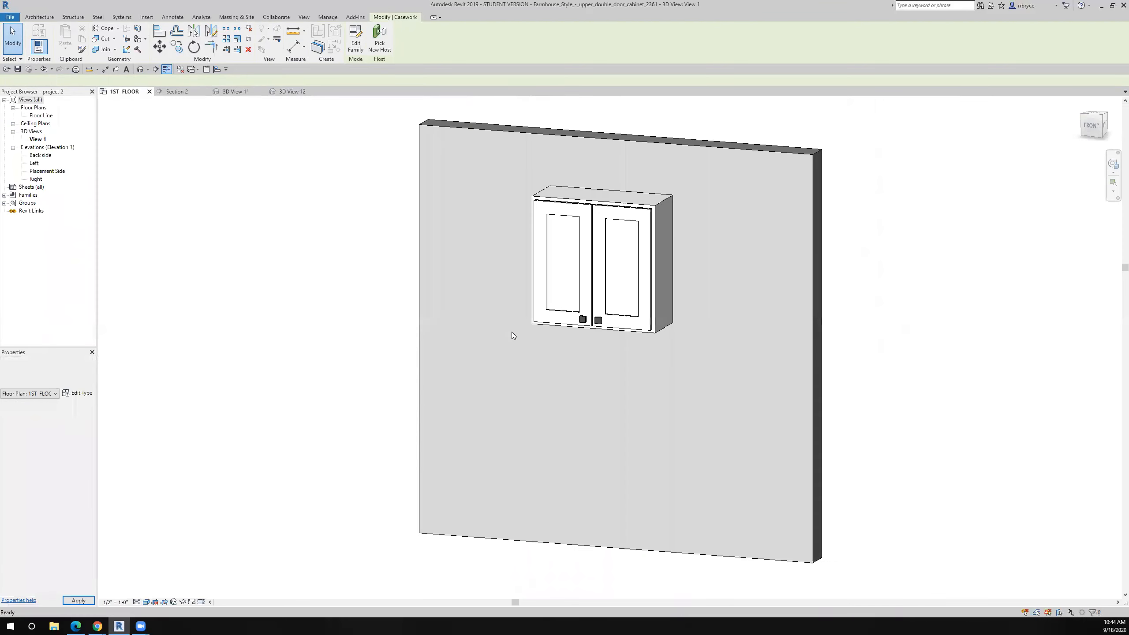
click(375, 91)
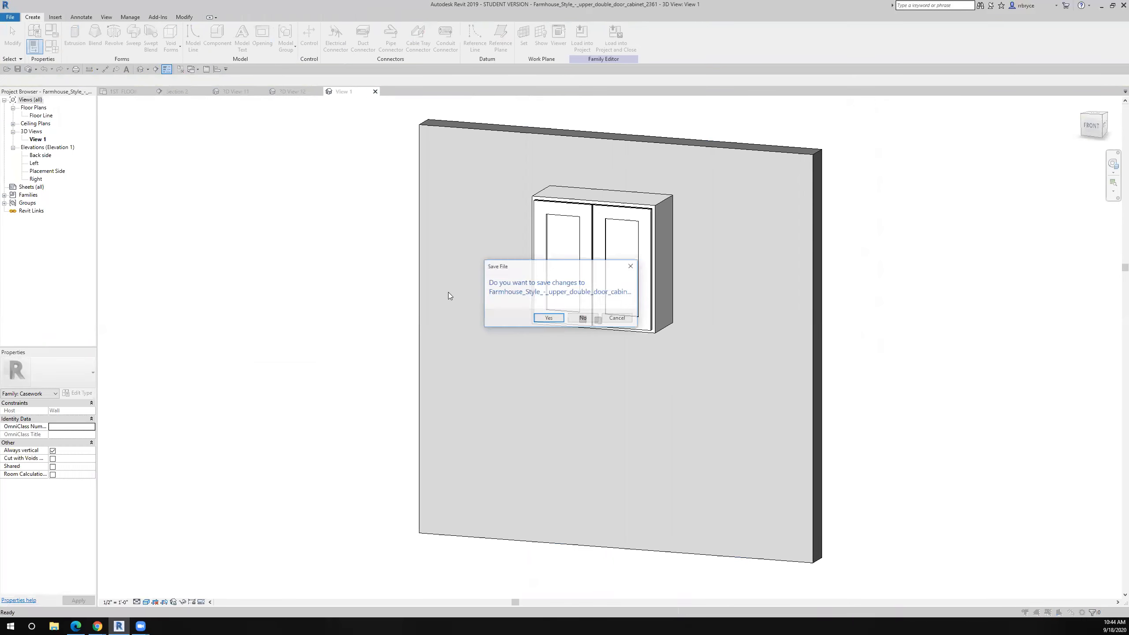
click(587, 317)
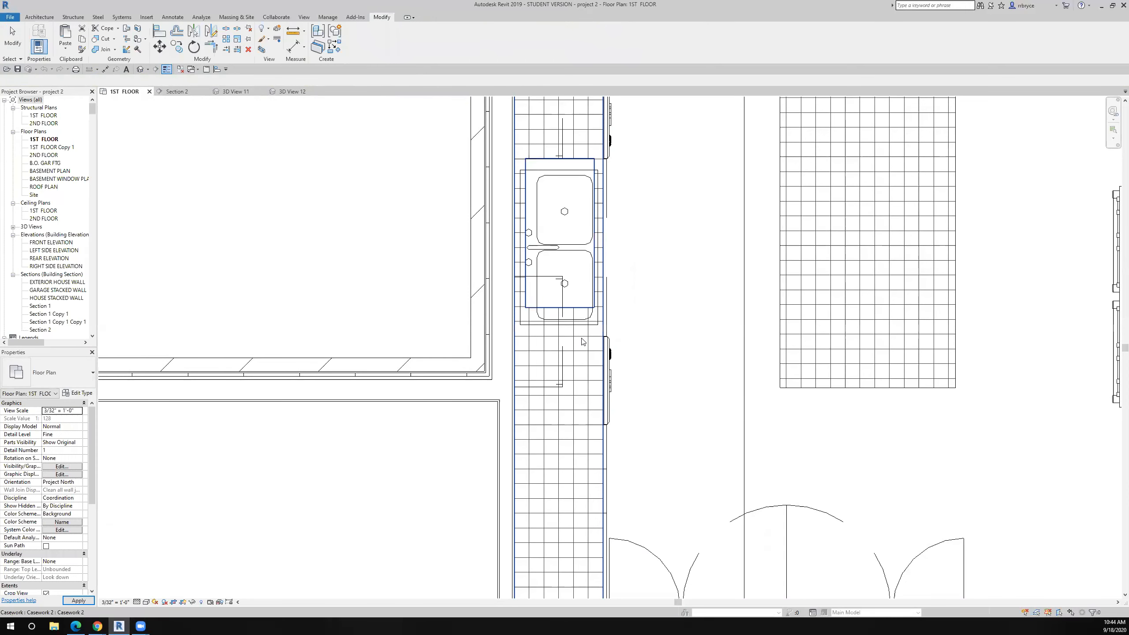
Step: In Section 2, align the rehosted upper cabinet's sink-side edge with the joint between the sink cabinet and the dishwasher beneath it
scroll(583, 341, down, 4)
click(176, 91)
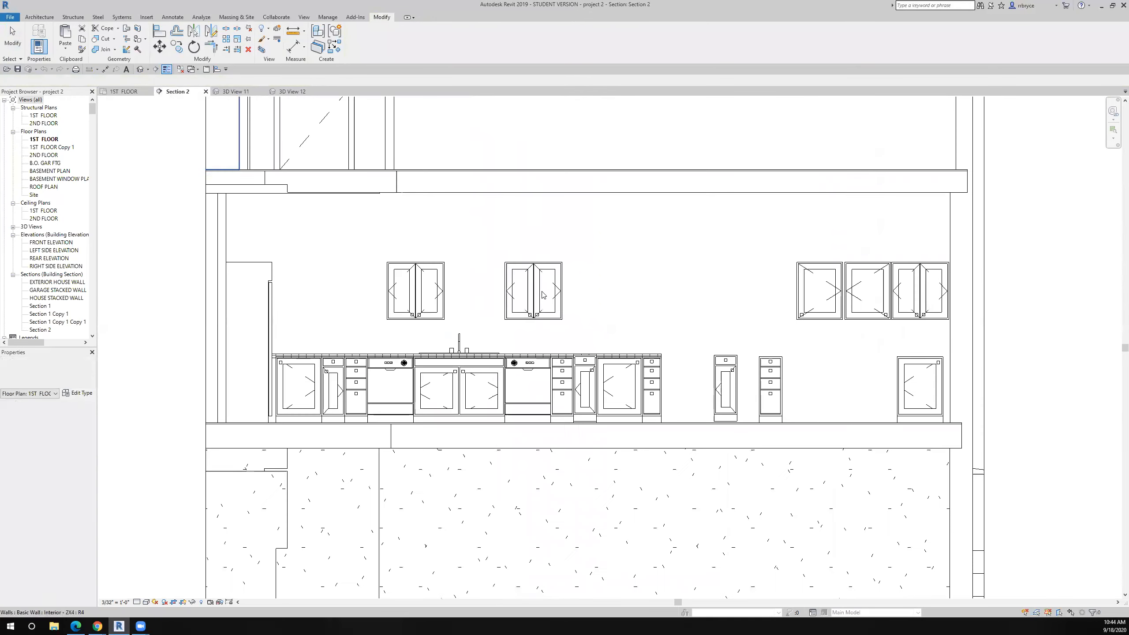
middle_drag(253, 181, 335, 165)
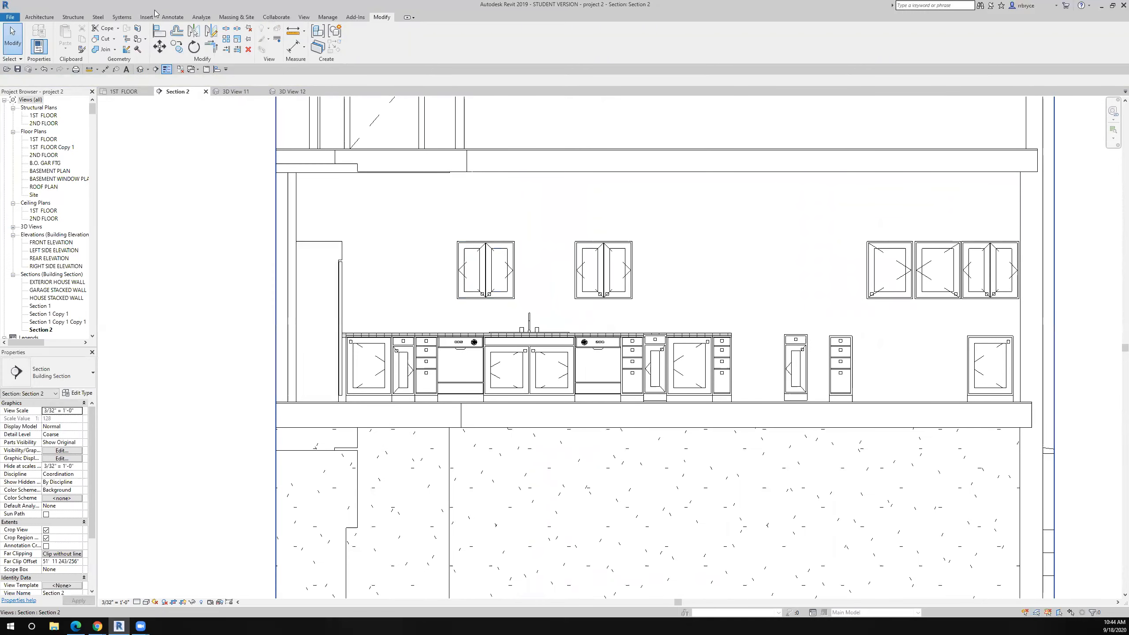
scroll(499, 348, up, 8)
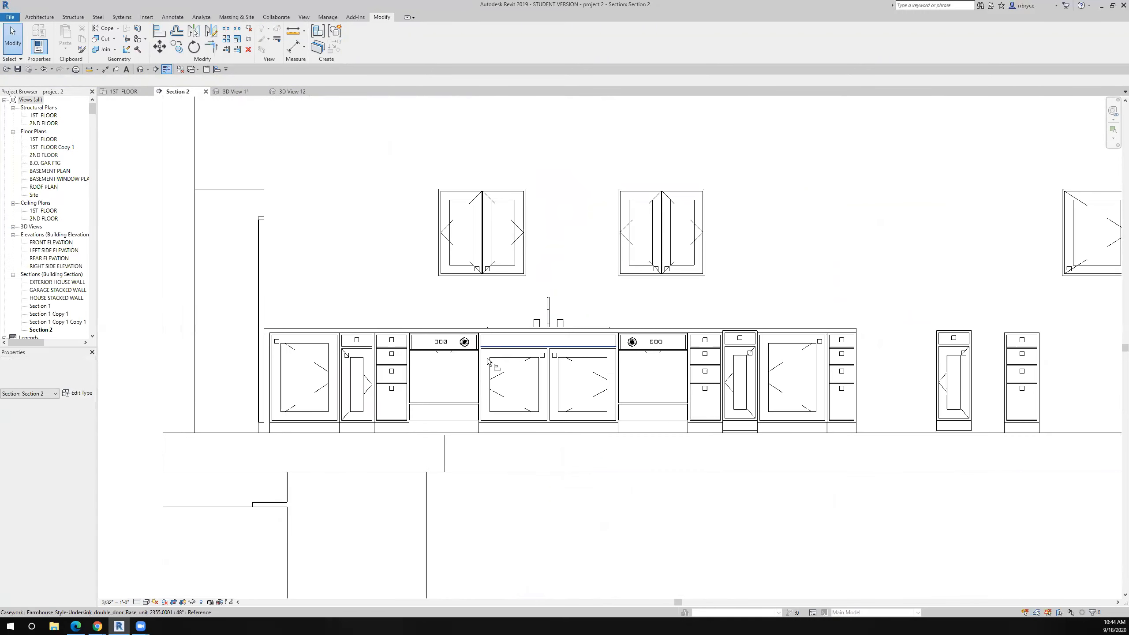
key(a)
key(l)
click(448, 379)
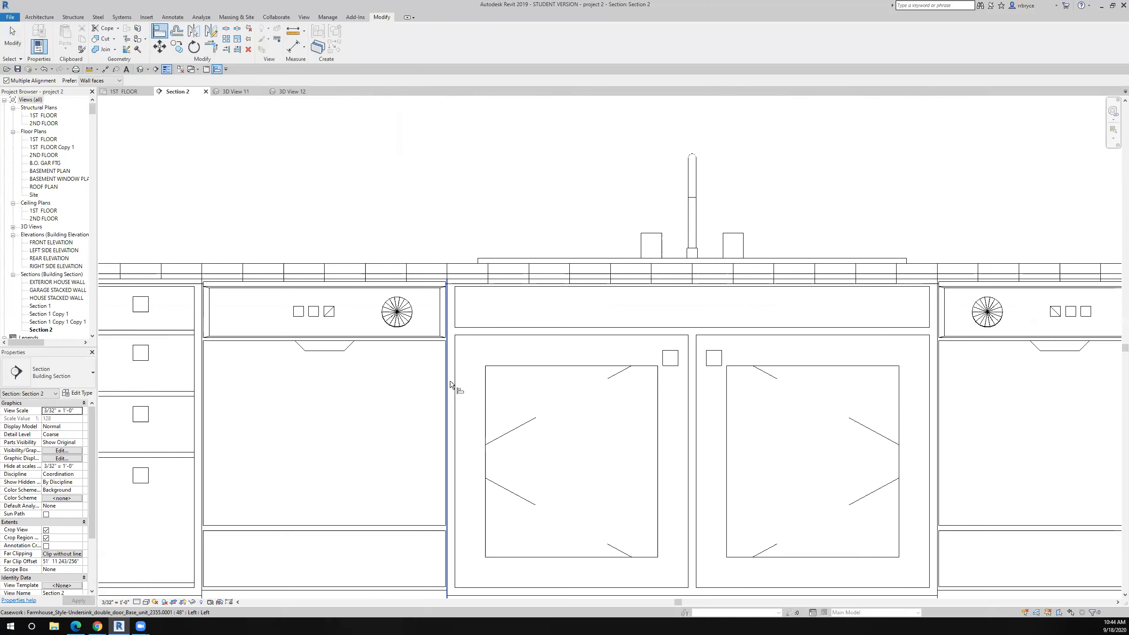
scroll(450, 381, down, 4)
click(522, 241)
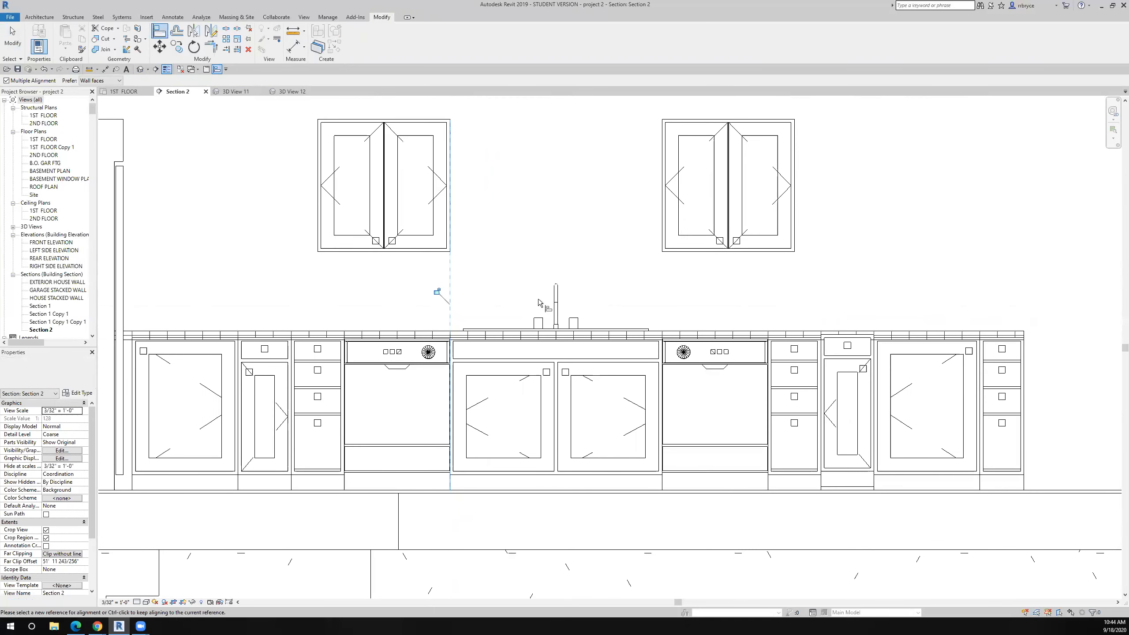
scroll(532, 332, down, 5)
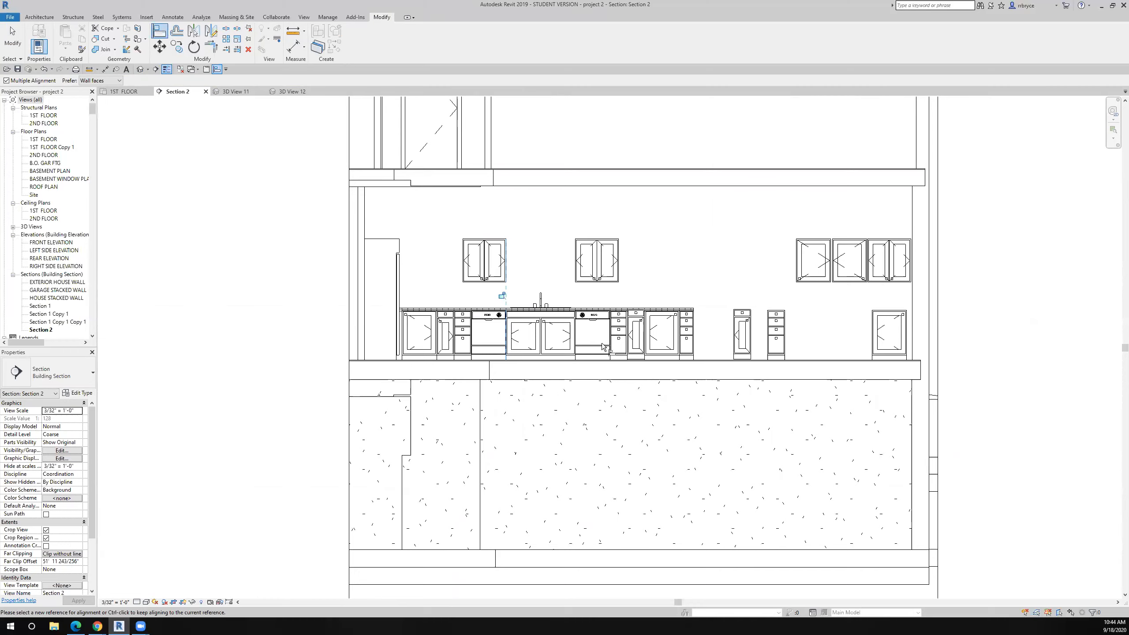
key(Escape)
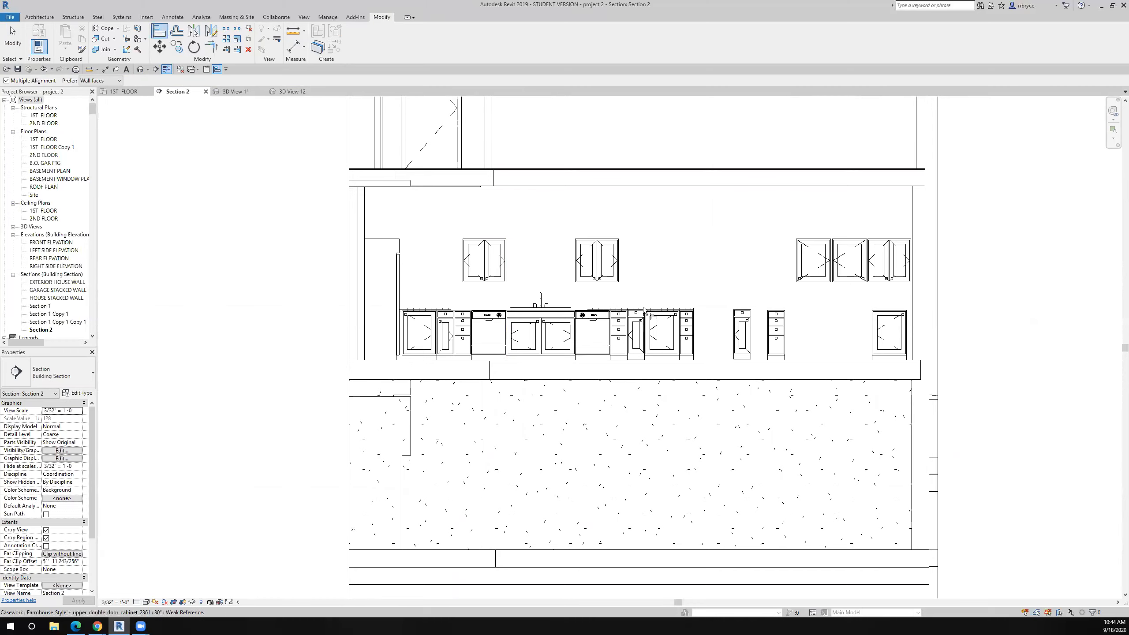
Step: Hide the Exterior - Brick W WOODI Stud stacked wall behind the kitchen cabinets as an element in the Section 2 view
scroll(643, 308, down, 1)
middle_drag(643, 308, 667, 433)
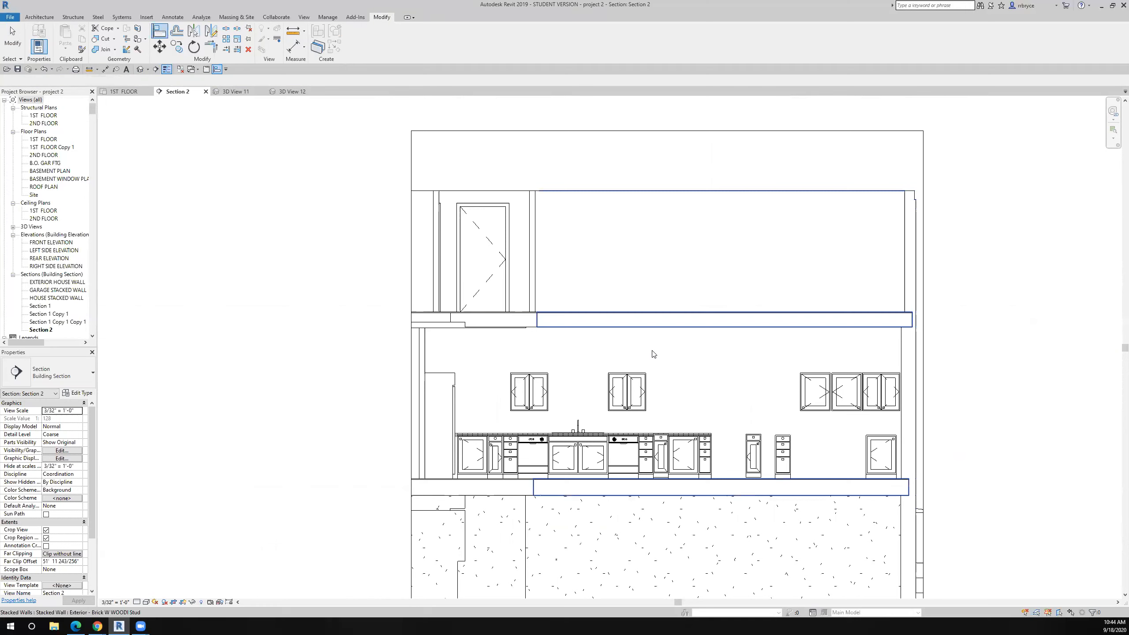
key(Escape)
click(692, 368)
right_click(692, 368)
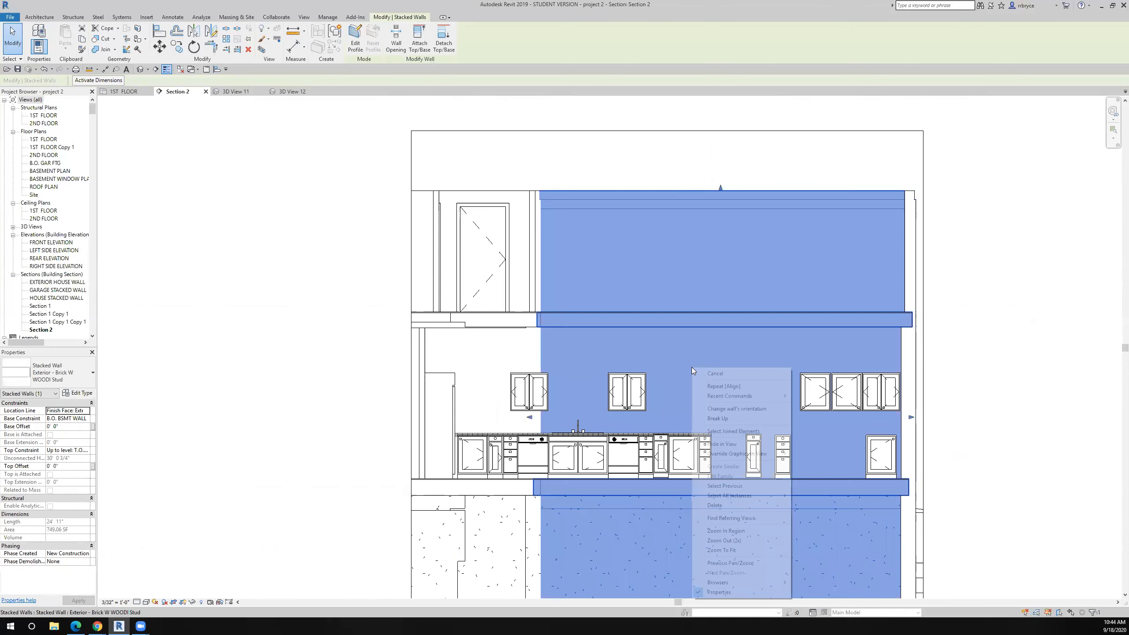
mouse_move(732, 444)
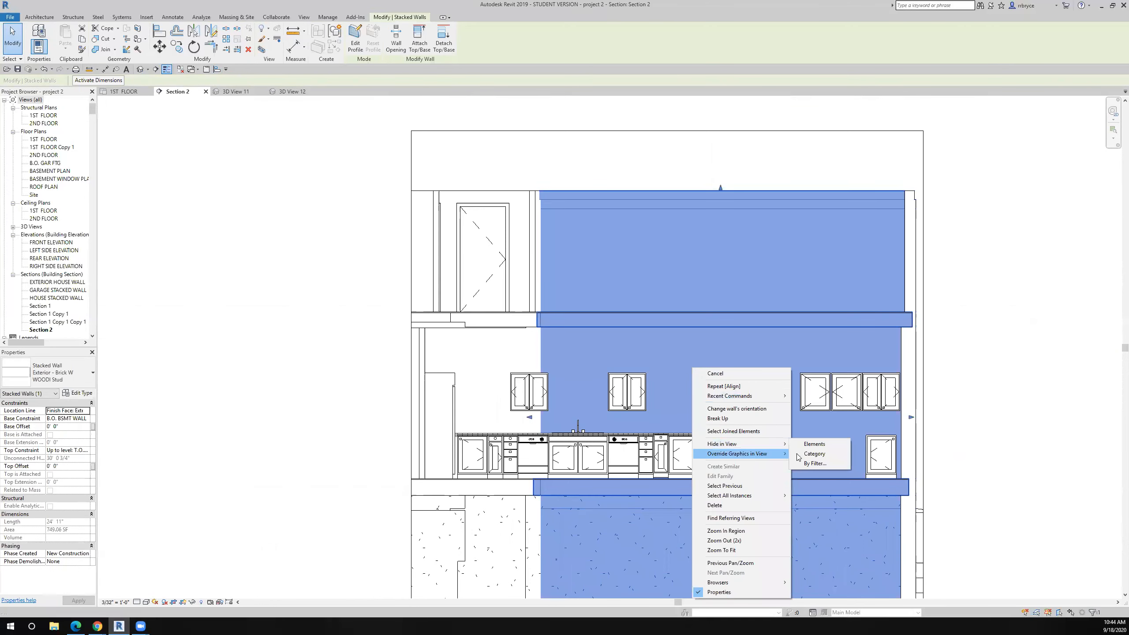
click(814, 443)
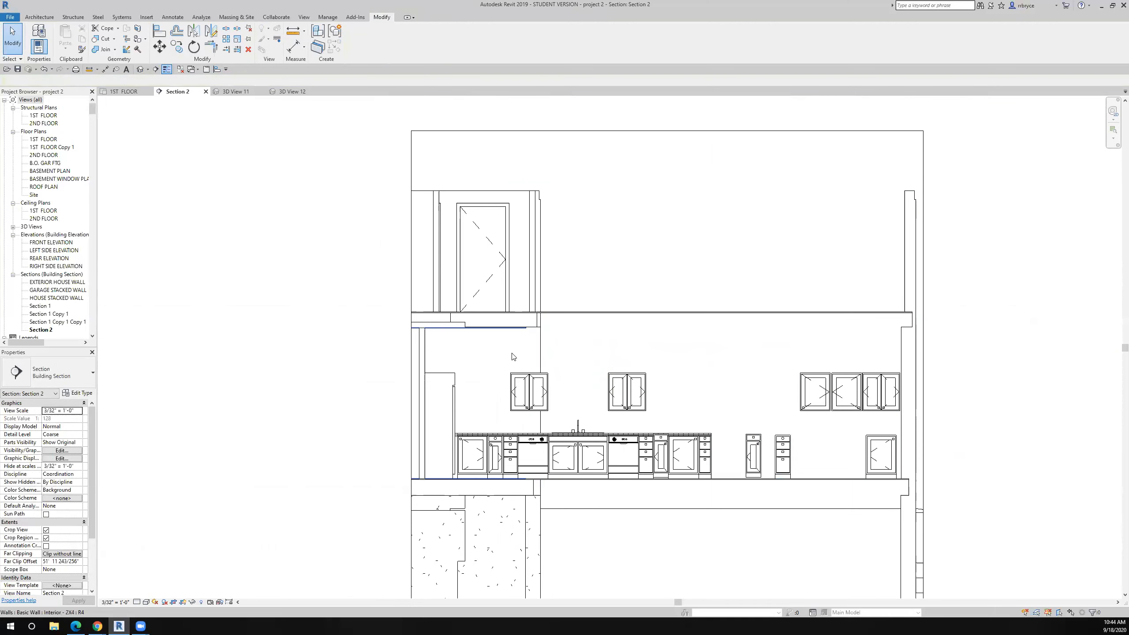
Step: Hide the Interior - 2X4 wall beside the kitchen cabinets as an element in the Section 2 view
click(505, 349)
right_click(505, 348)
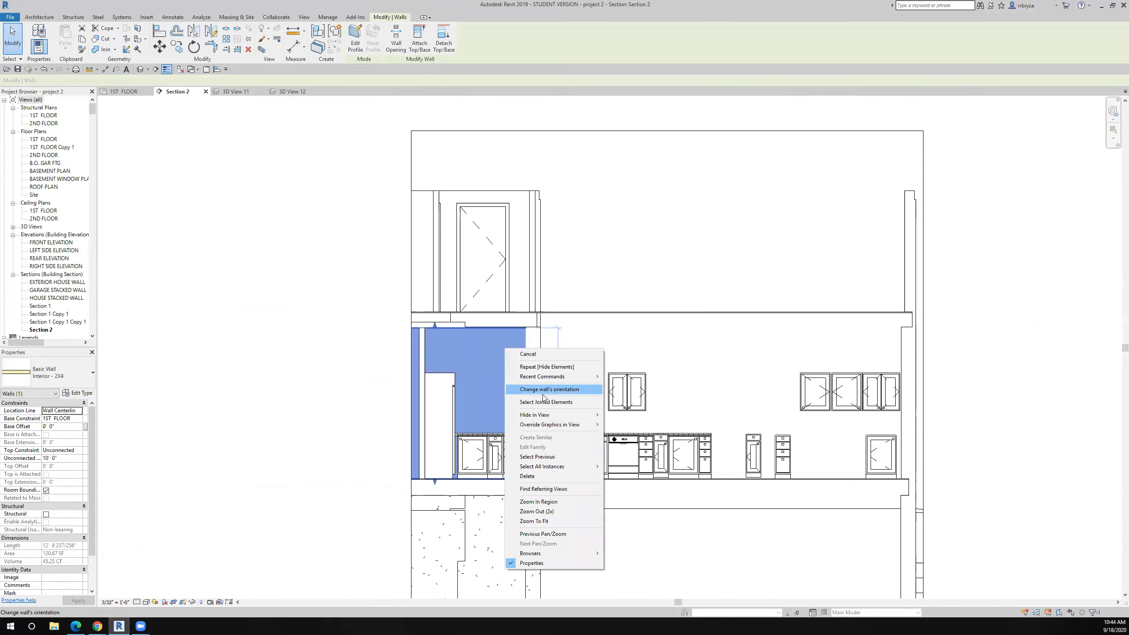
mouse_move(558, 414)
click(617, 417)
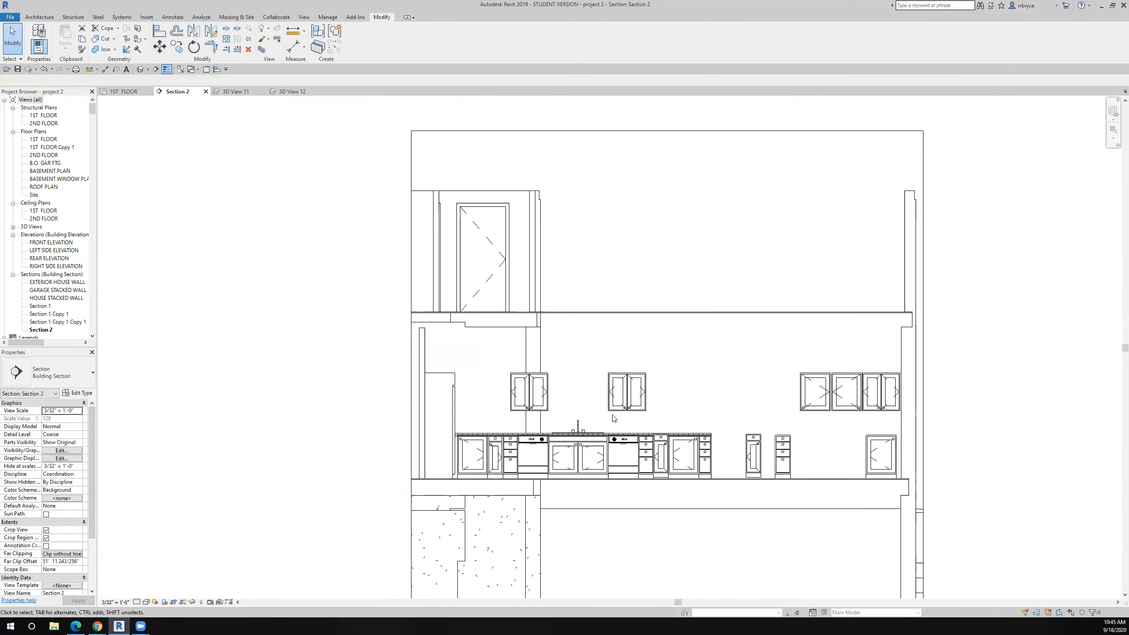
Step: Copy the upper double-door cabinet above the dishwasher beside the sink so the copy sits flush against its outer edge
drag(599, 415, 661, 370)
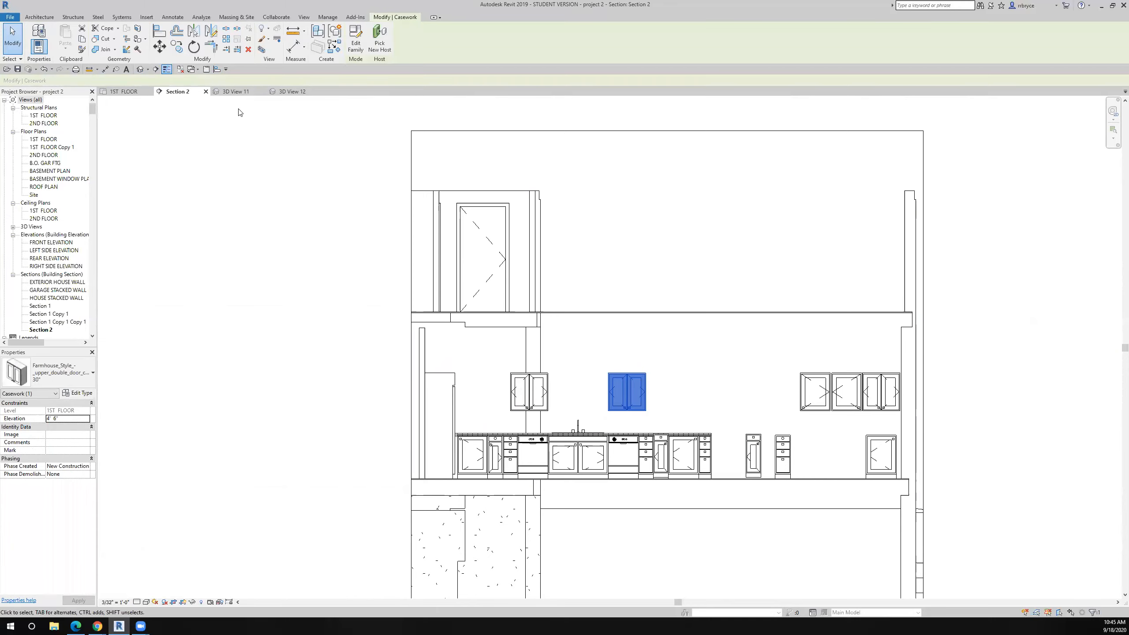
click(180, 44)
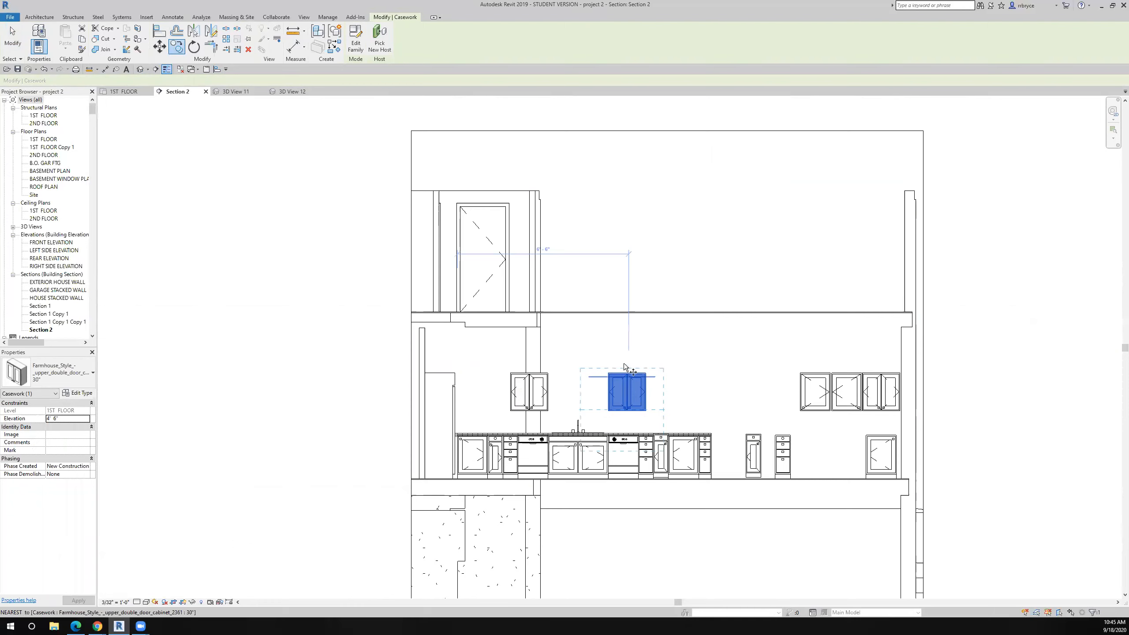
scroll(624, 367, up, 8)
click(489, 423)
click(757, 425)
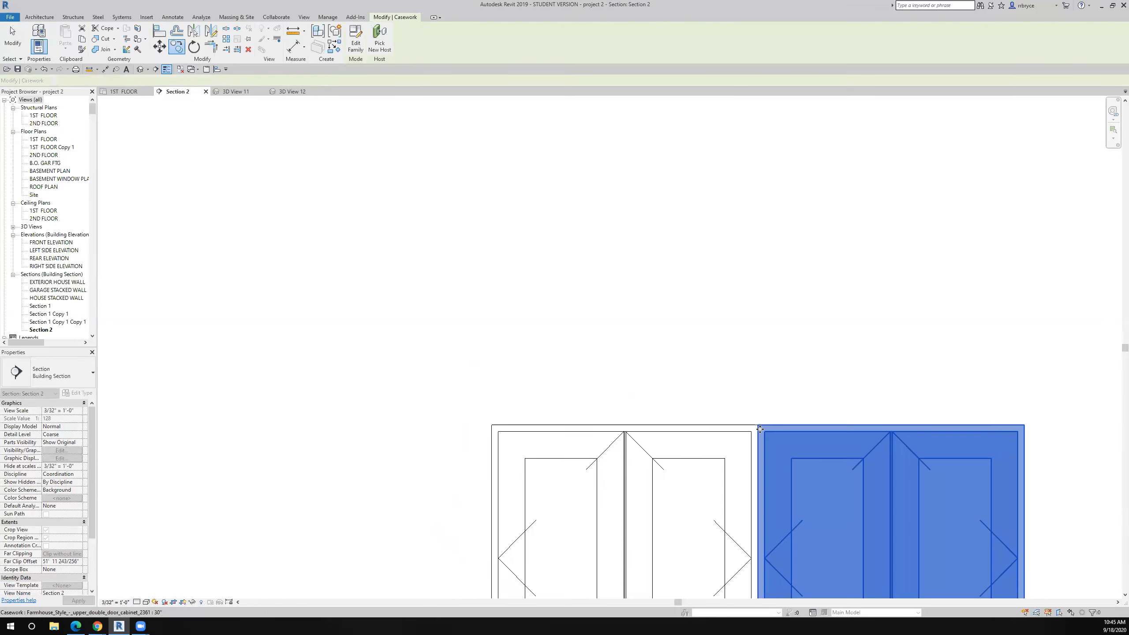
scroll(759, 429, down, 8)
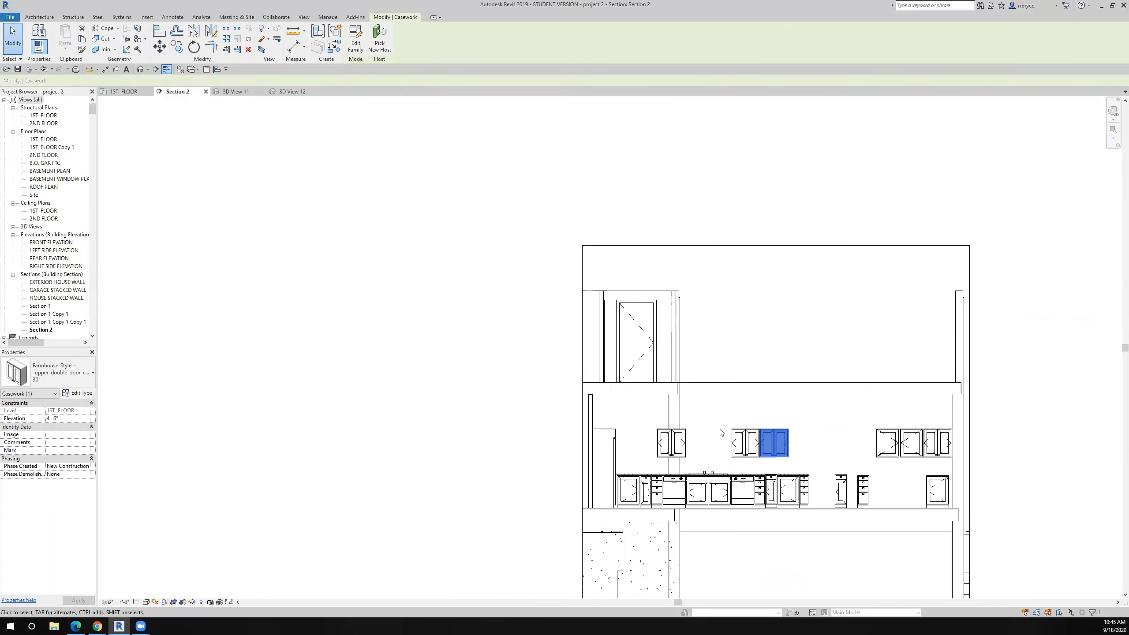
Step: Try to copy the new upper cabinet across the sink, flush against the outer edge of the single upper cabinet there
click(176, 46)
scroll(801, 445, up, 3)
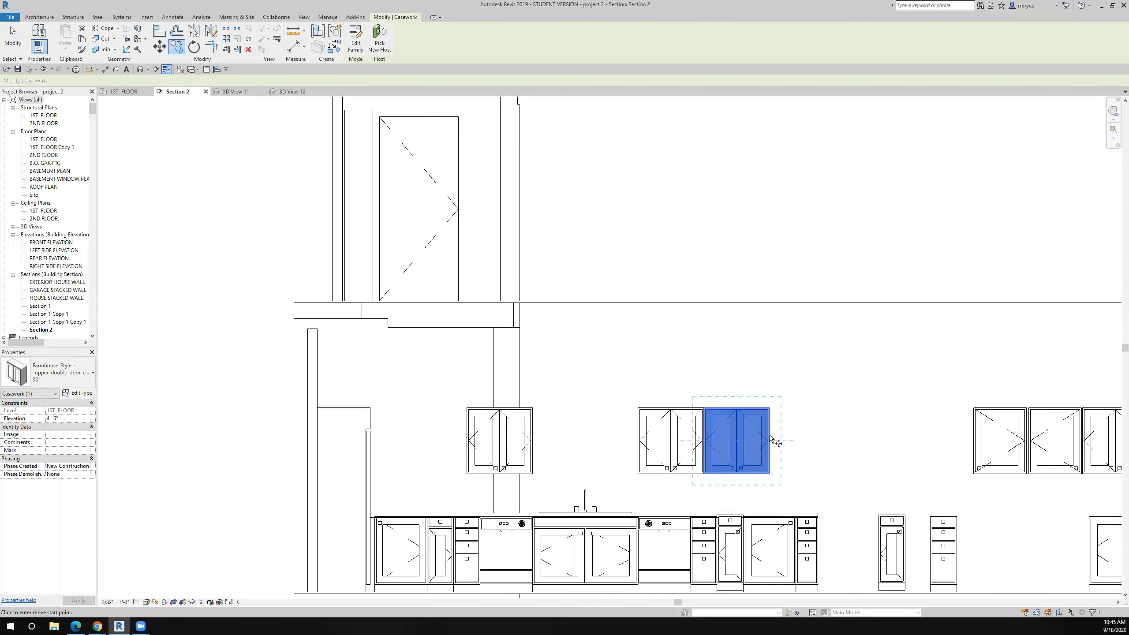
scroll(771, 436, up, 2)
click(770, 437)
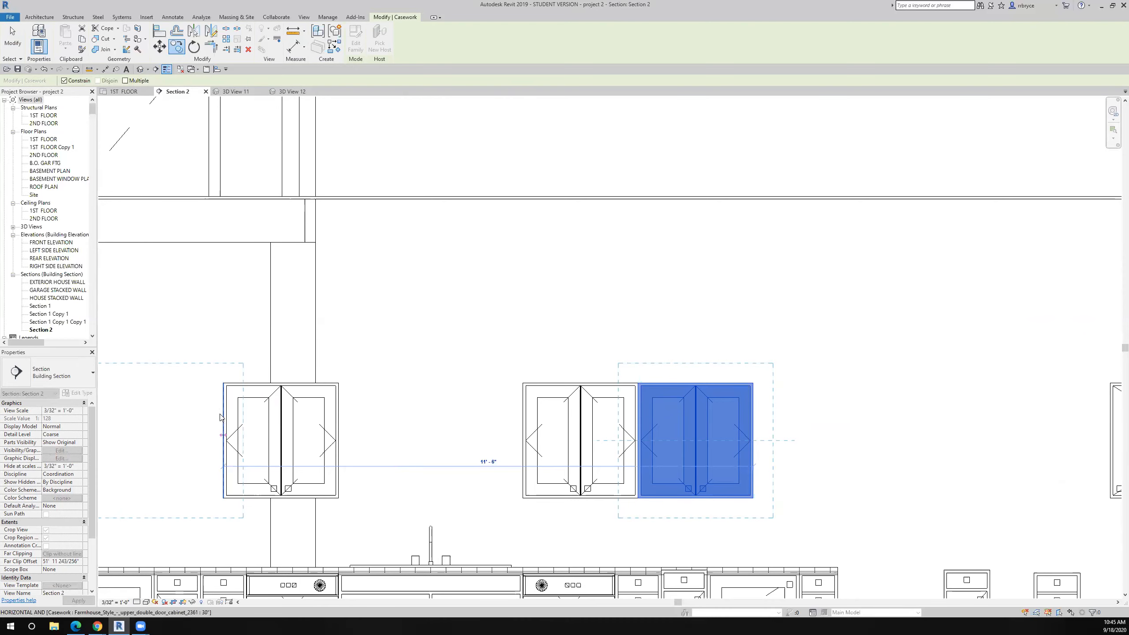
click(221, 417)
scroll(222, 411, down, 5)
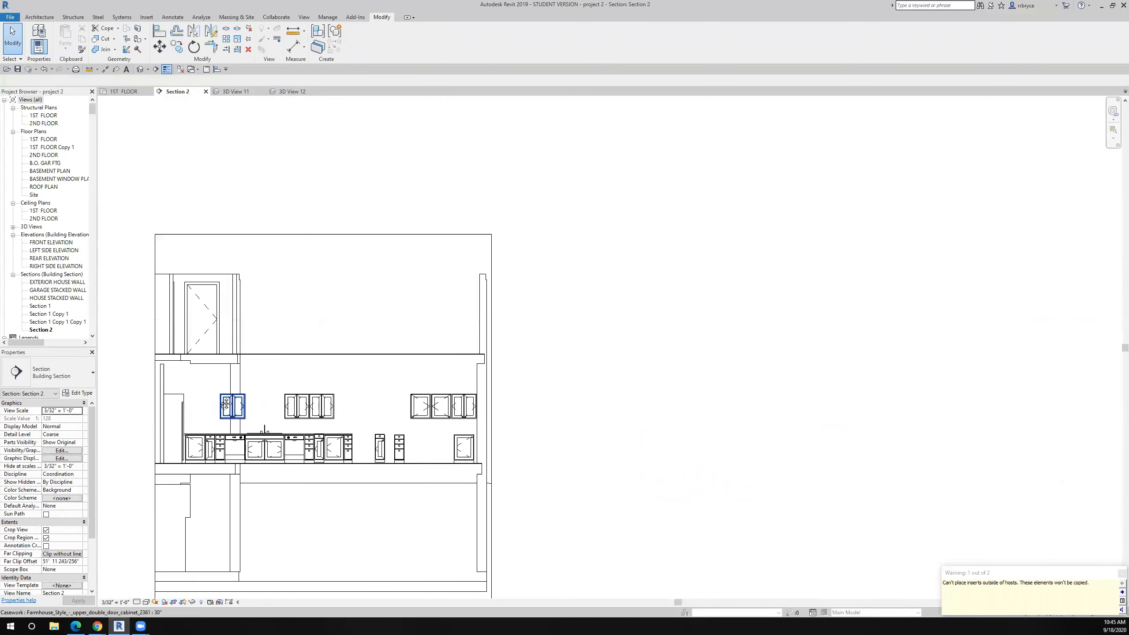
middle_drag(226, 404, 279, 370)
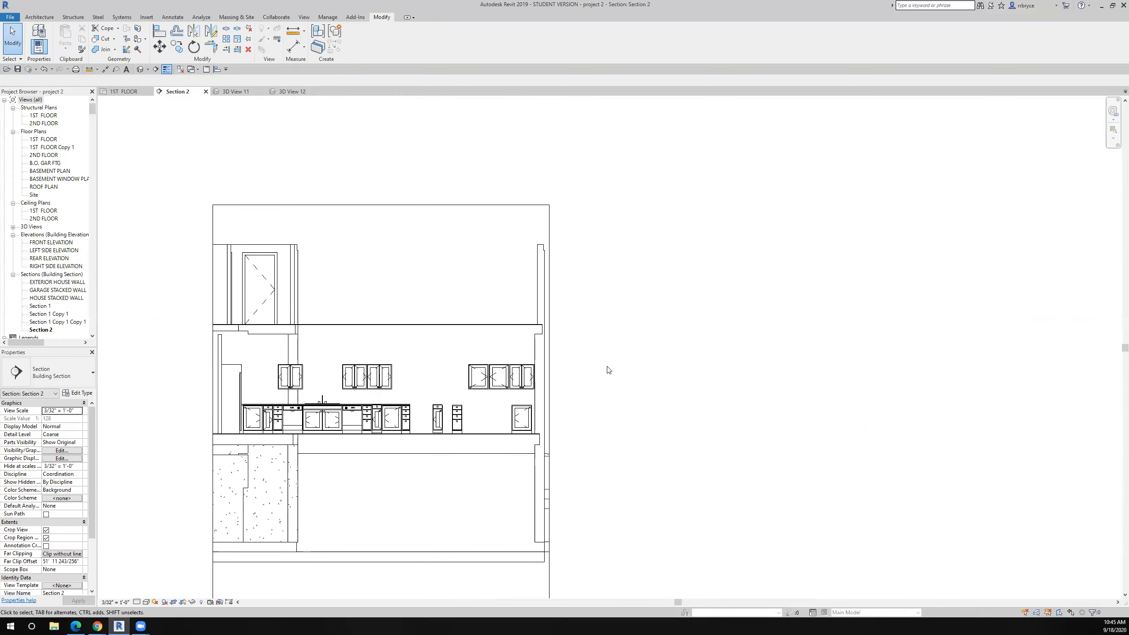
Step: Reveal the hidden elements in Section 2 and open the Interior - 2X4 wall's profile, leaving the sketch without edits
click(201, 602)
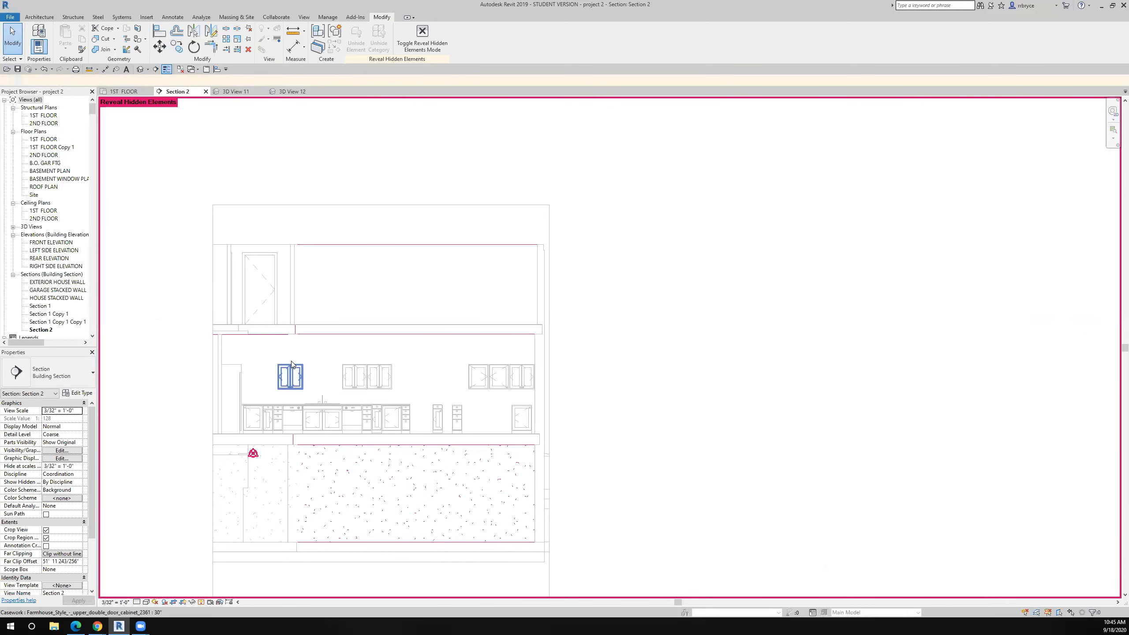
double_click(265, 354)
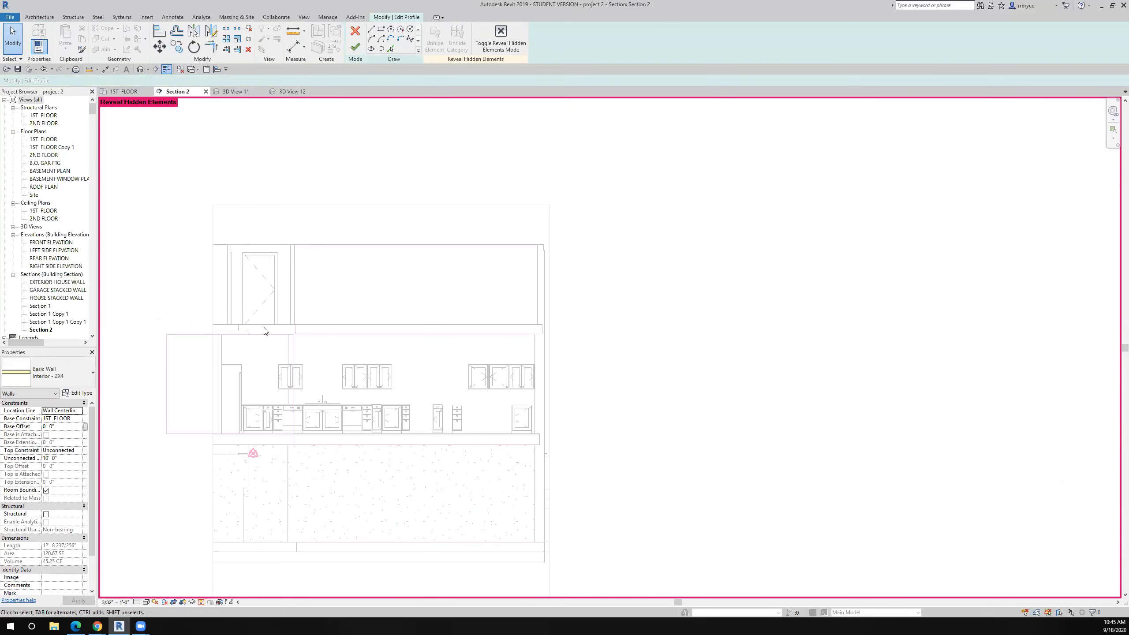
click(354, 34)
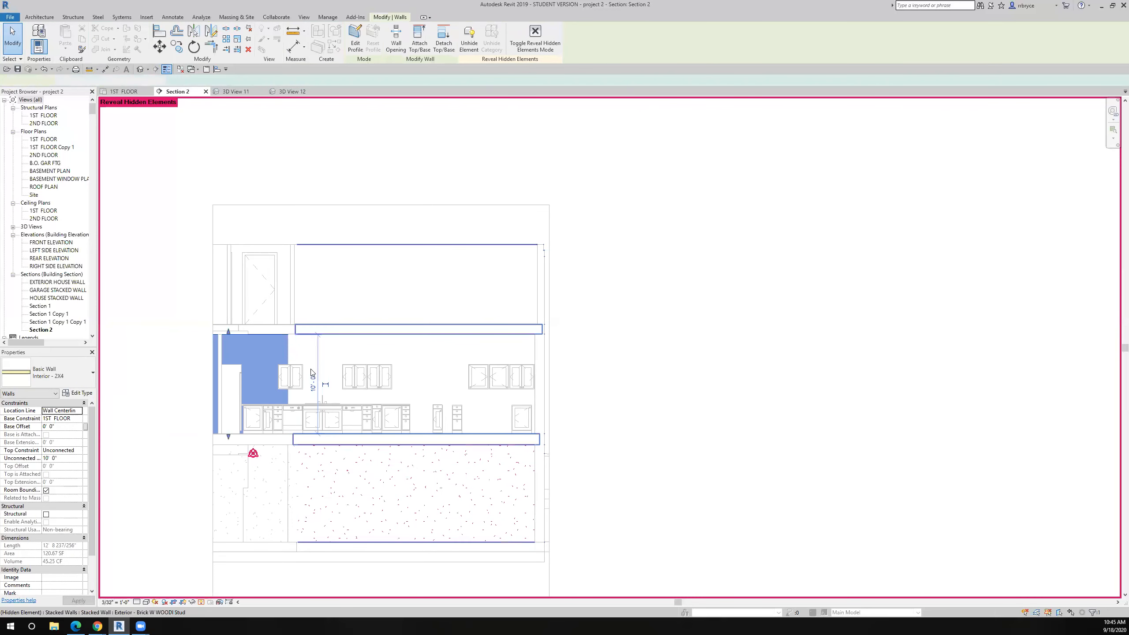
click(654, 402)
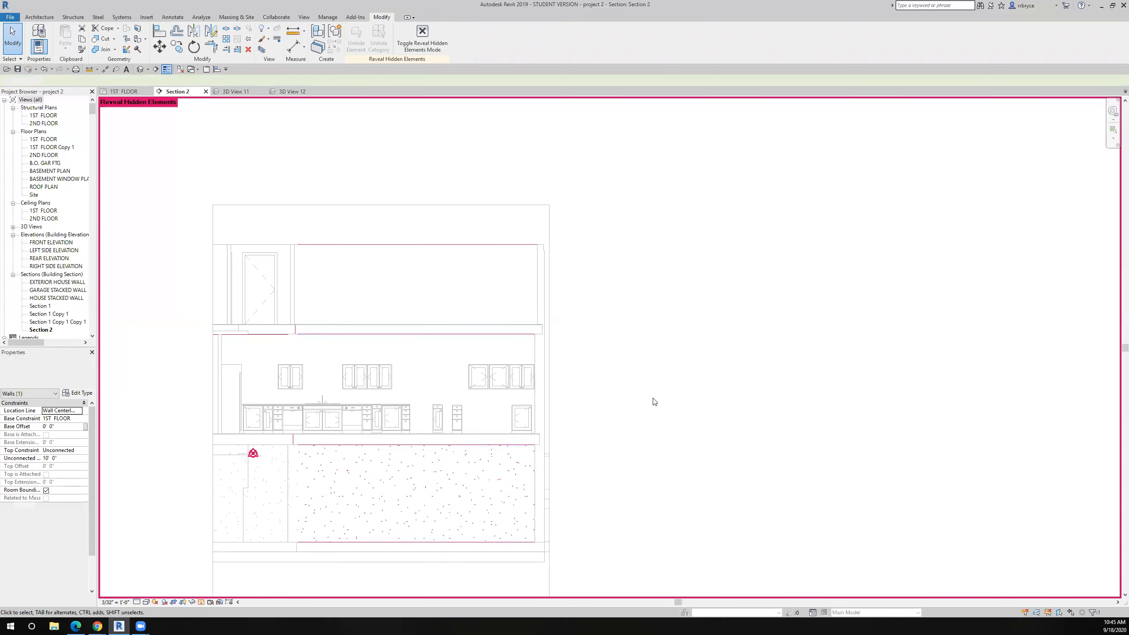
Step: Open the profile of the hidden Exterior - Brick W WOODI Stud stacked wall and close the sketch without edits
click(426, 351)
double_click(426, 351)
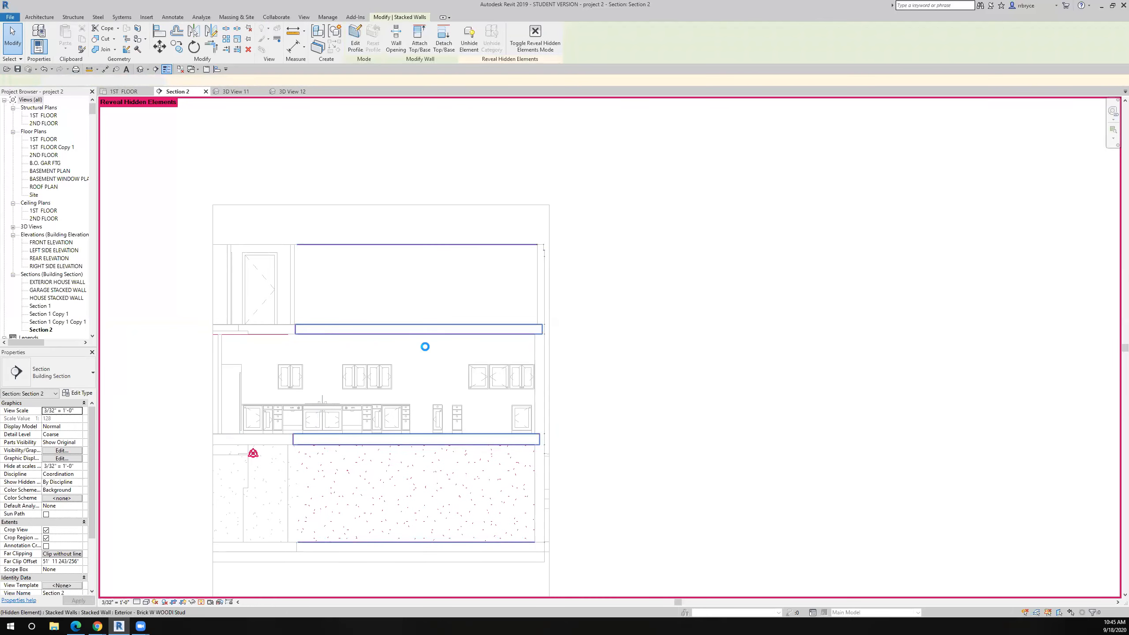
right_click(426, 351)
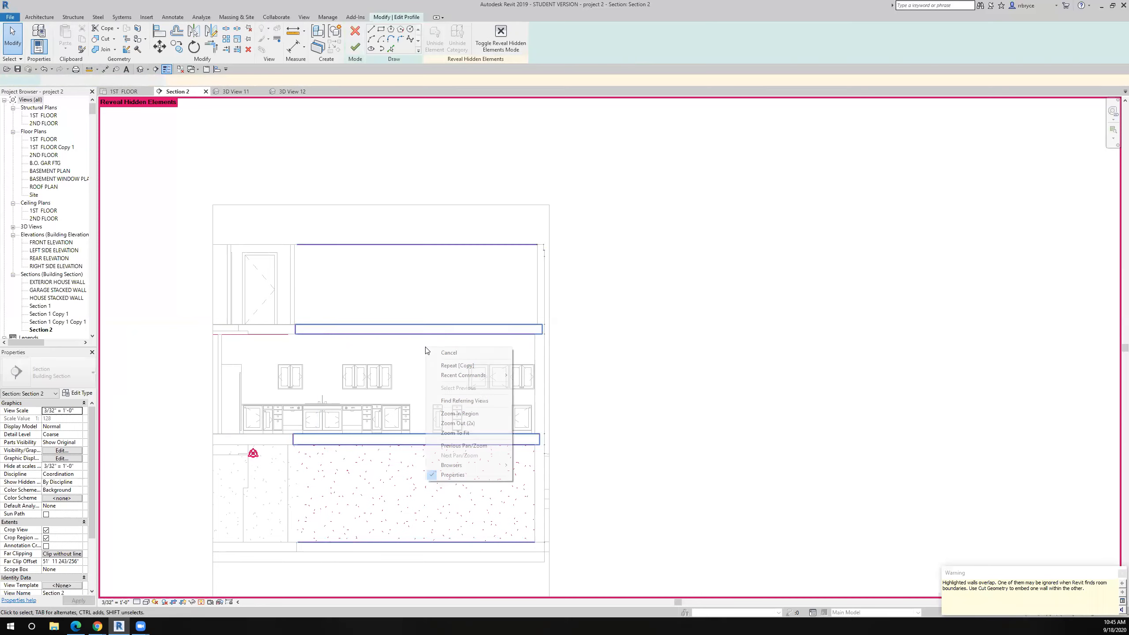
click(1114, 578)
click(1120, 574)
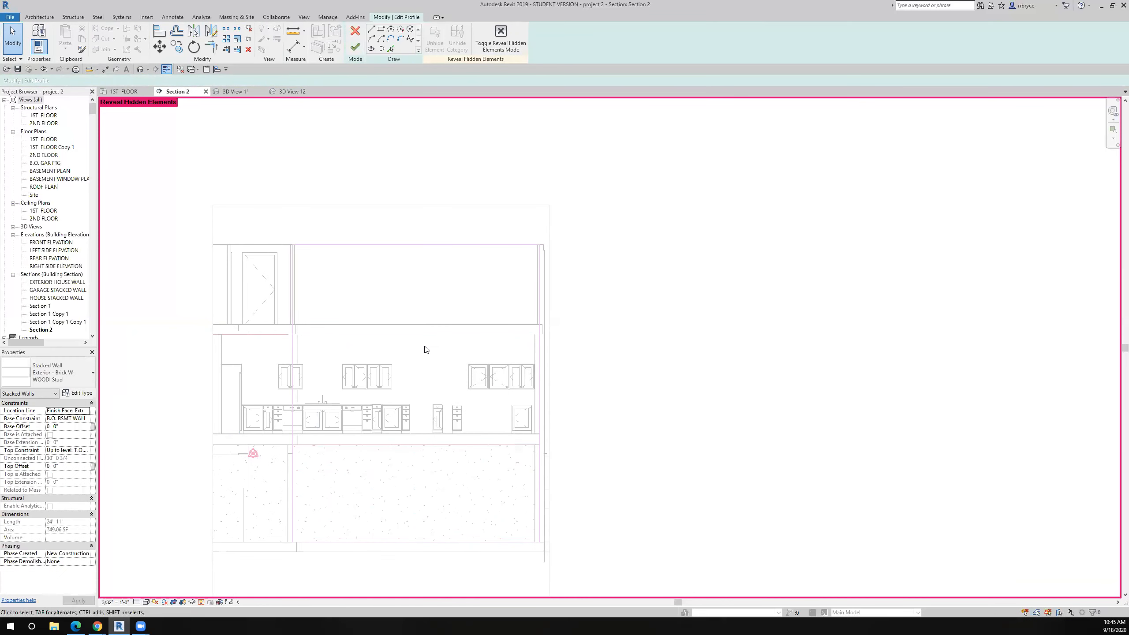
click(355, 48)
click(728, 393)
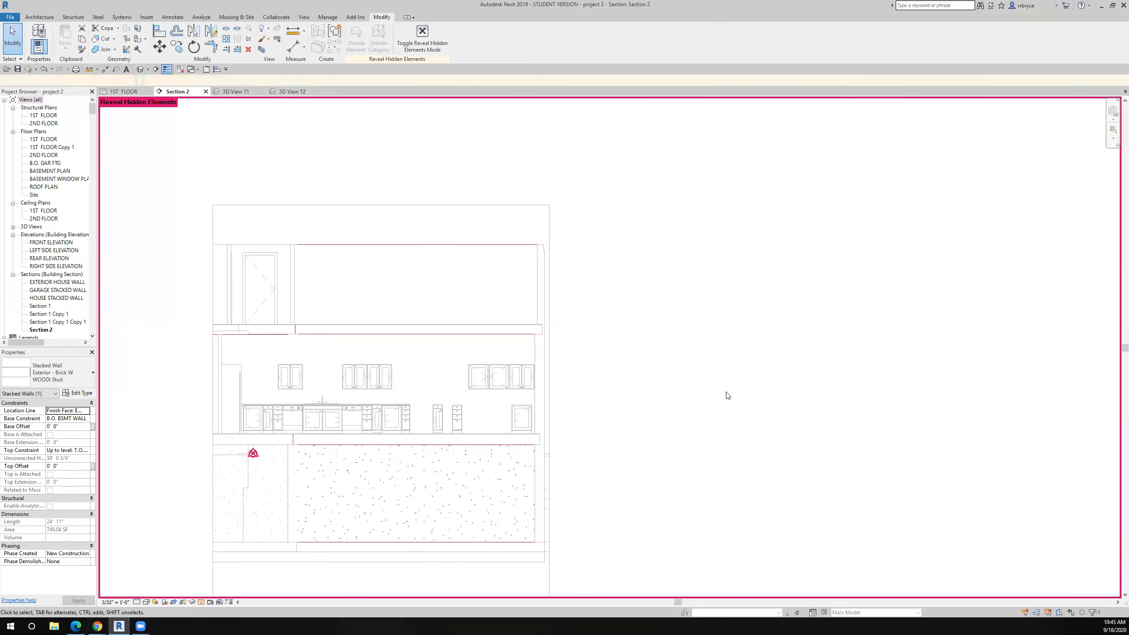
Step: Check where the Interior - 2X4 wall ends behind the single upper cabinet and stop revealing hidden elements
scroll(273, 378, up, 5)
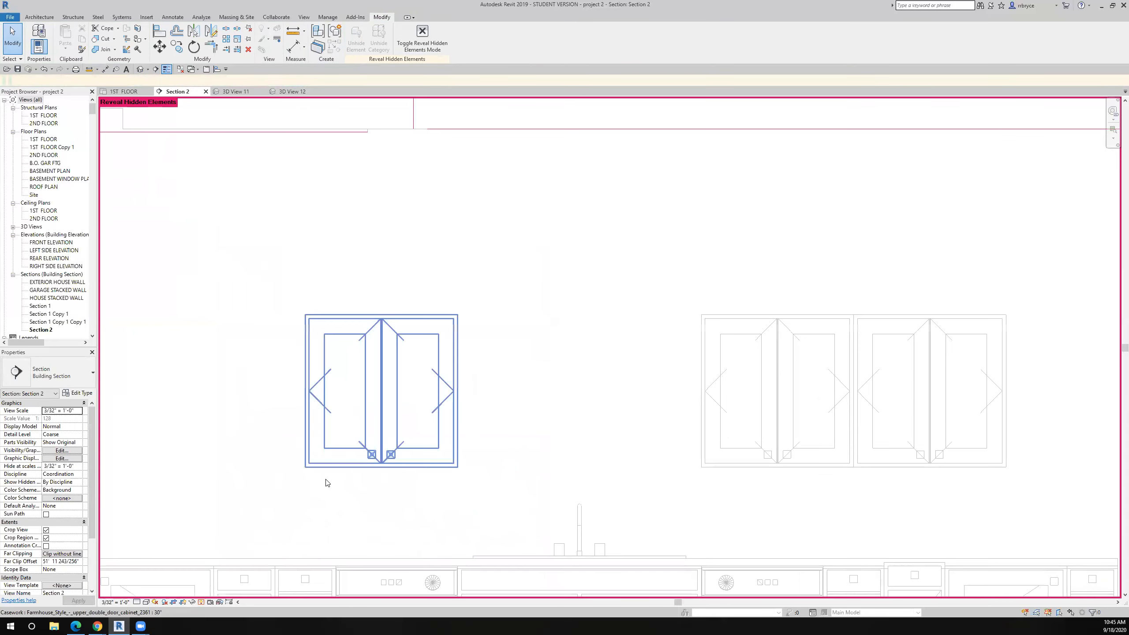
click(448, 320)
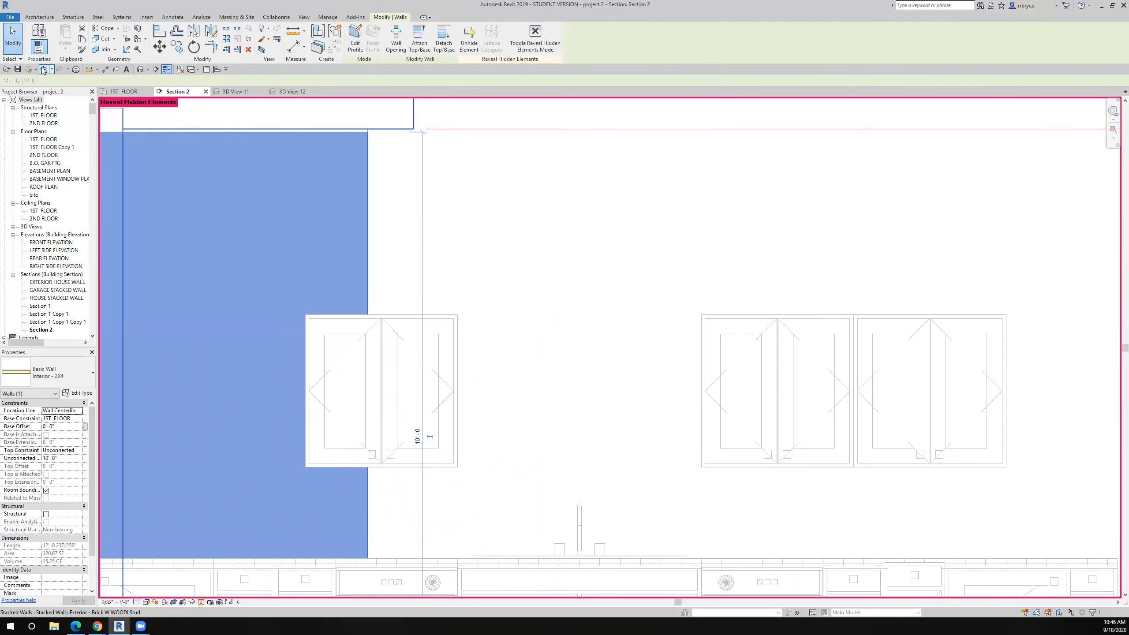
click(474, 399)
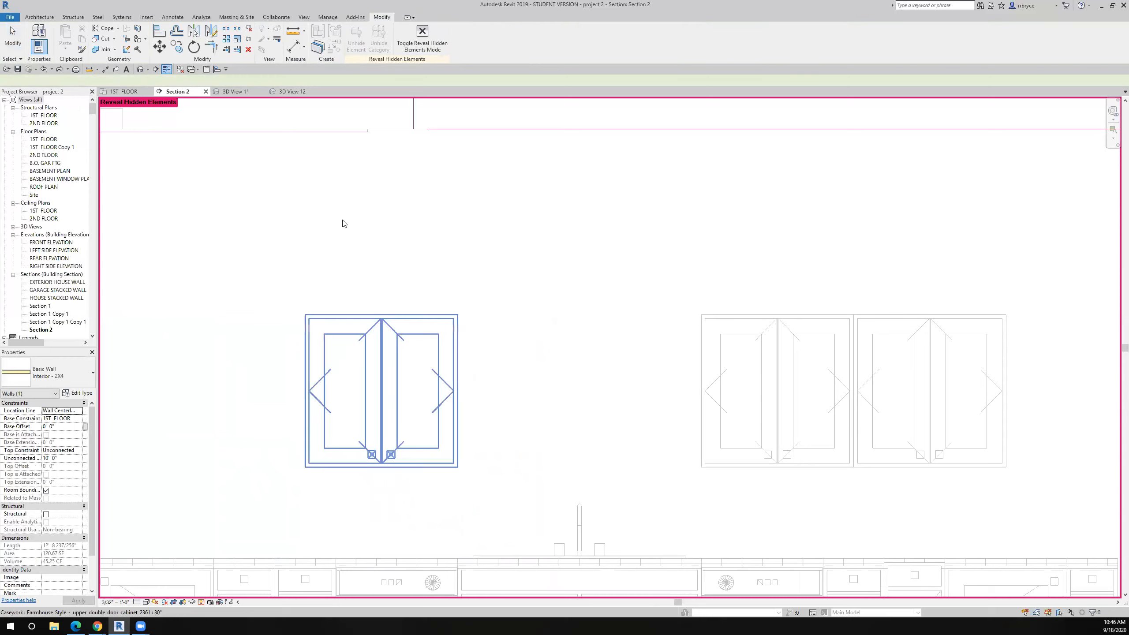
scroll(466, 386, down, 2)
scroll(467, 389, down, 1)
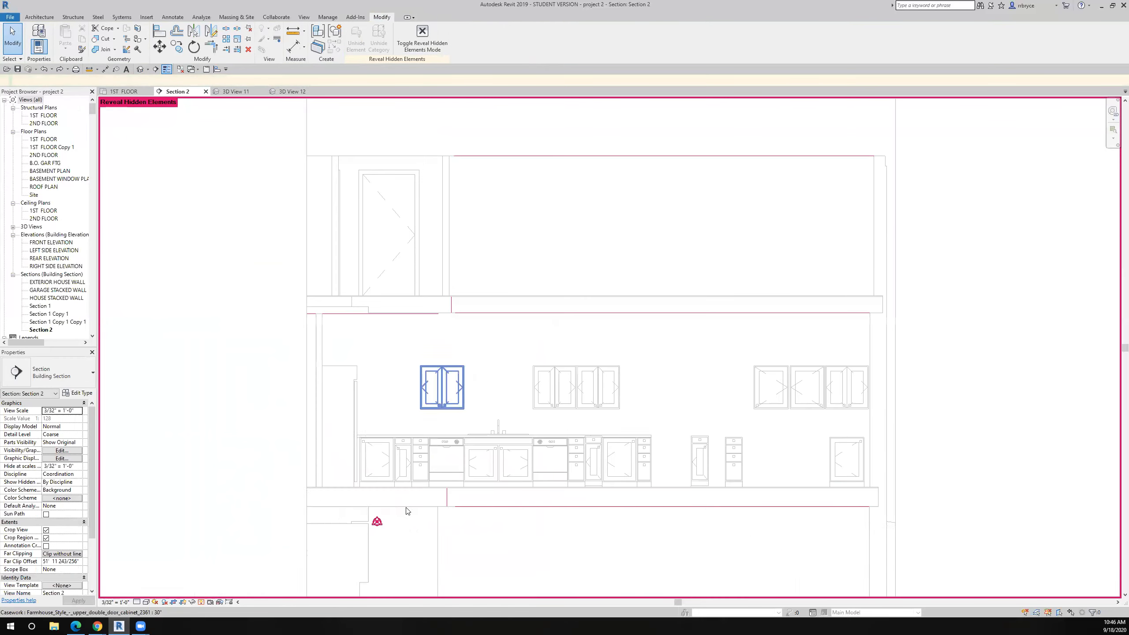
click(206, 601)
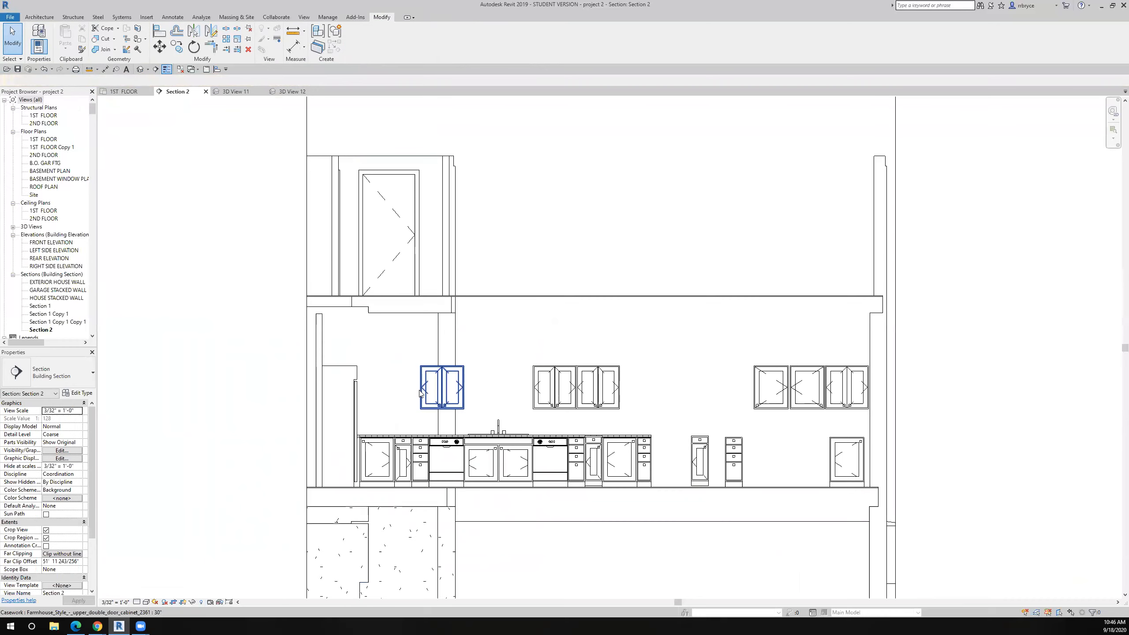
Step: Select the interior 2X4 wall and the brick stacked wall together in the 1ST FLOOR plan and return to Section 2
click(125, 91)
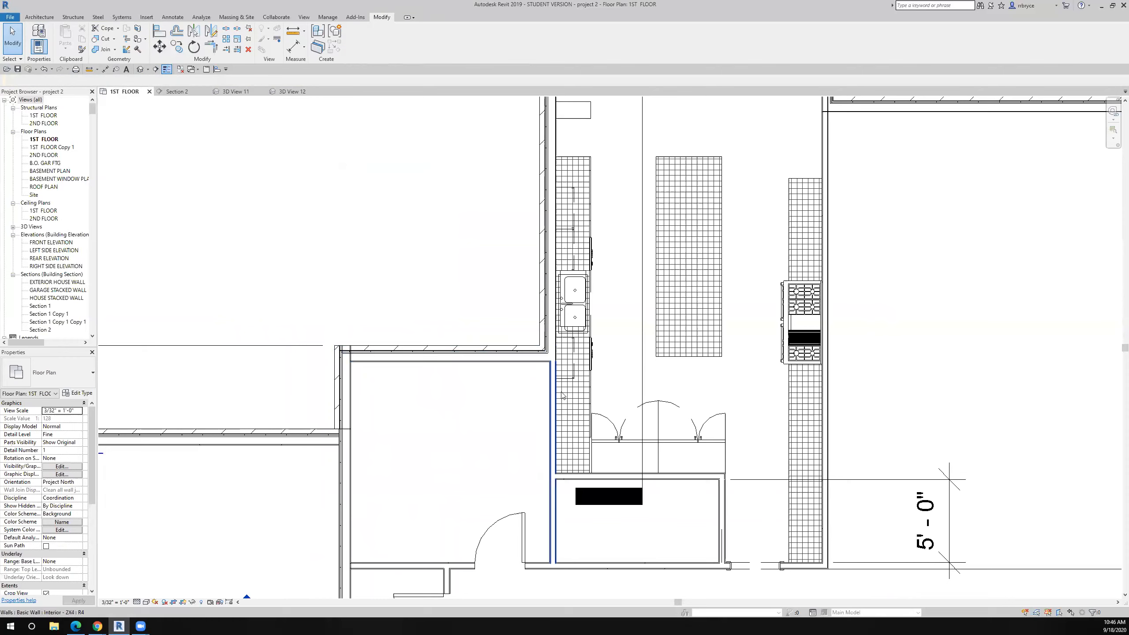
double_click(550, 436)
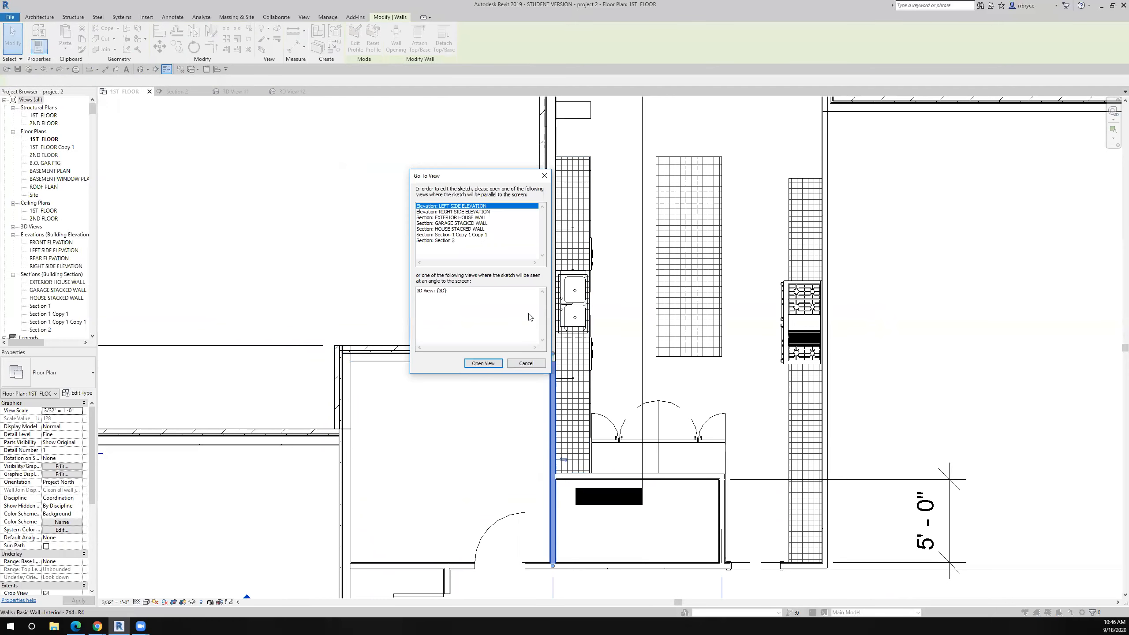
click(531, 367)
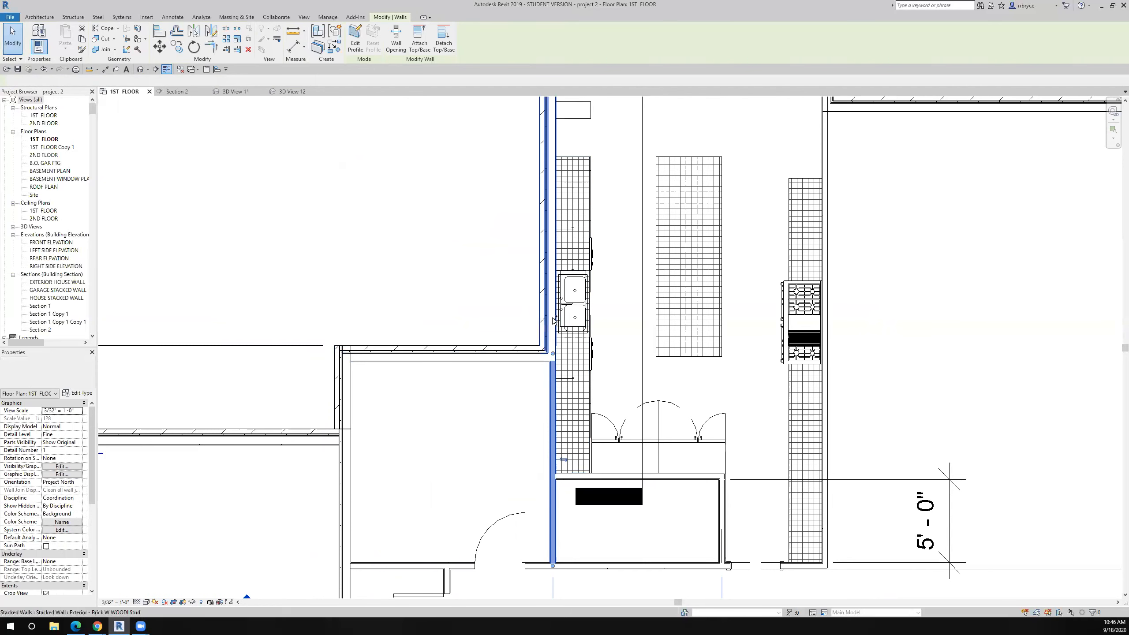
ctrl+click(550, 318)
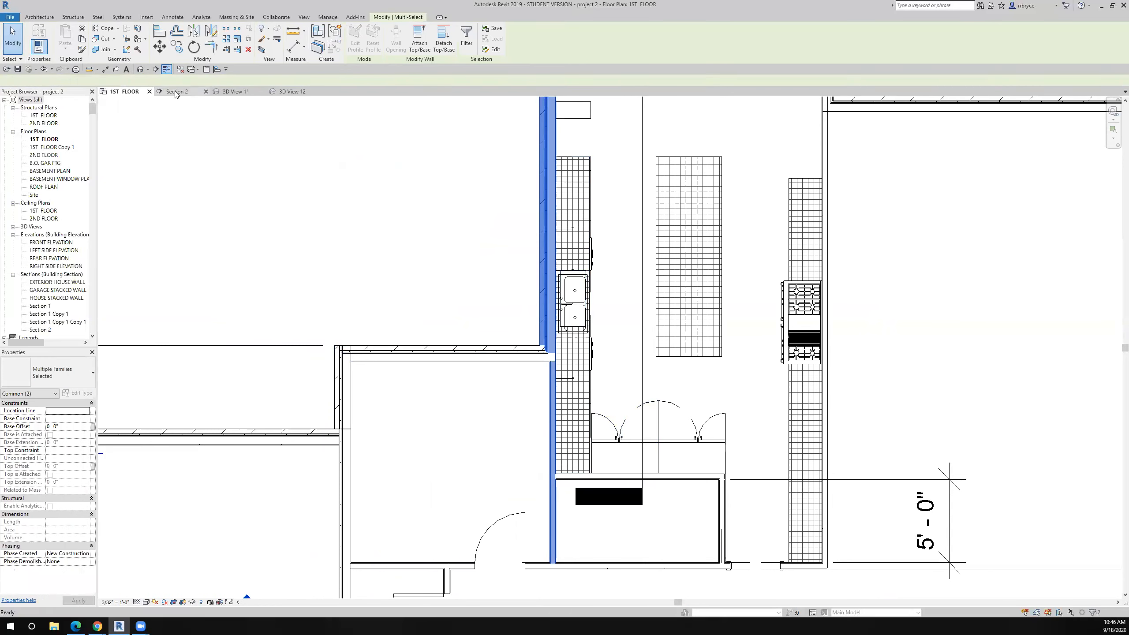
key(ctrl+Tab)
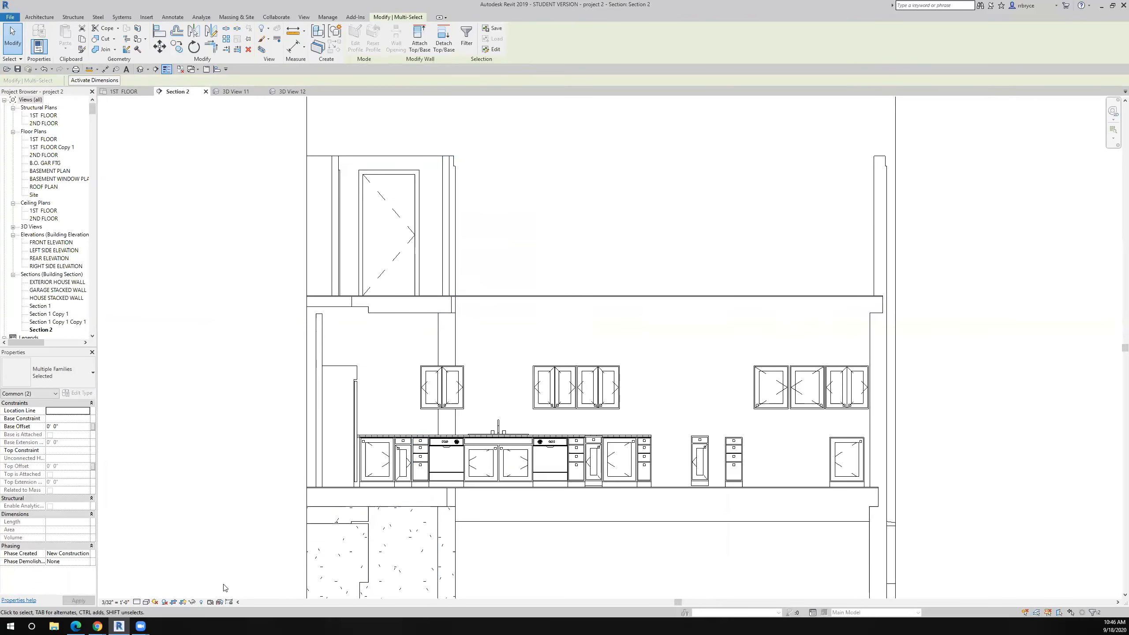
Step: Reveal the hidden elements in Section 2 and unhide the Interior - 2X4 wall as an element
click(201, 602)
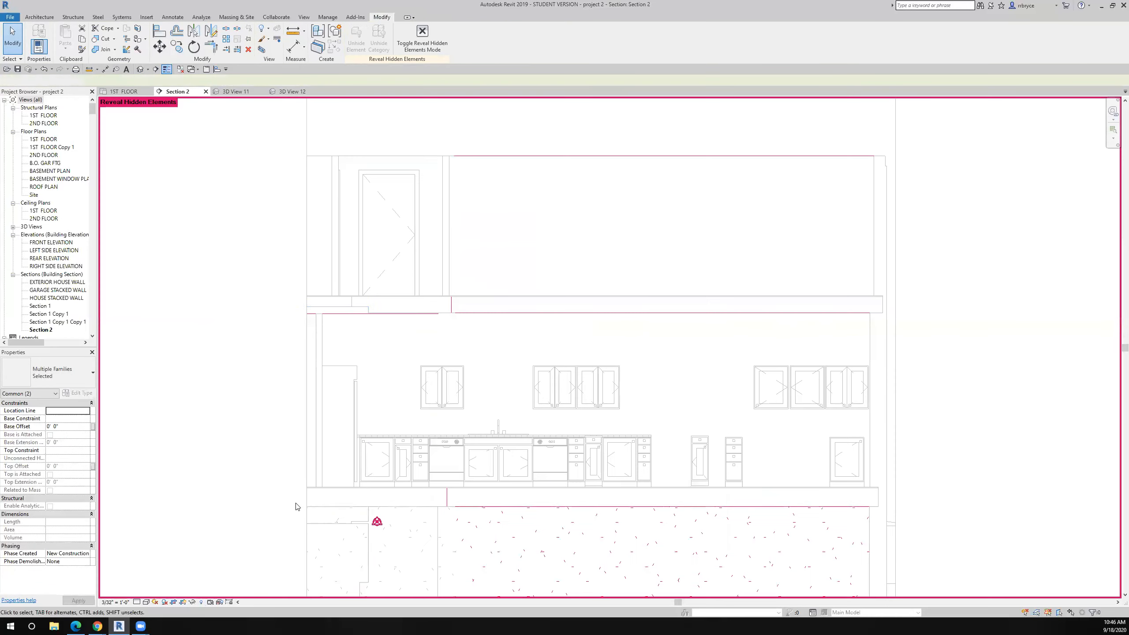
key(Escape)
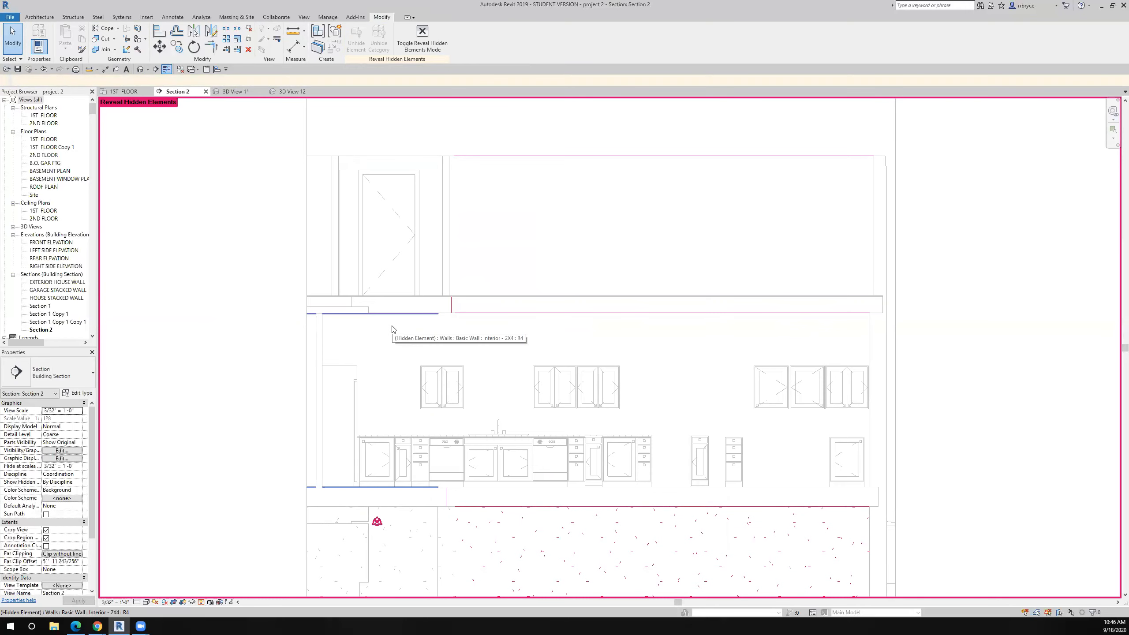
click(392, 329)
double_click(392, 329)
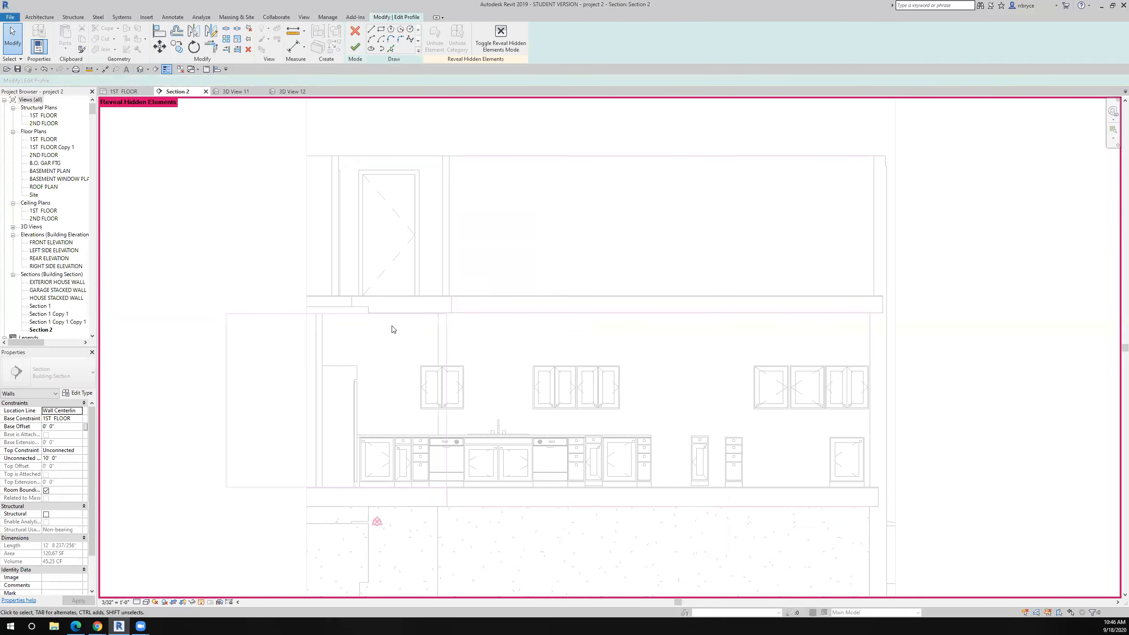
click(355, 31)
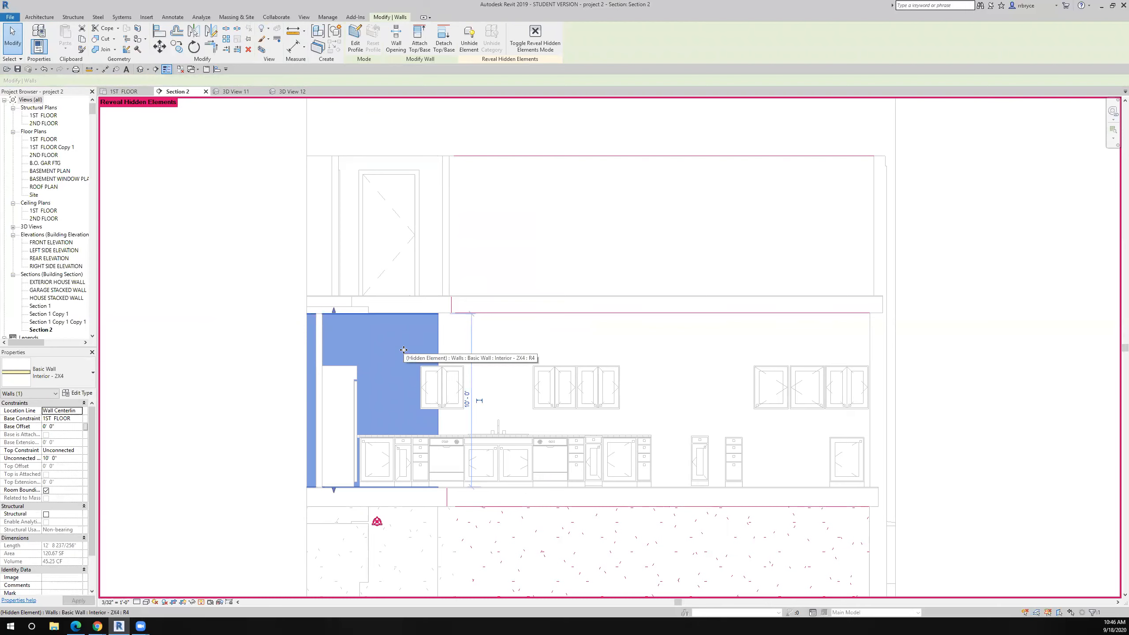
right_click(404, 350)
mouse_move(511, 426)
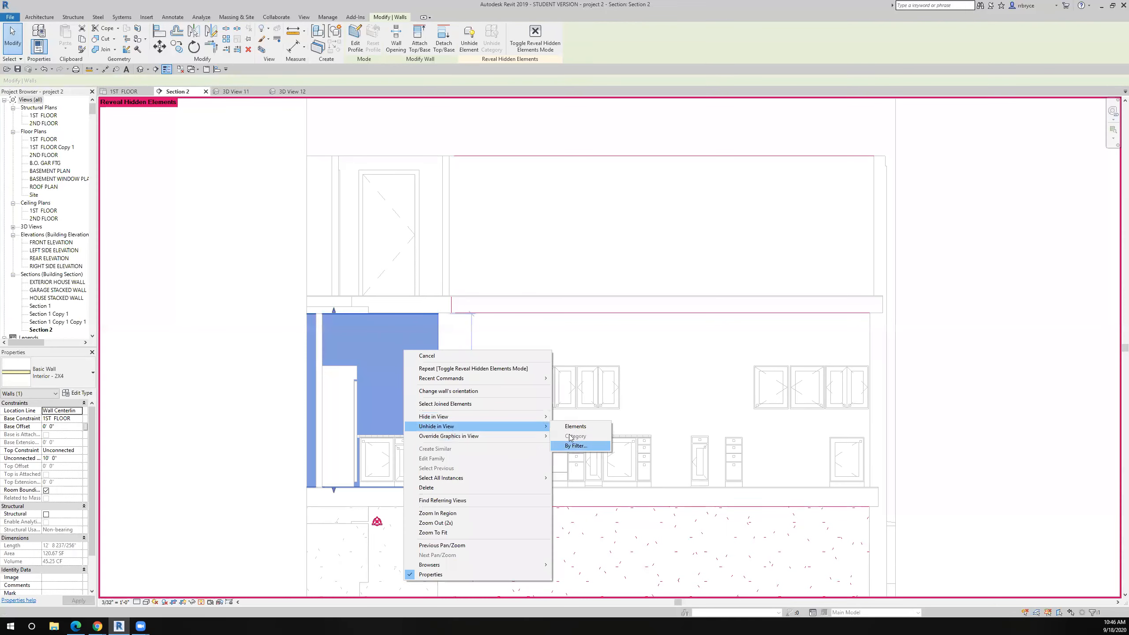
click(572, 427)
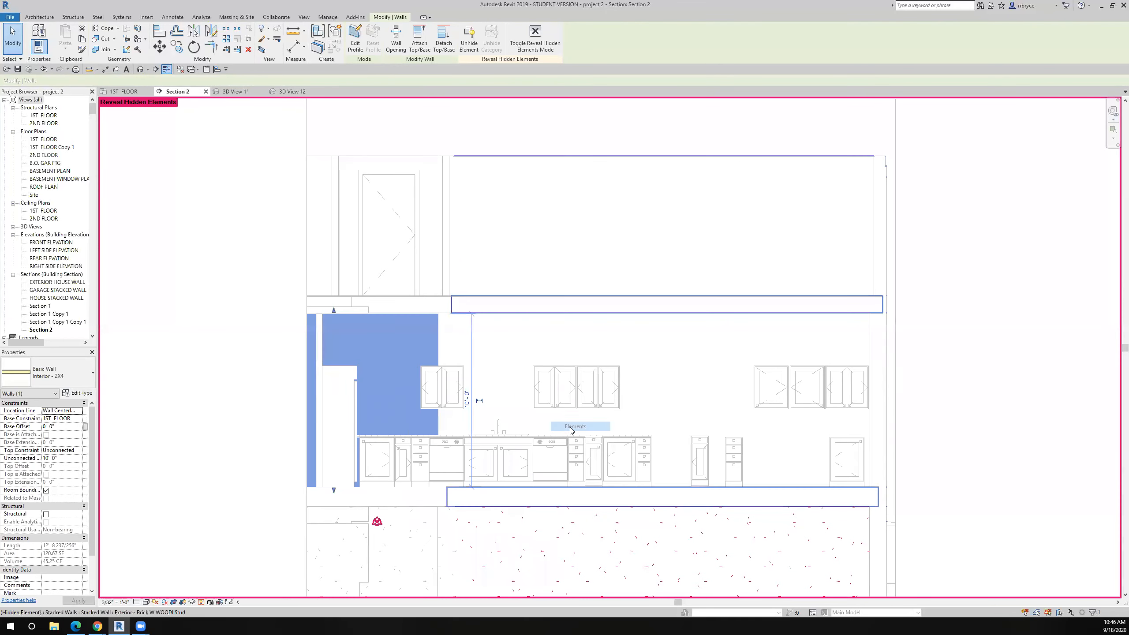
click(206, 331)
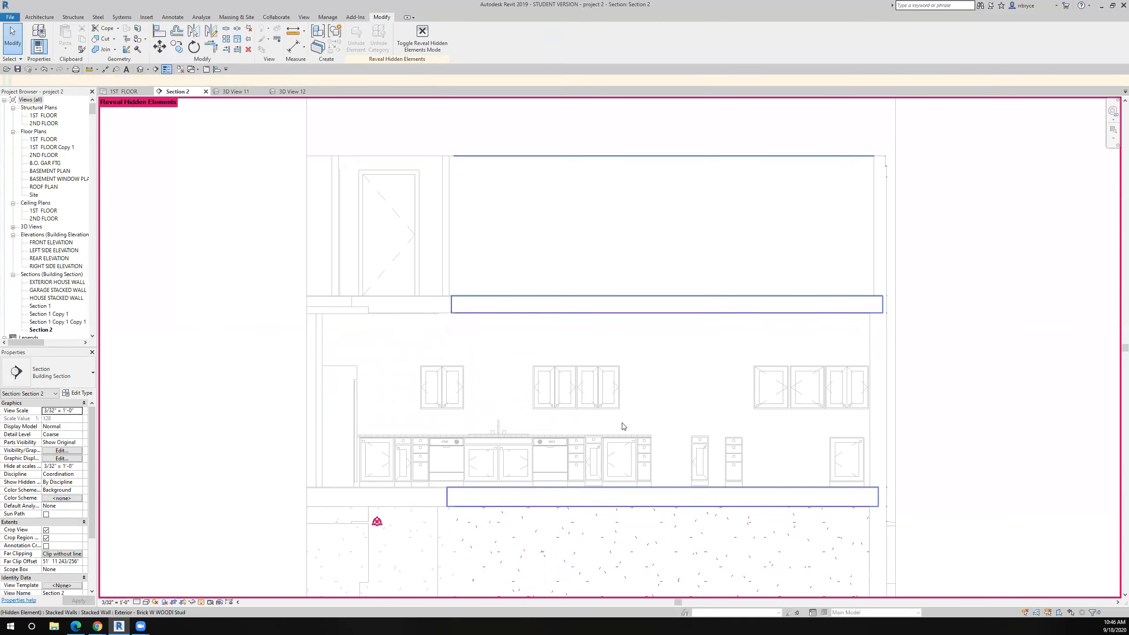
Step: Select the hidden brick stacked wall in Section 2 and undo the last shift of the upper cabinets
click(611, 375)
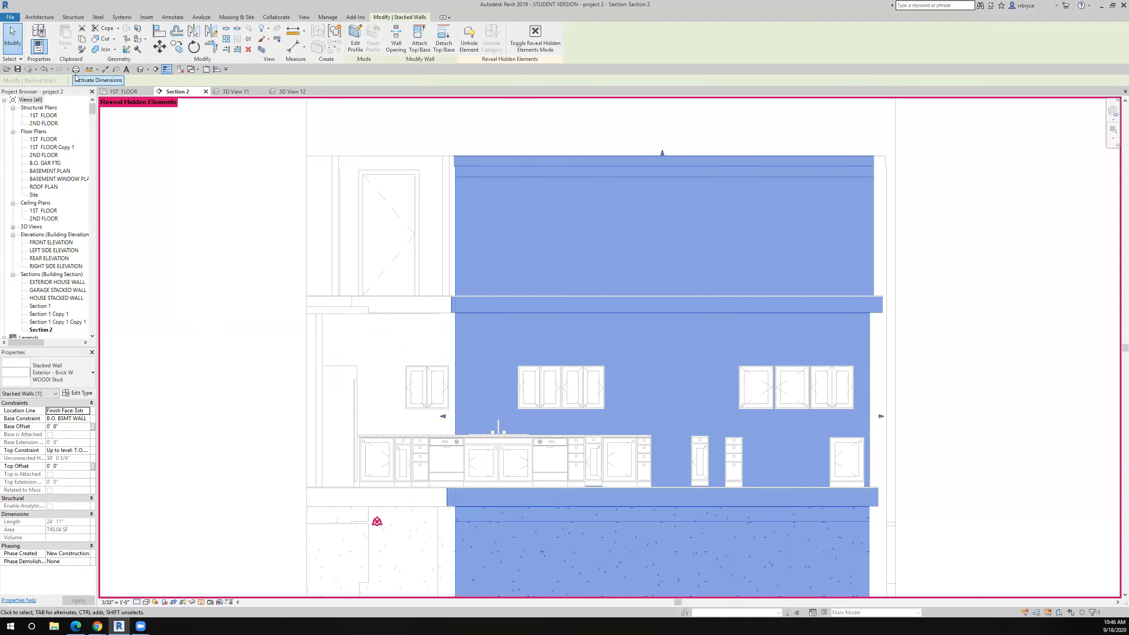
click(44, 70)
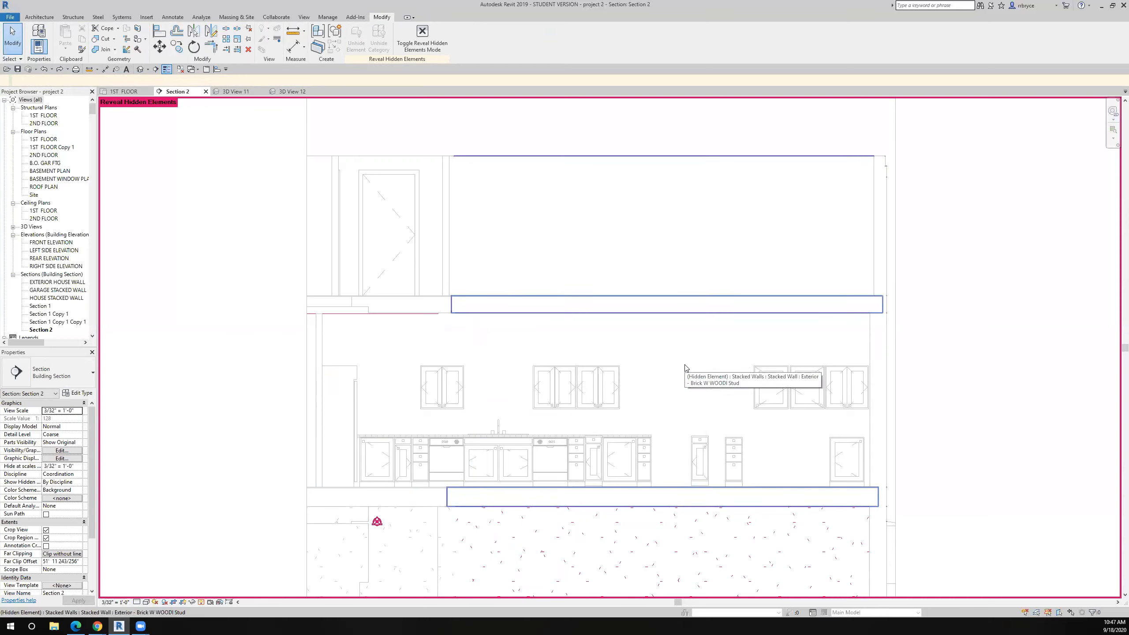
Step: Try to mirror the 30" Farmhouse-style upper double door cabinet about the kitchen sink's centre in the 1ST FLOOR plan
click(124, 91)
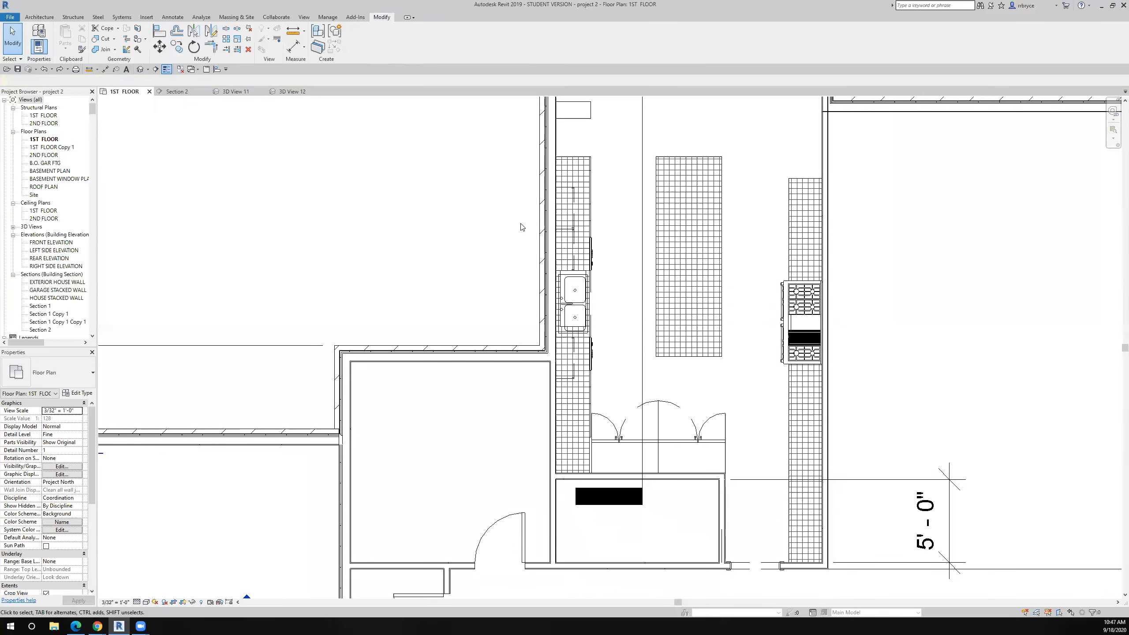
click(569, 215)
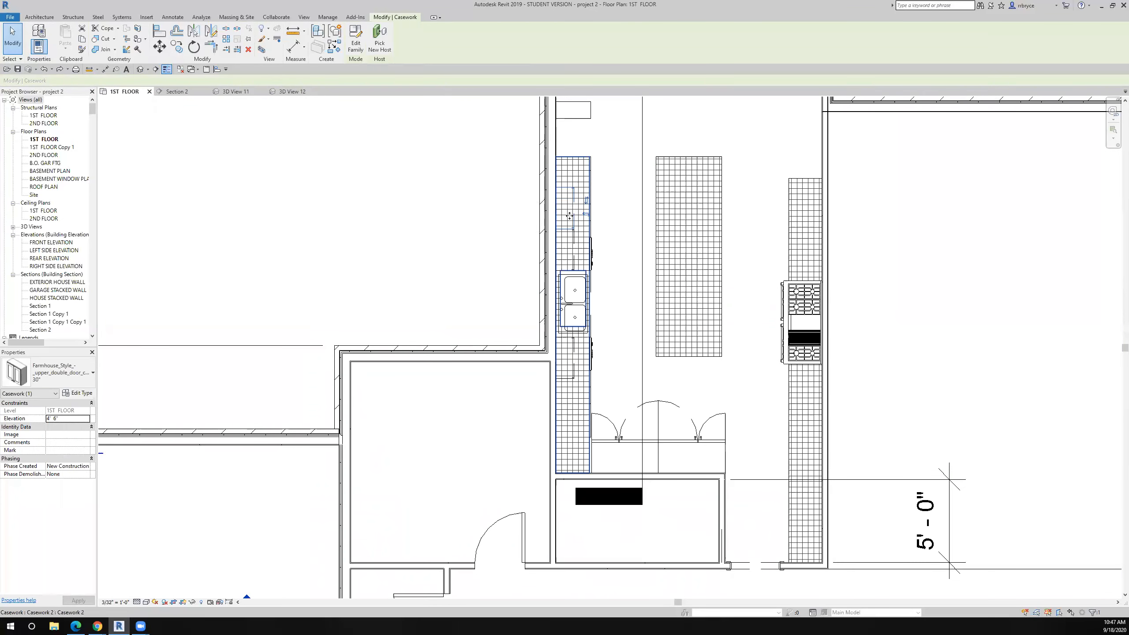
click(194, 32)
scroll(563, 300, up, 8)
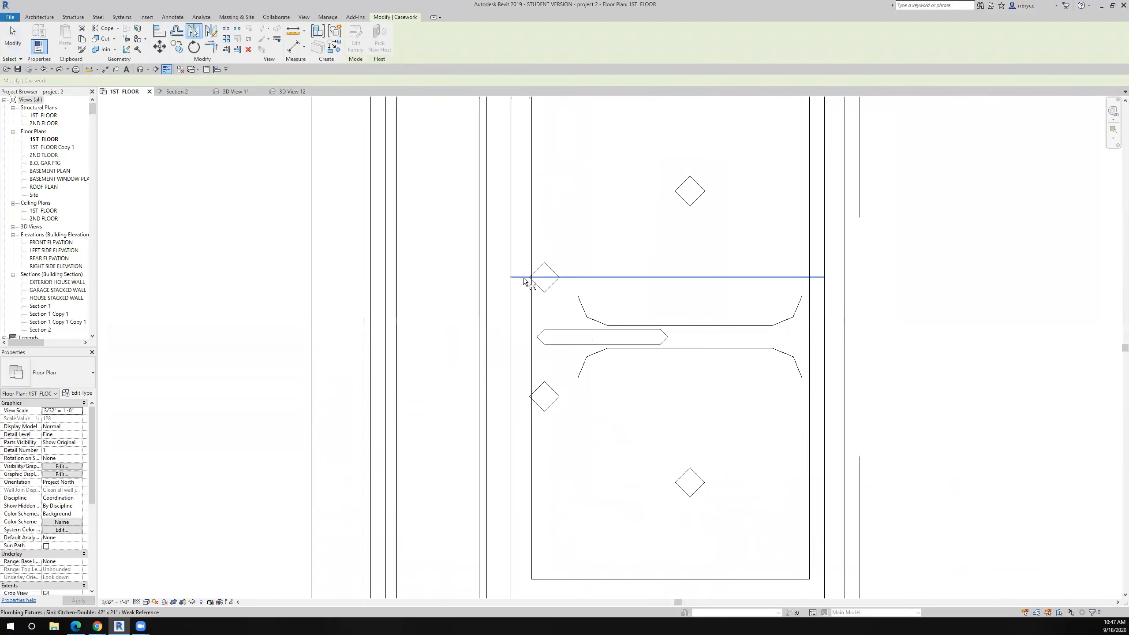
click(584, 334)
scroll(583, 336, down, 5)
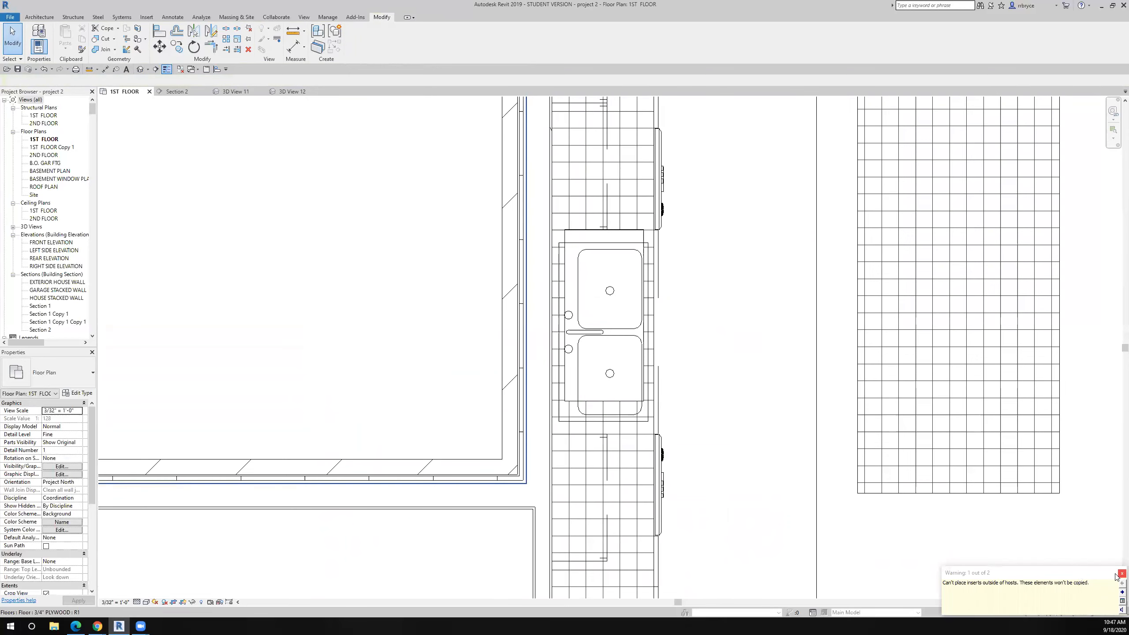
scroll(705, 464, down, 3)
middle_drag(656, 414, 584, 353)
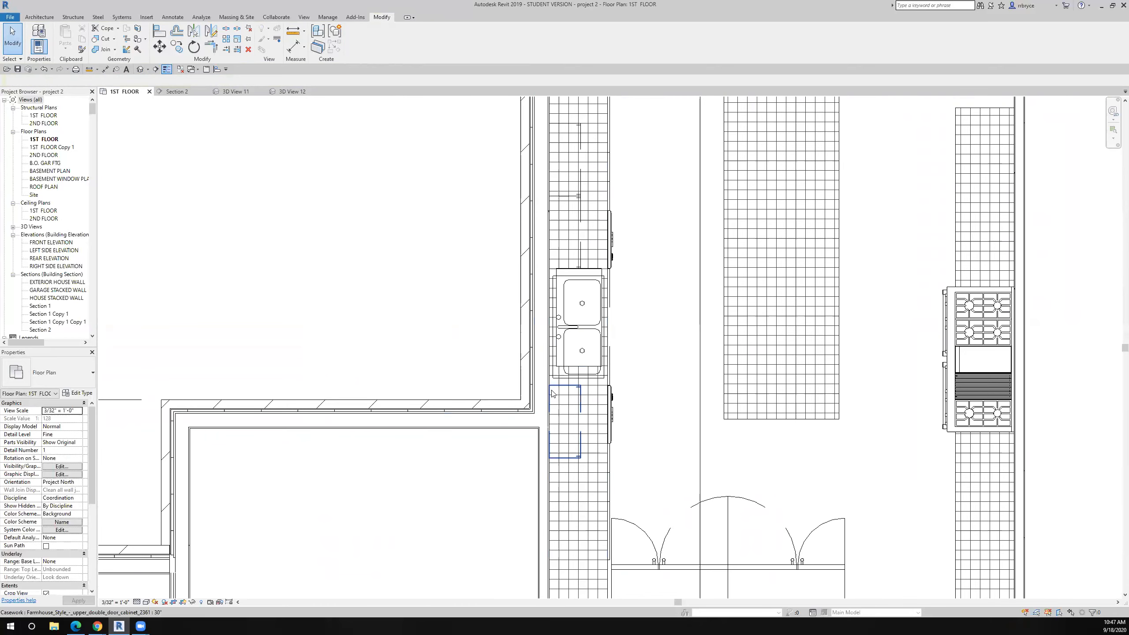
scroll(555, 396, down, 2)
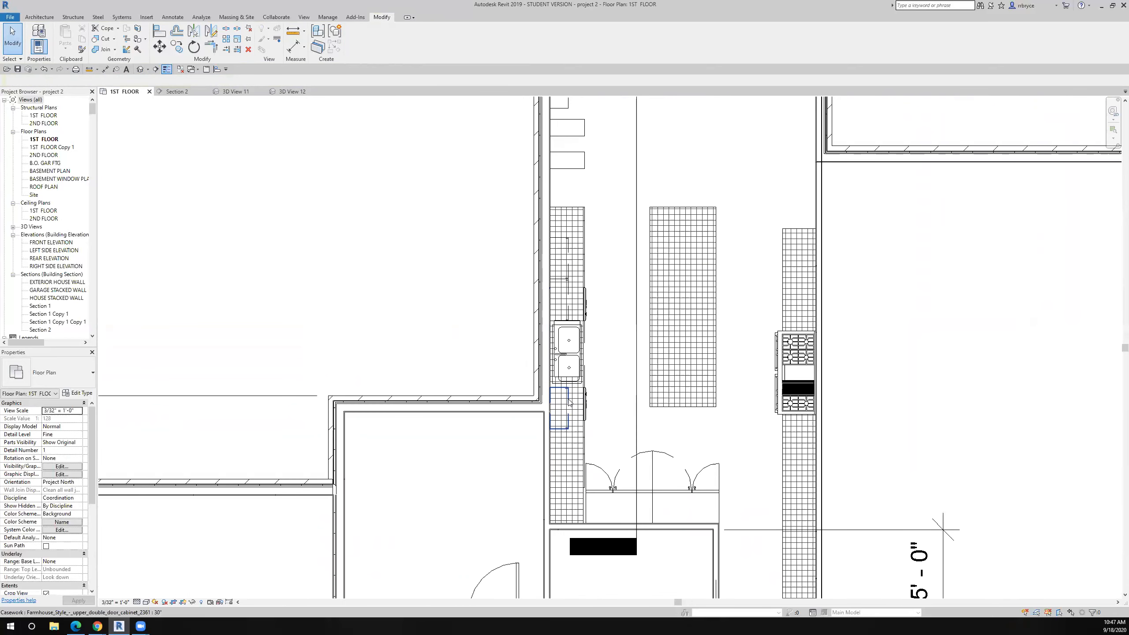
Step: Open the Farmhouse-style upper double door cabinet family from the plan and close it without saving
key(Tab)
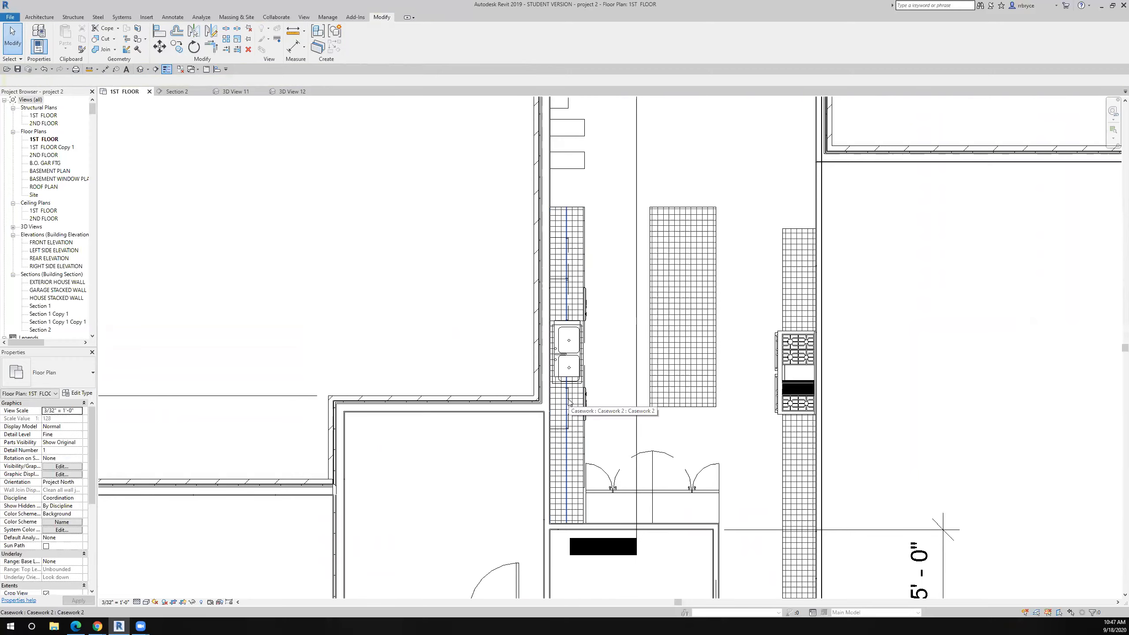
click(569, 401)
double_click(569, 401)
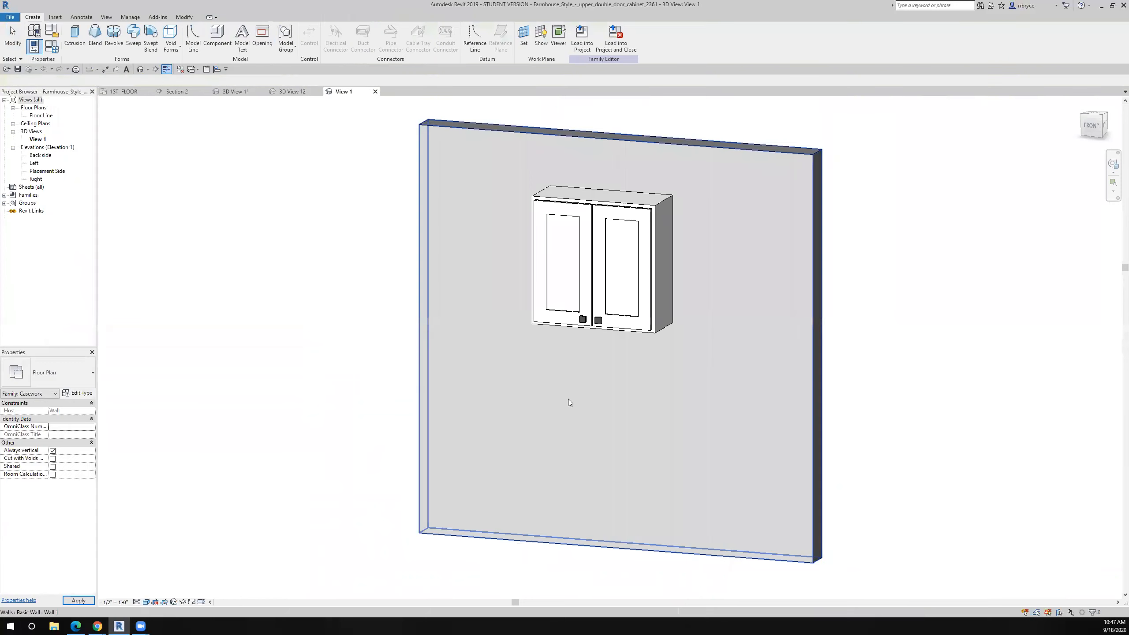
click(375, 92)
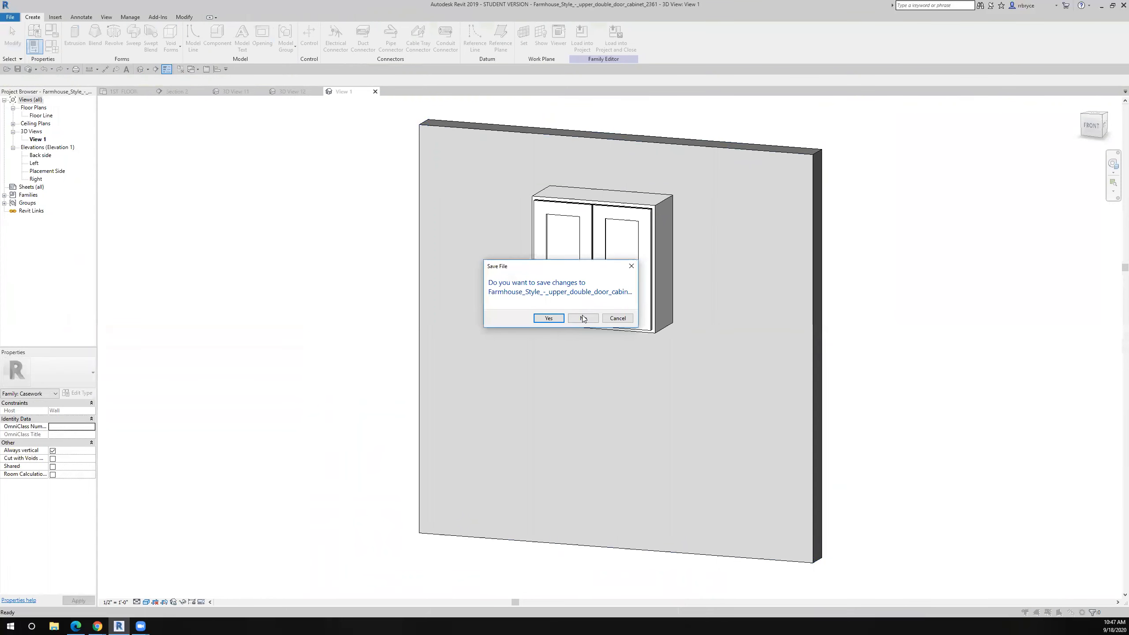
click(583, 318)
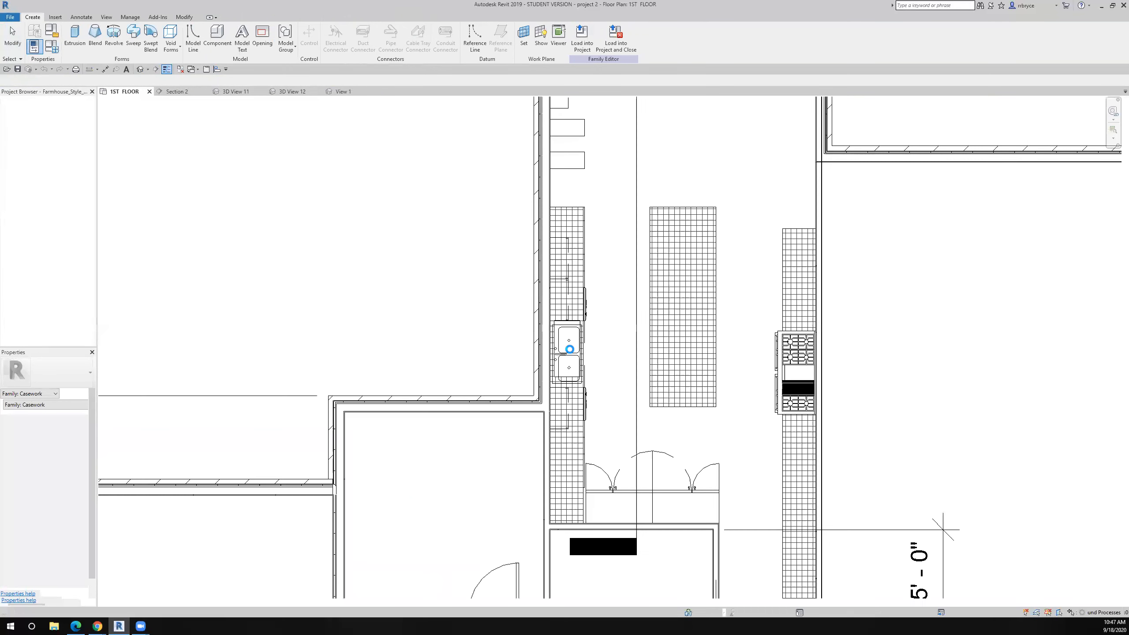
middle_drag(604, 408, 526, 360)
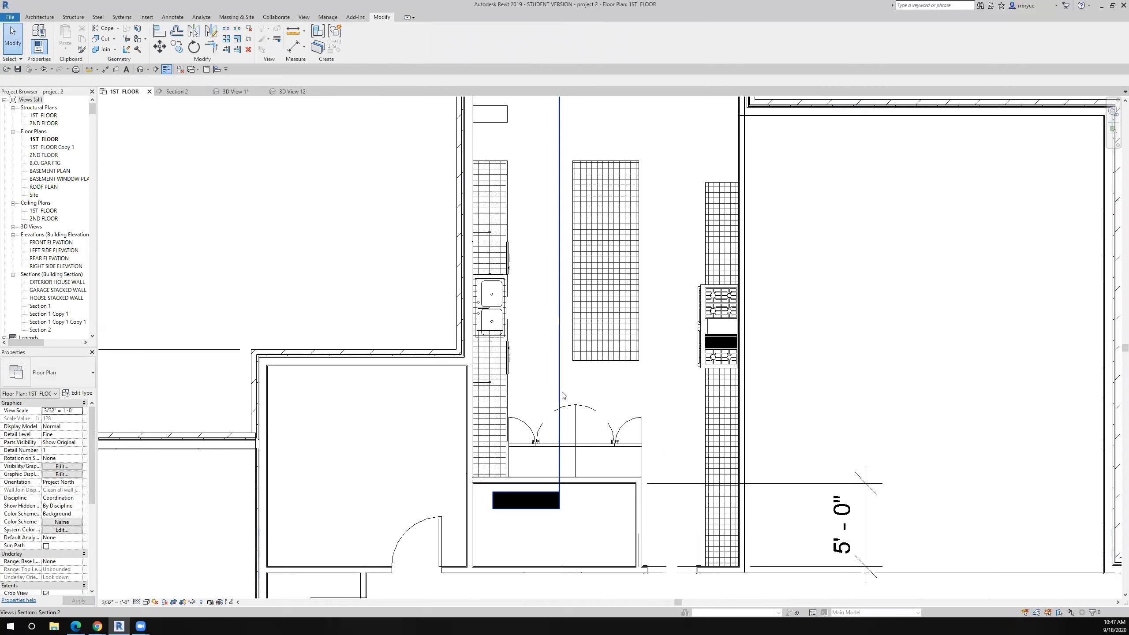